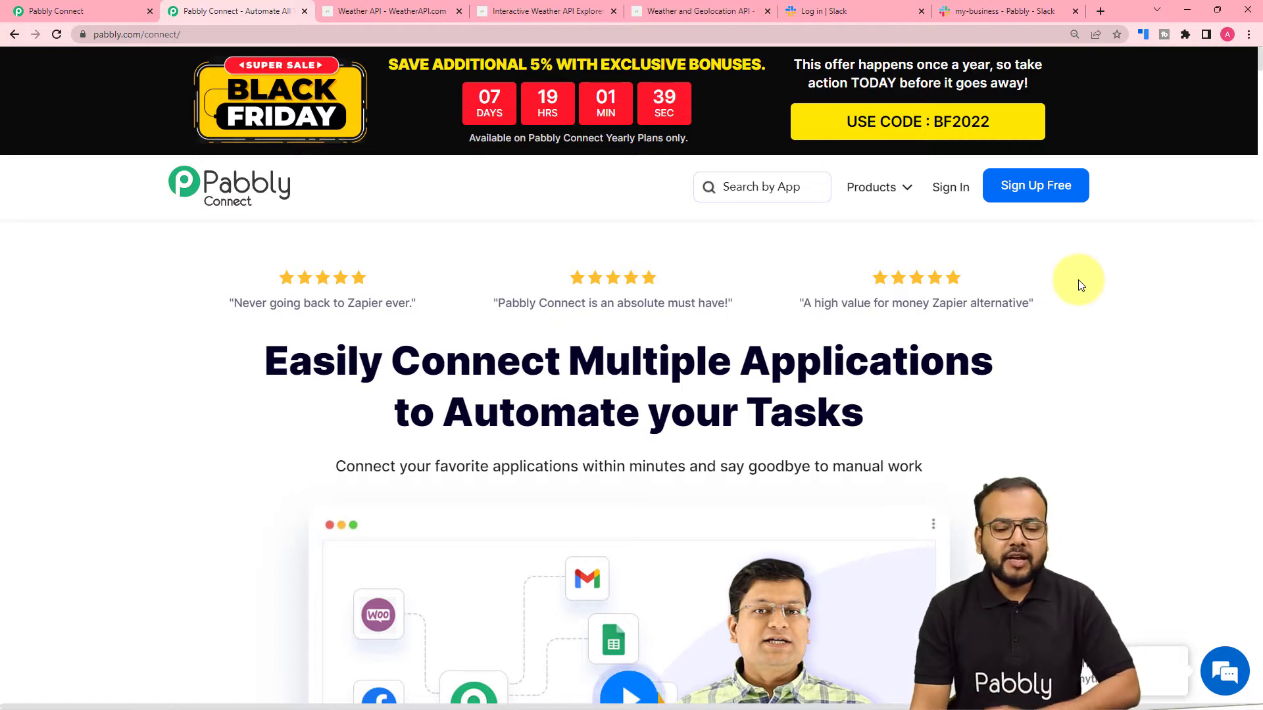
Create a workflow named "Weather Forecast on Slack" from the Pabbly Connect dashboard
left_click(920, 189)
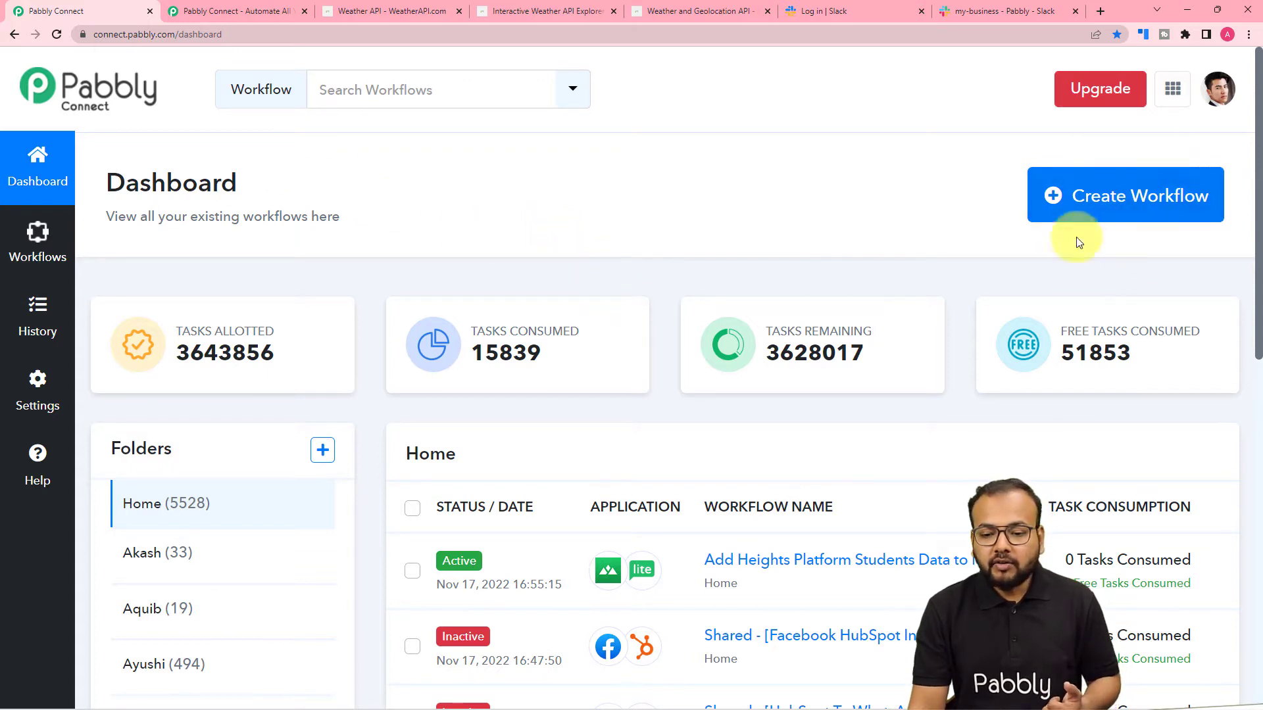
left_click(1096, 192)
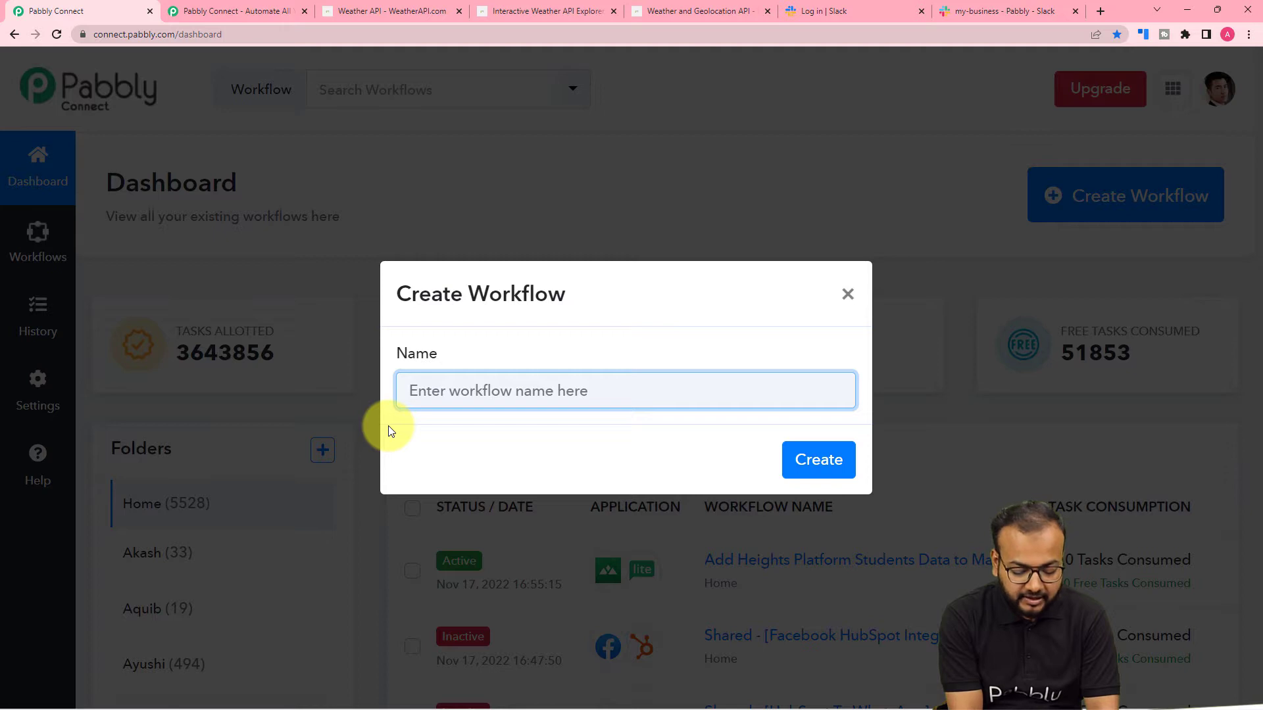
type("Fol")
key("BackSpace")
key("BackSpace")
key("BackSpace")
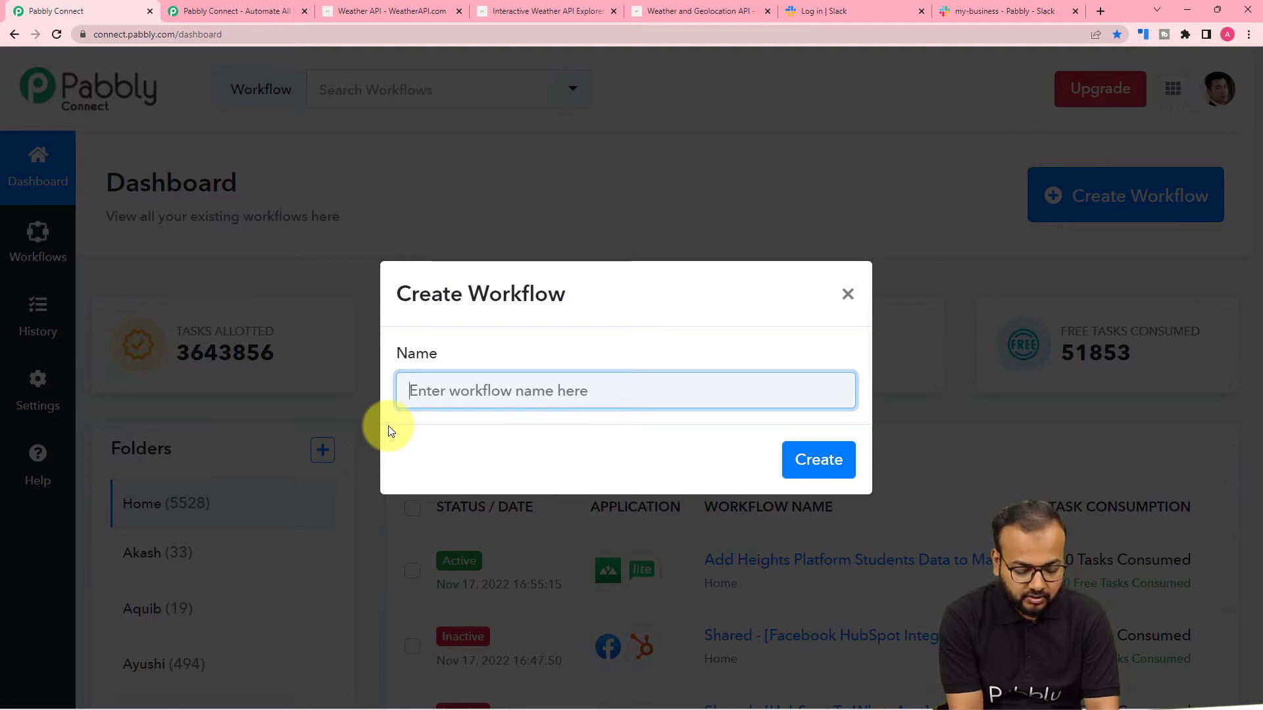
type("Weah")
key("BackSpace")
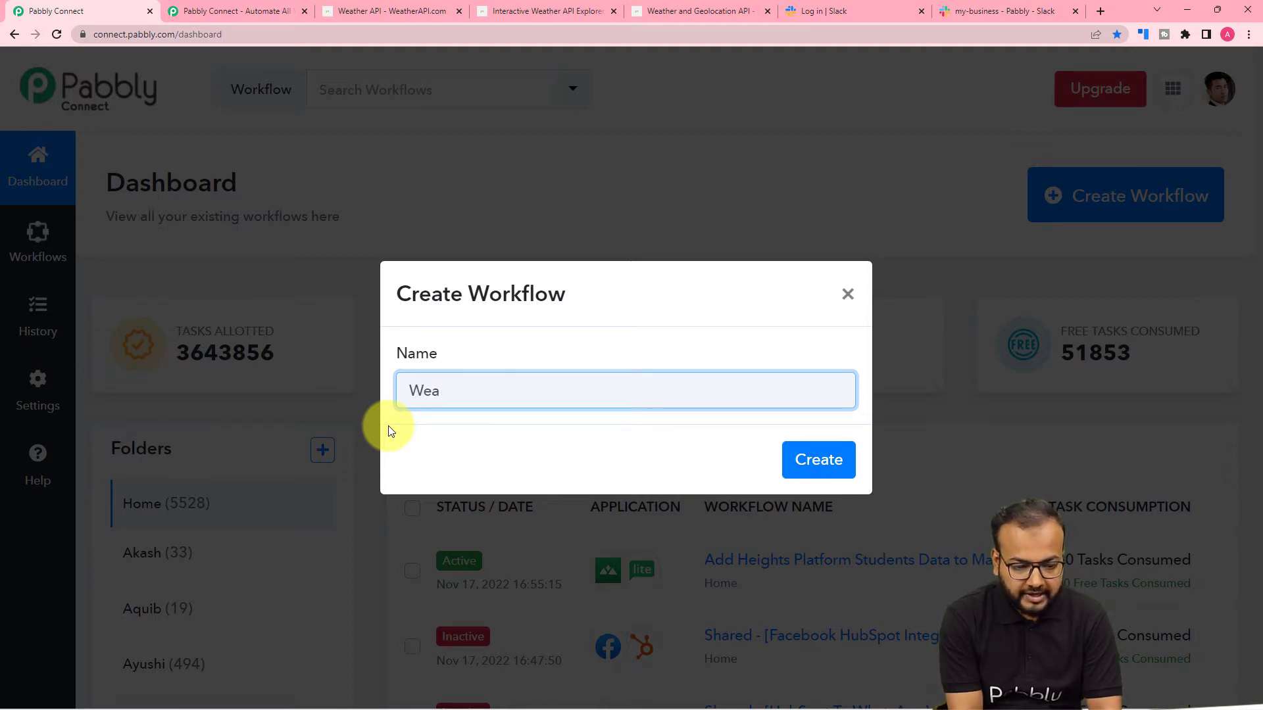
type("ther F")
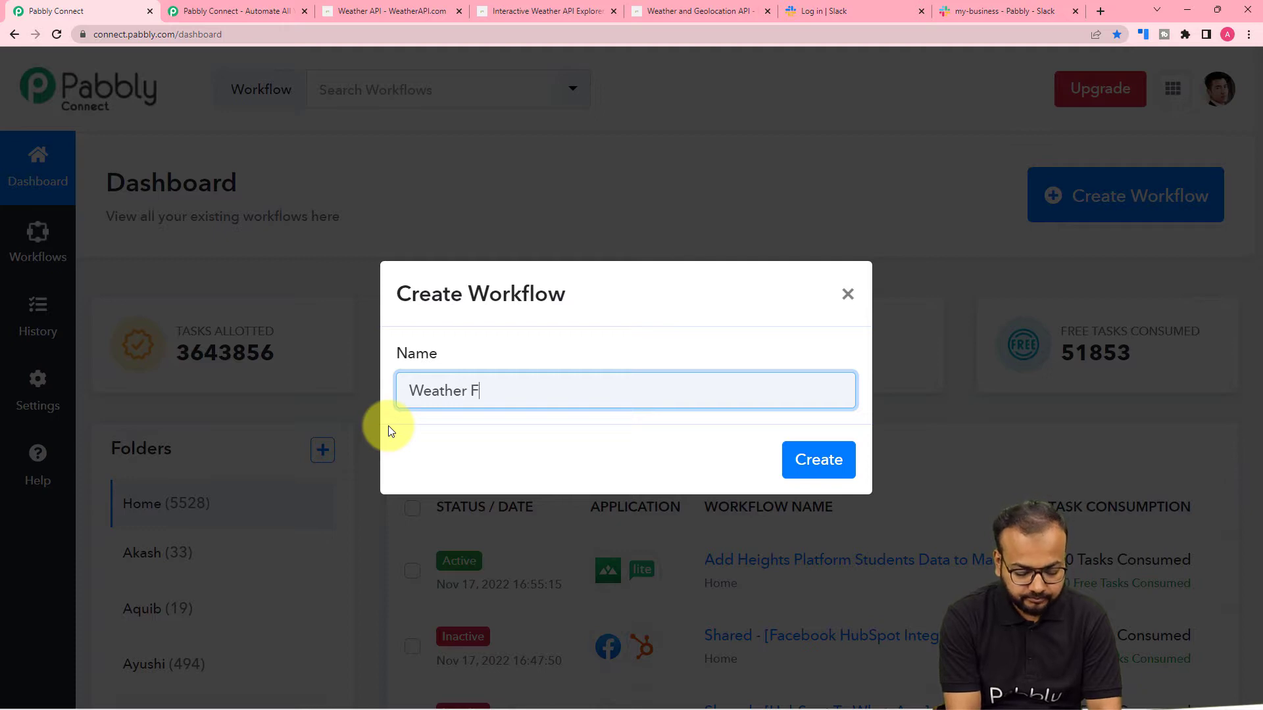
type("ores")
type("cas")
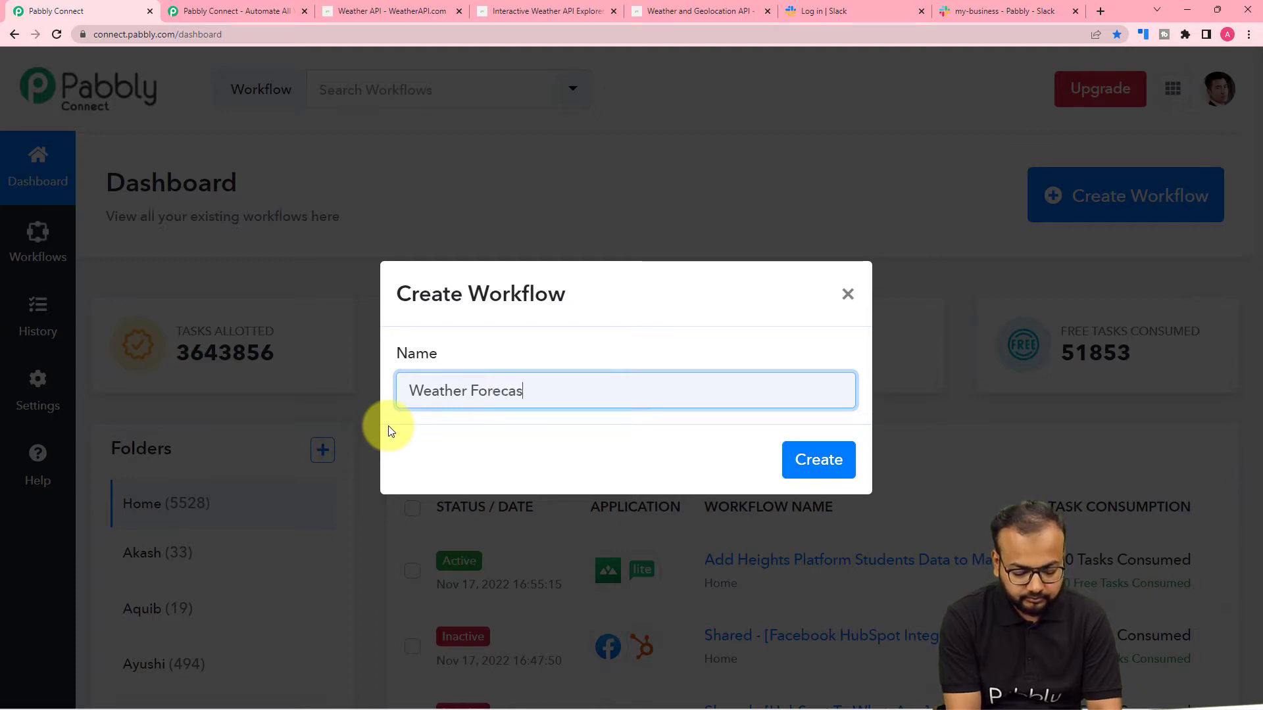
type("t on Slack")
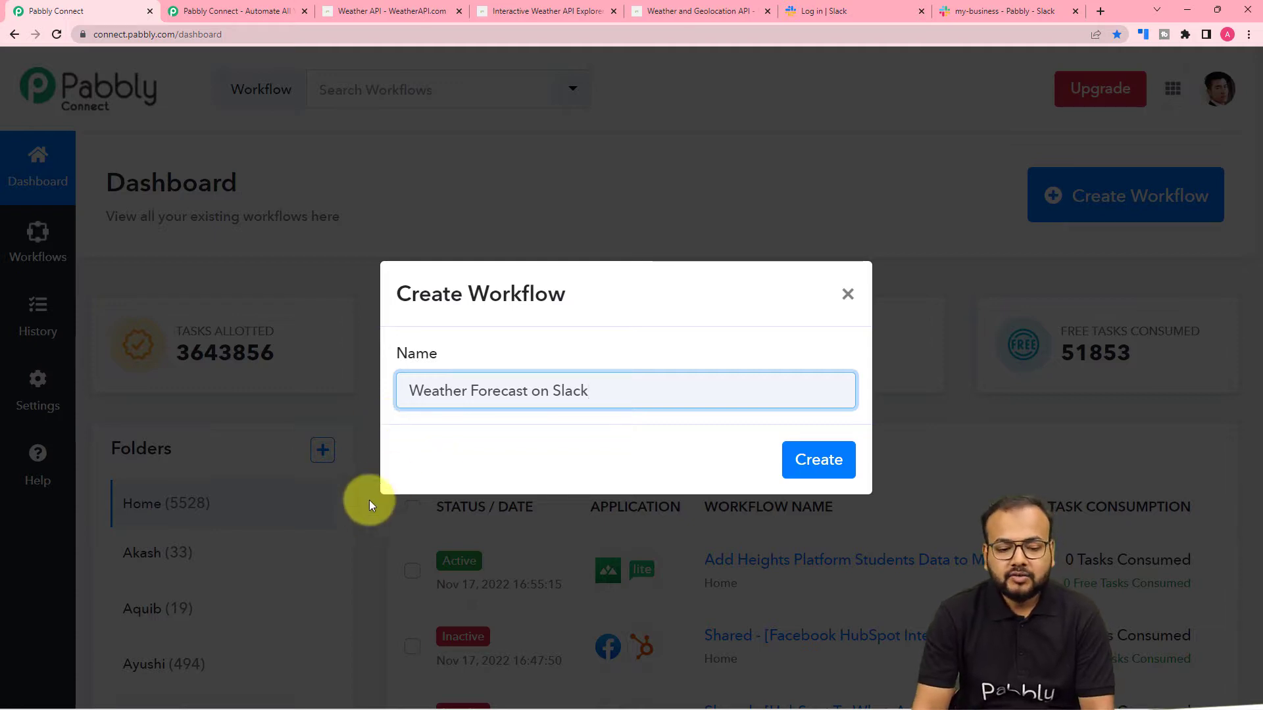
left_click(807, 462)
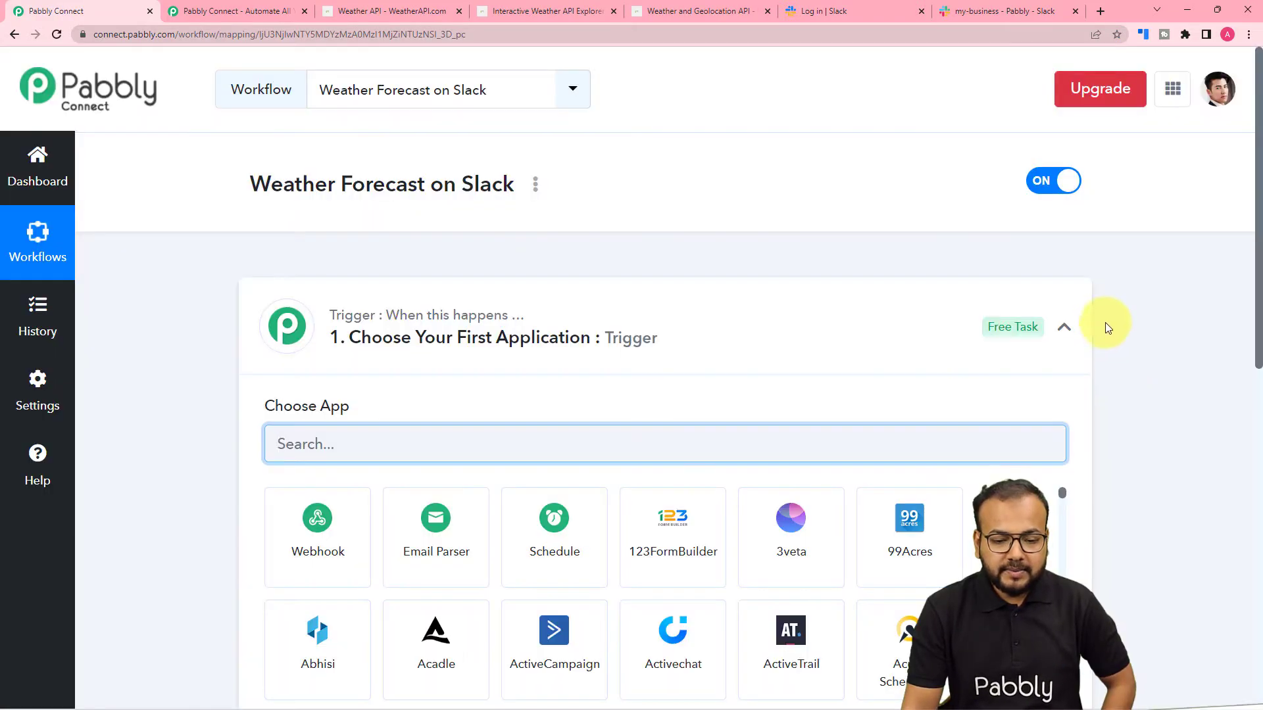
Examine the new workflow's trigger and action sections and the range of apps offered for the trigger
left_click(1064, 327)
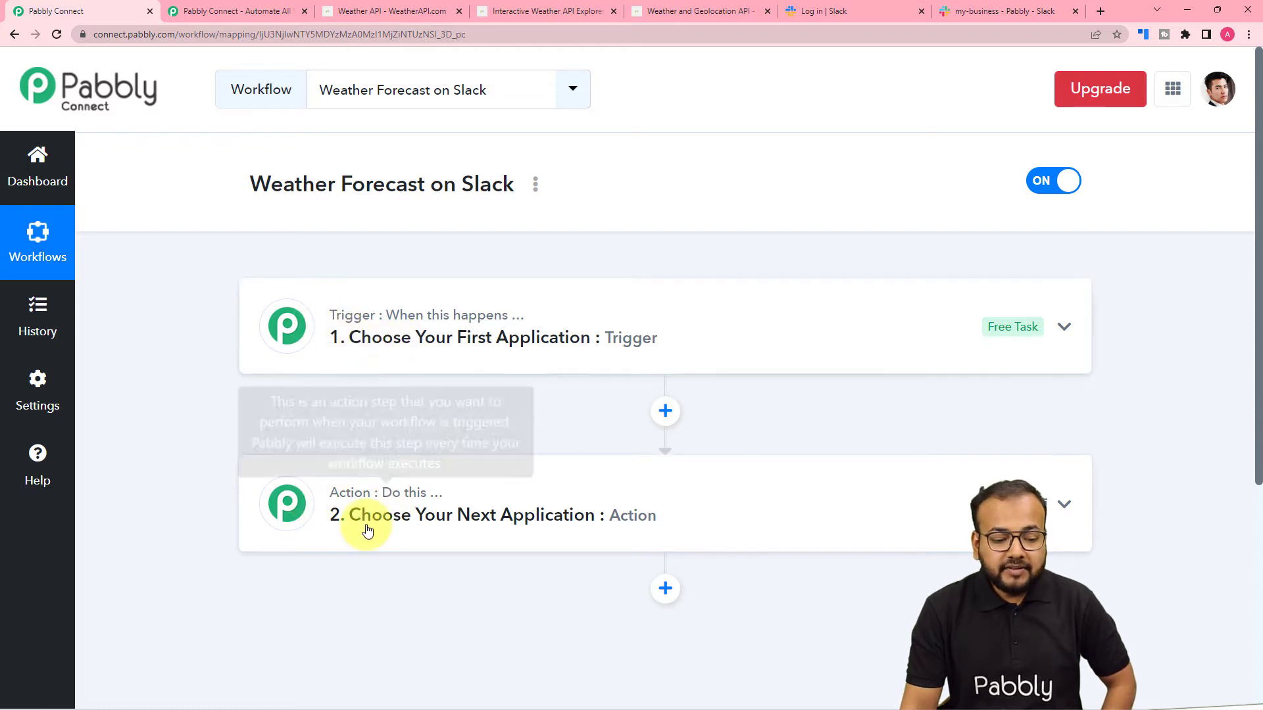
left_click(387, 361)
scroll(389, 365, "down", 2)
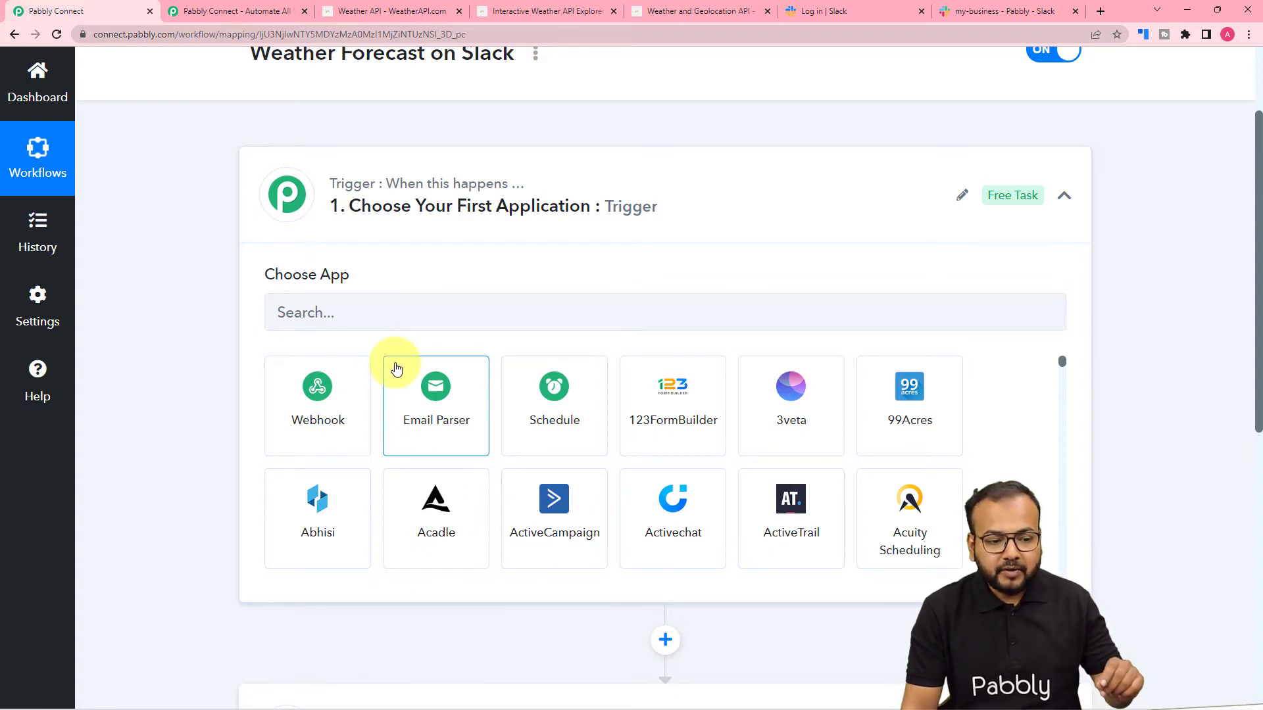
scroll(397, 370, "down", 4)
scroll(248, 443, "down", 4)
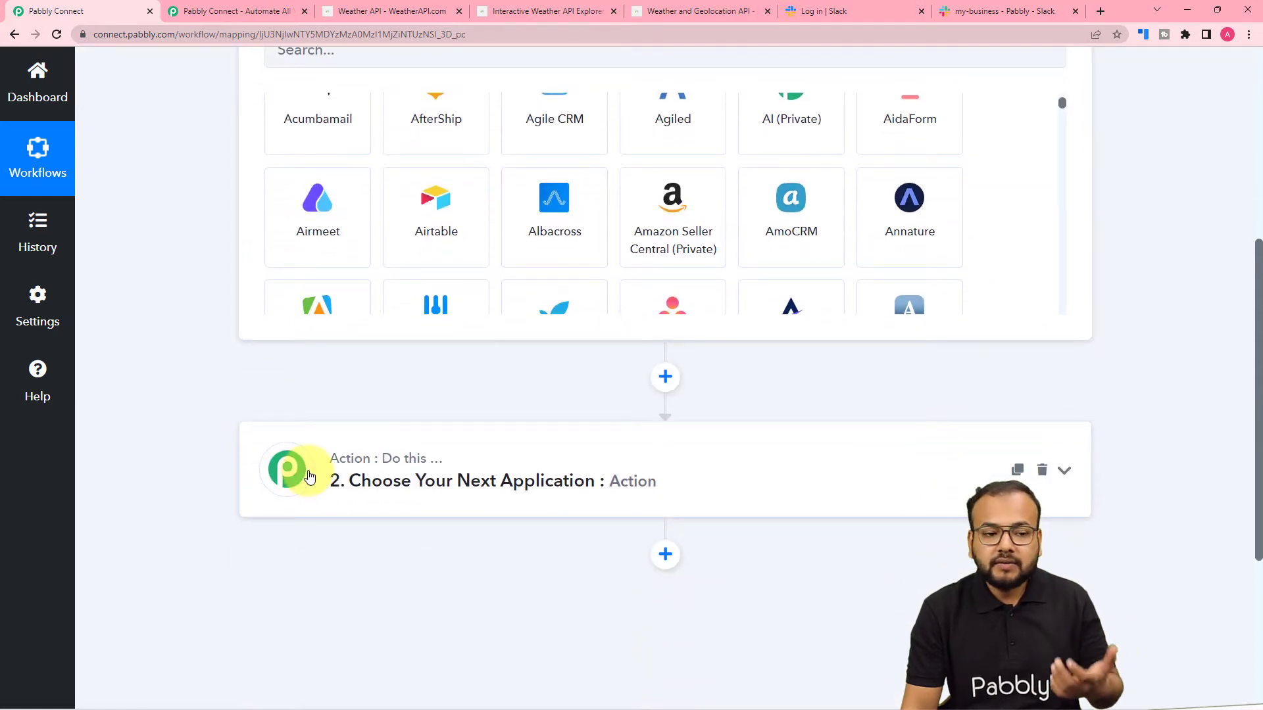
scroll(180, 381, "up", 1)
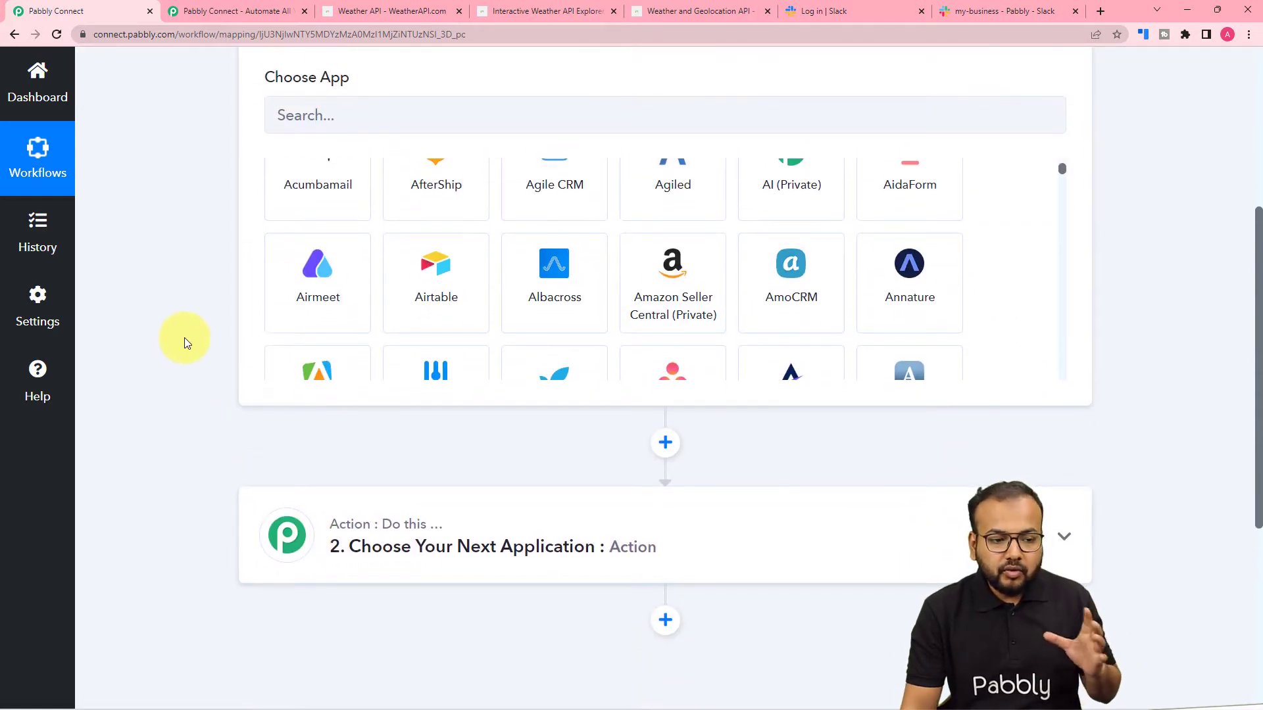
scroll(184, 337, "up", 1)
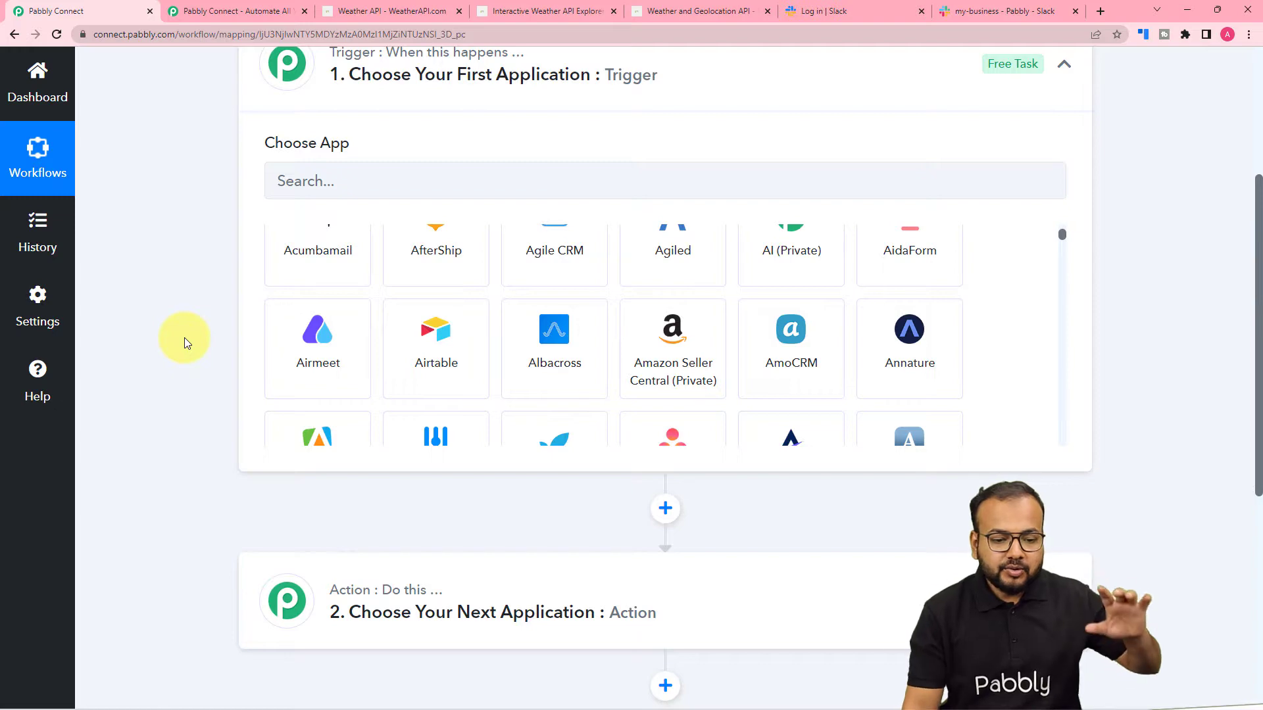
scroll(199, 386, "up", 3)
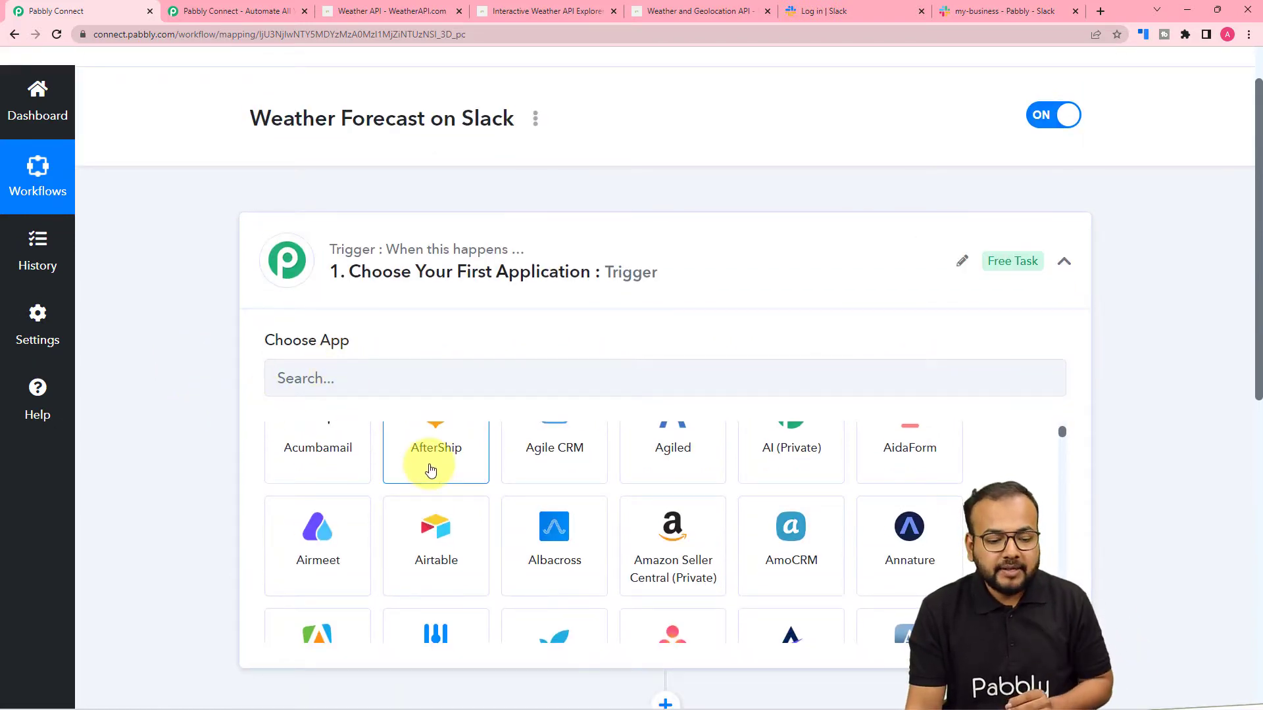
Choose Schedule as the trigger app and set the workflow to run every day
scroll(429, 460, "up", 5)
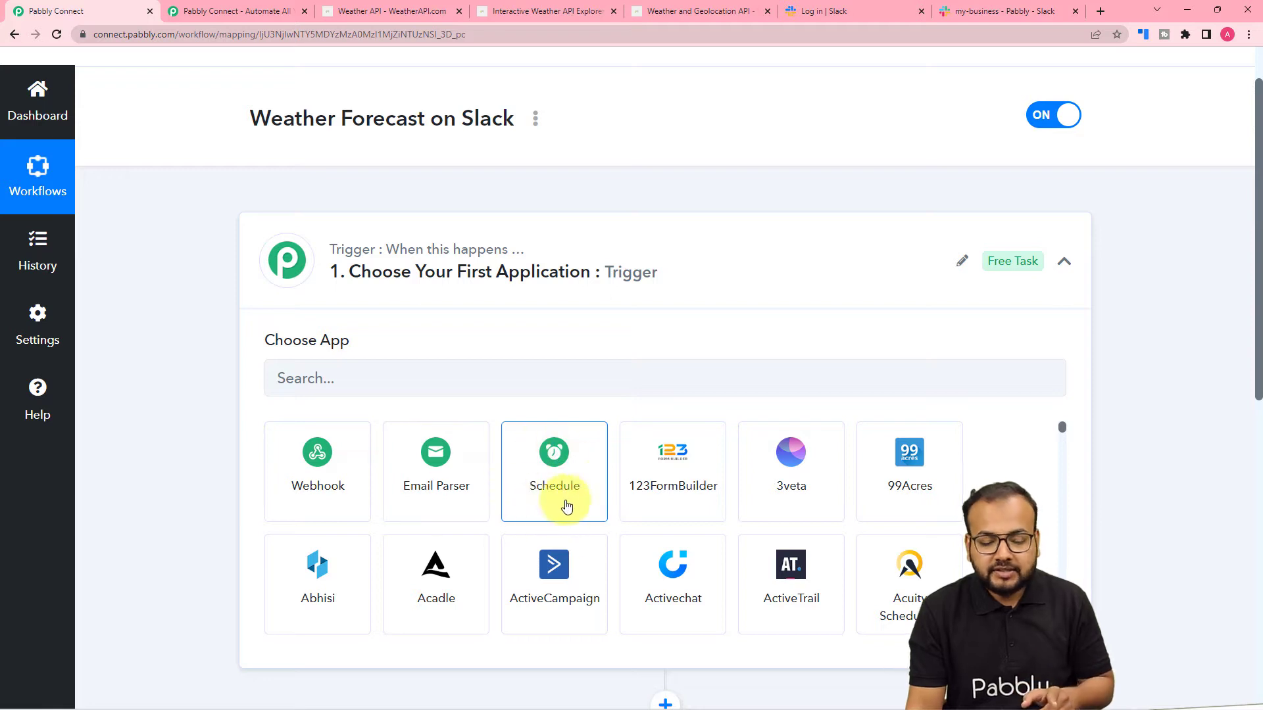
left_click(542, 506)
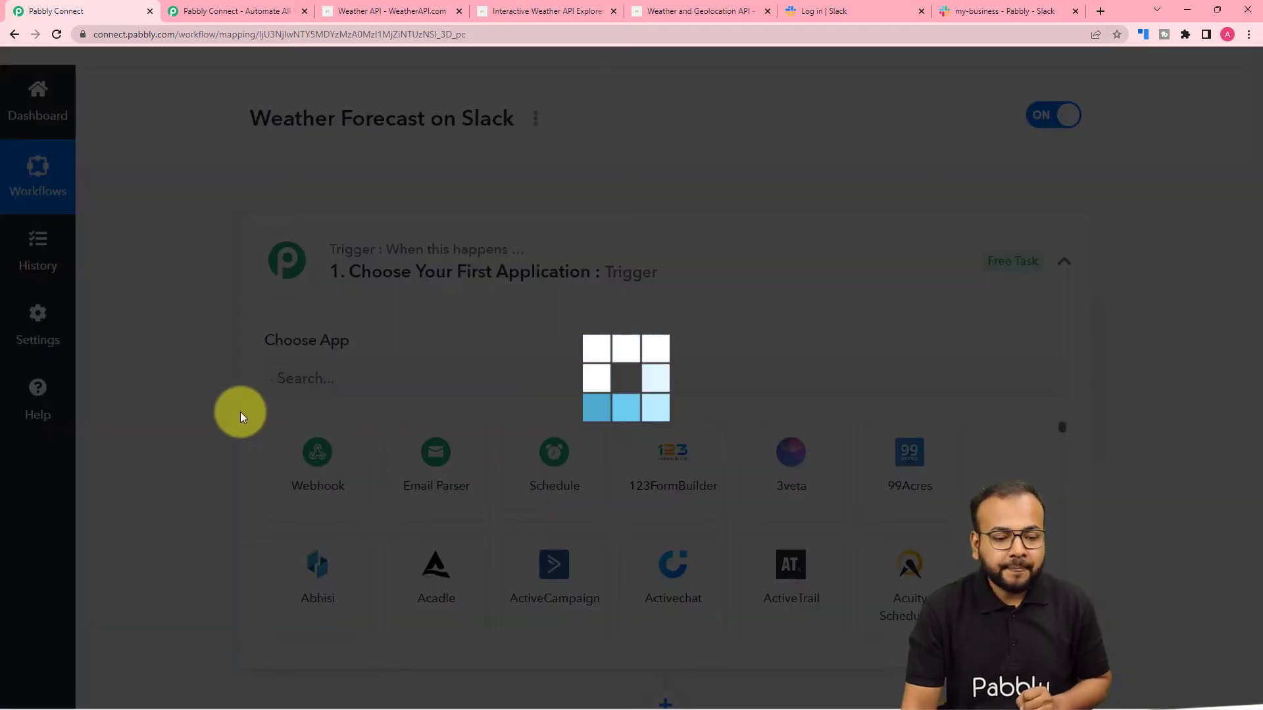
scroll(226, 413, "down", 3)
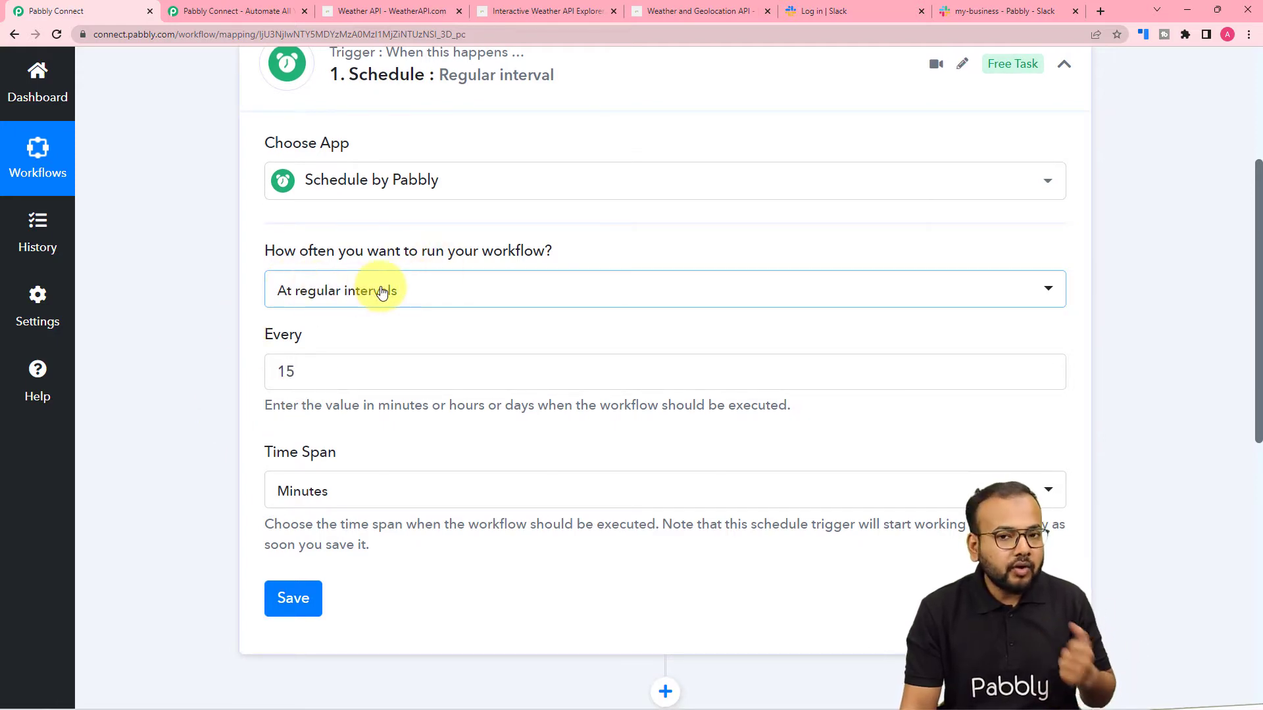
left_click(423, 306)
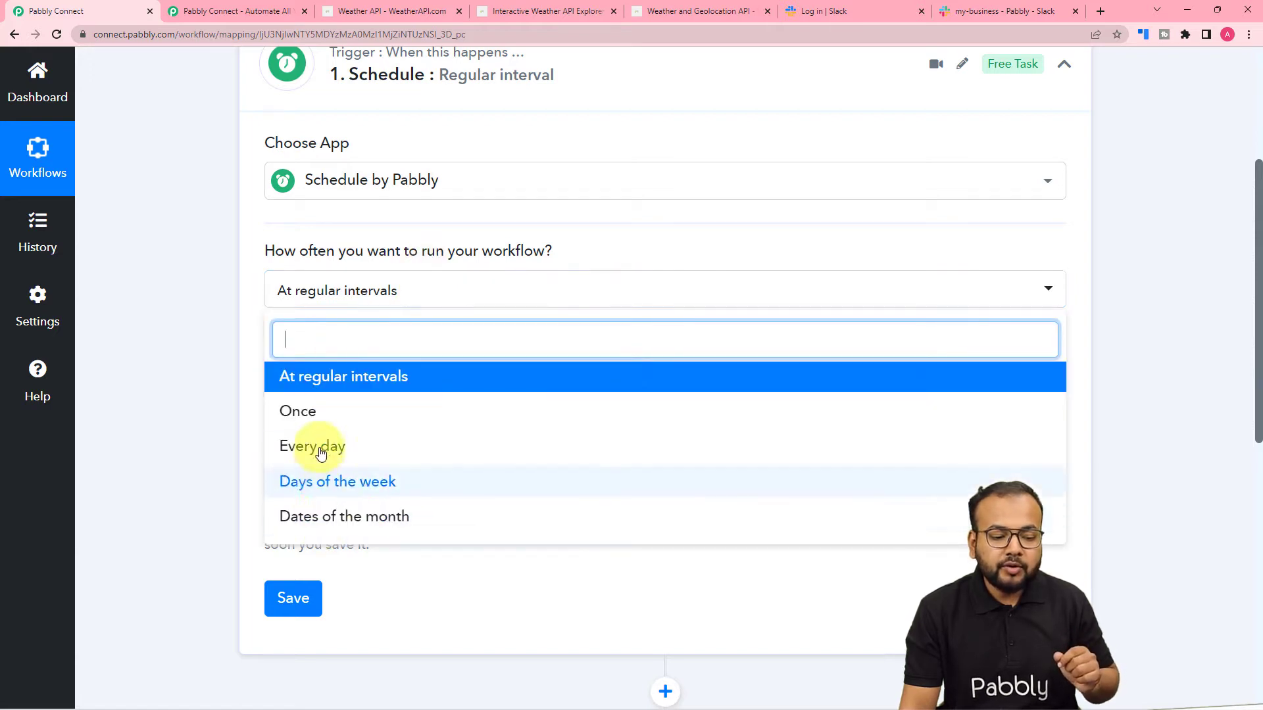
left_click(321, 453)
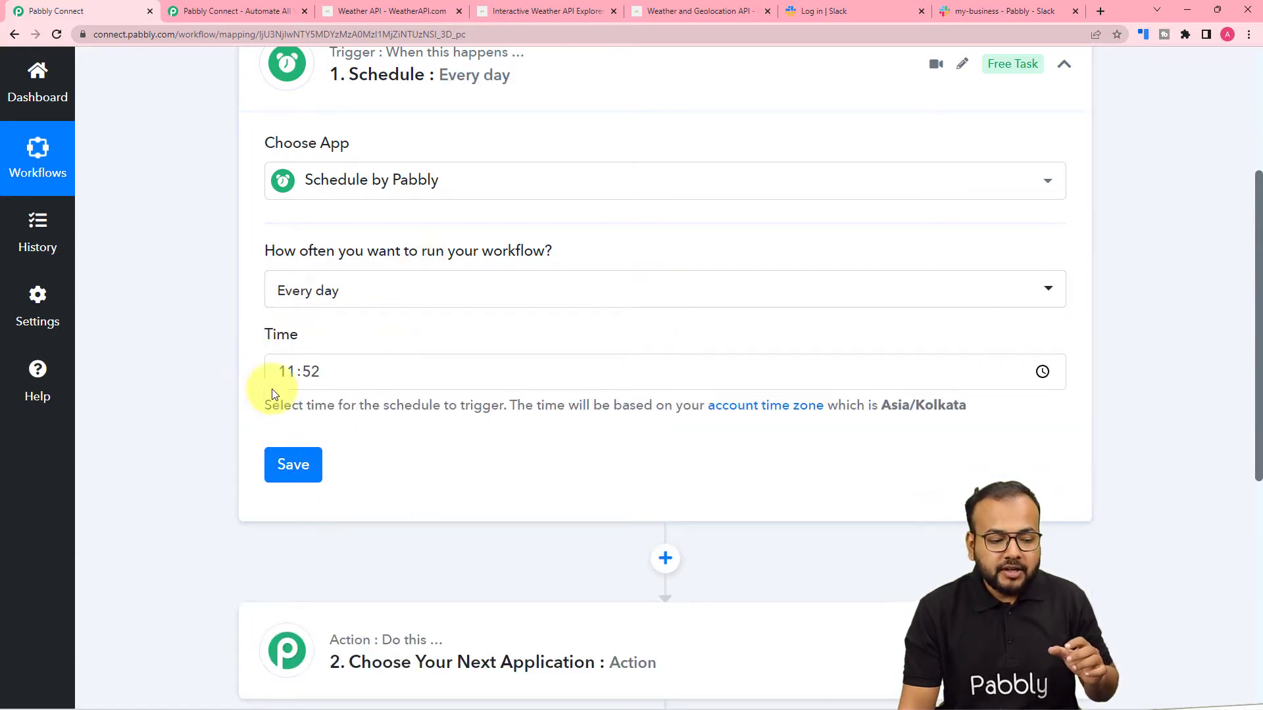
Set the daily trigger time to 09:20 and save the schedule
left_click(1043, 372)
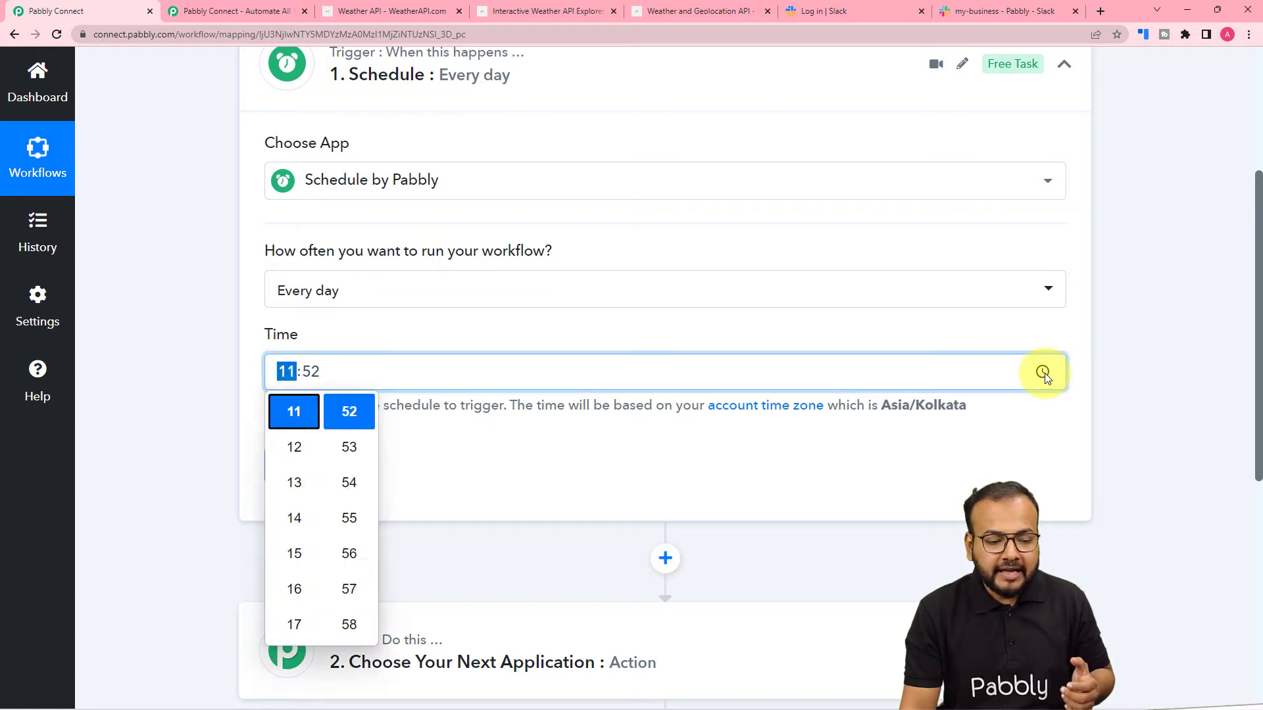
scroll(294, 510, "up", 2)
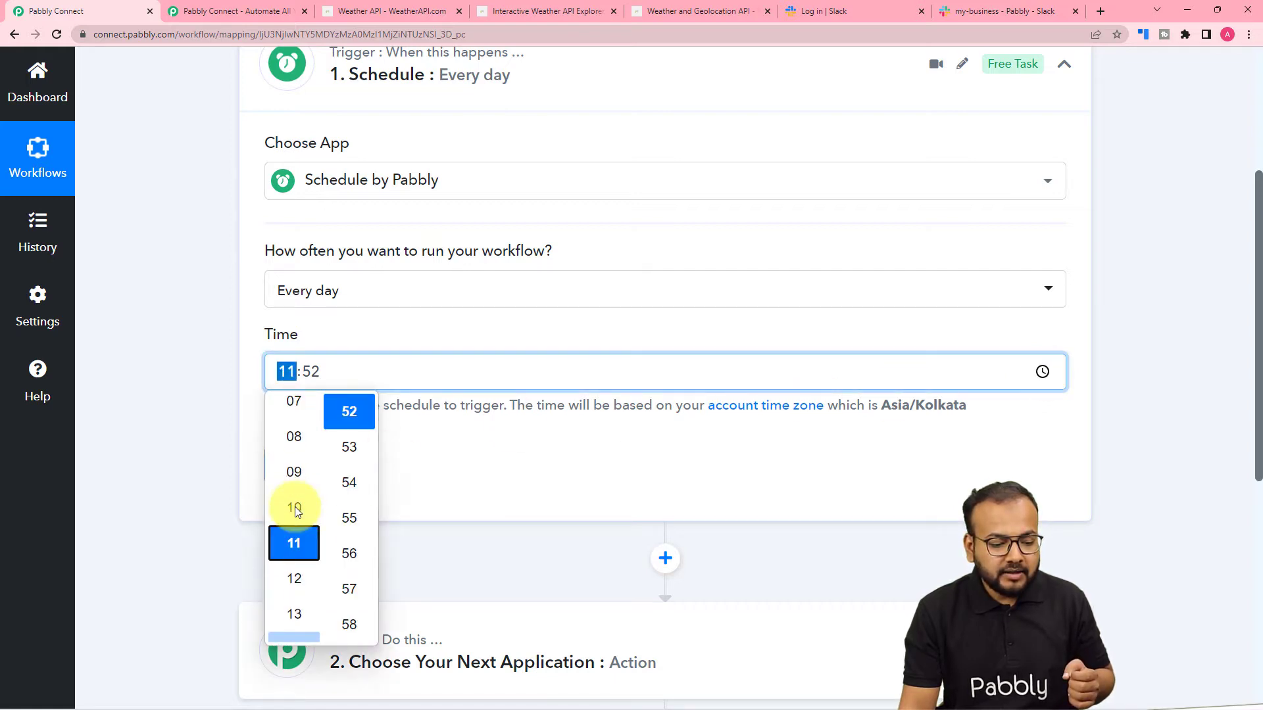
left_click(291, 470)
scroll(333, 480, "up", 5)
scroll(333, 481, "up", 6)
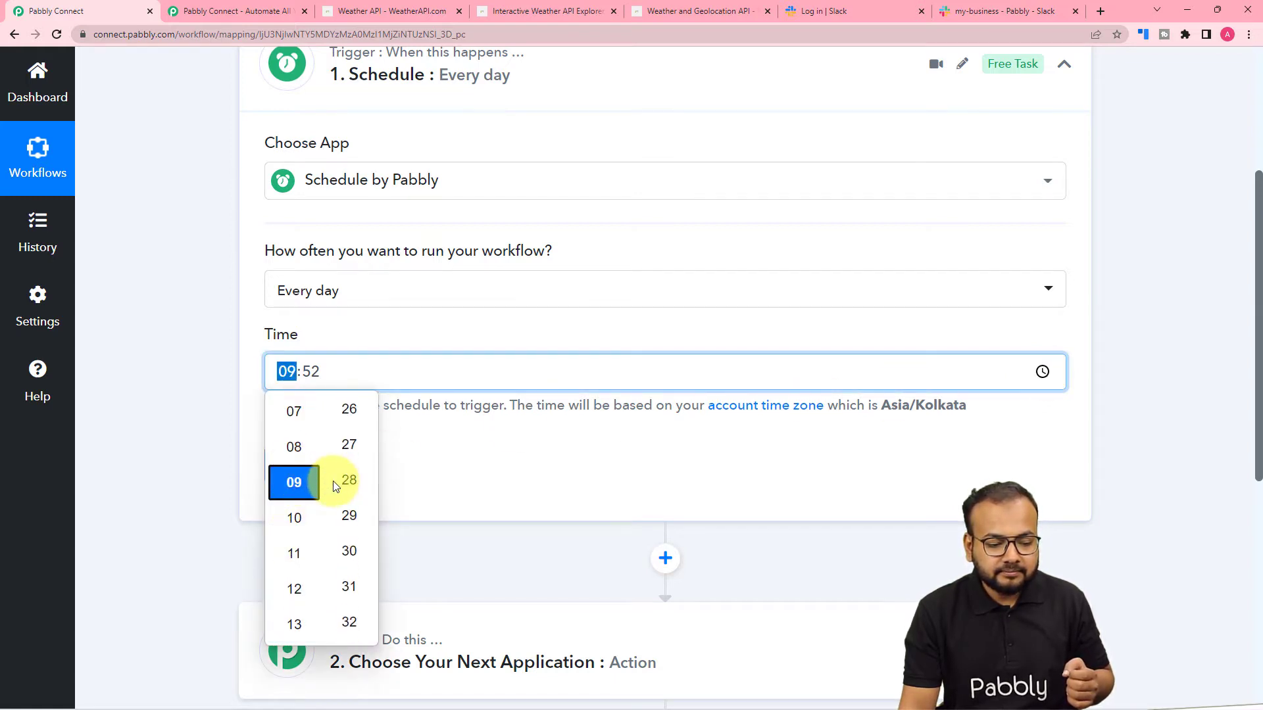
left_click(350, 463)
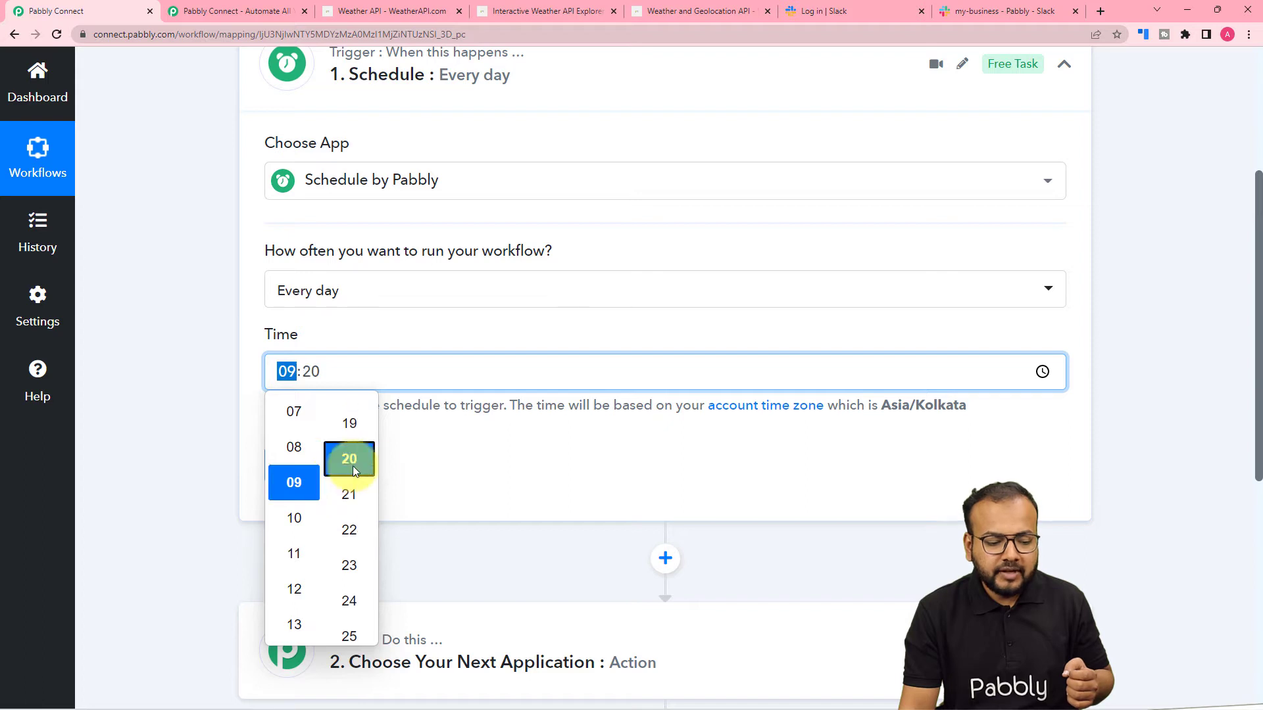
left_click(457, 464)
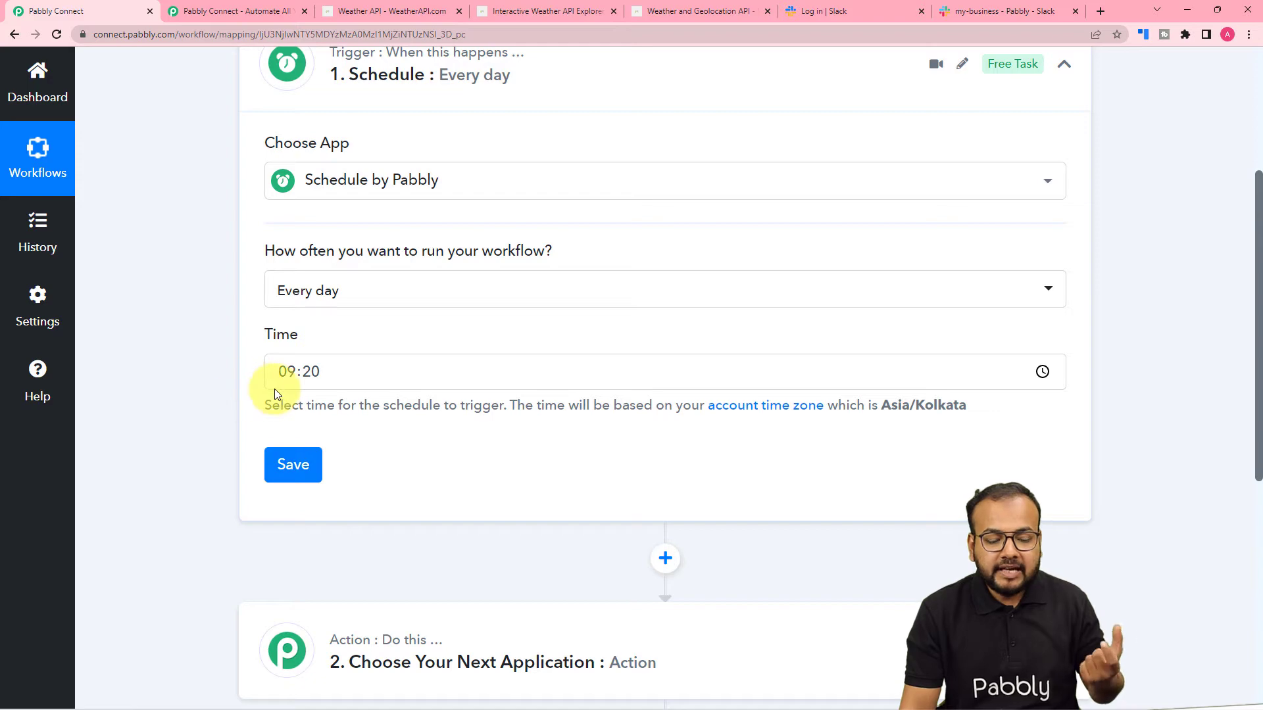
left_click(289, 468)
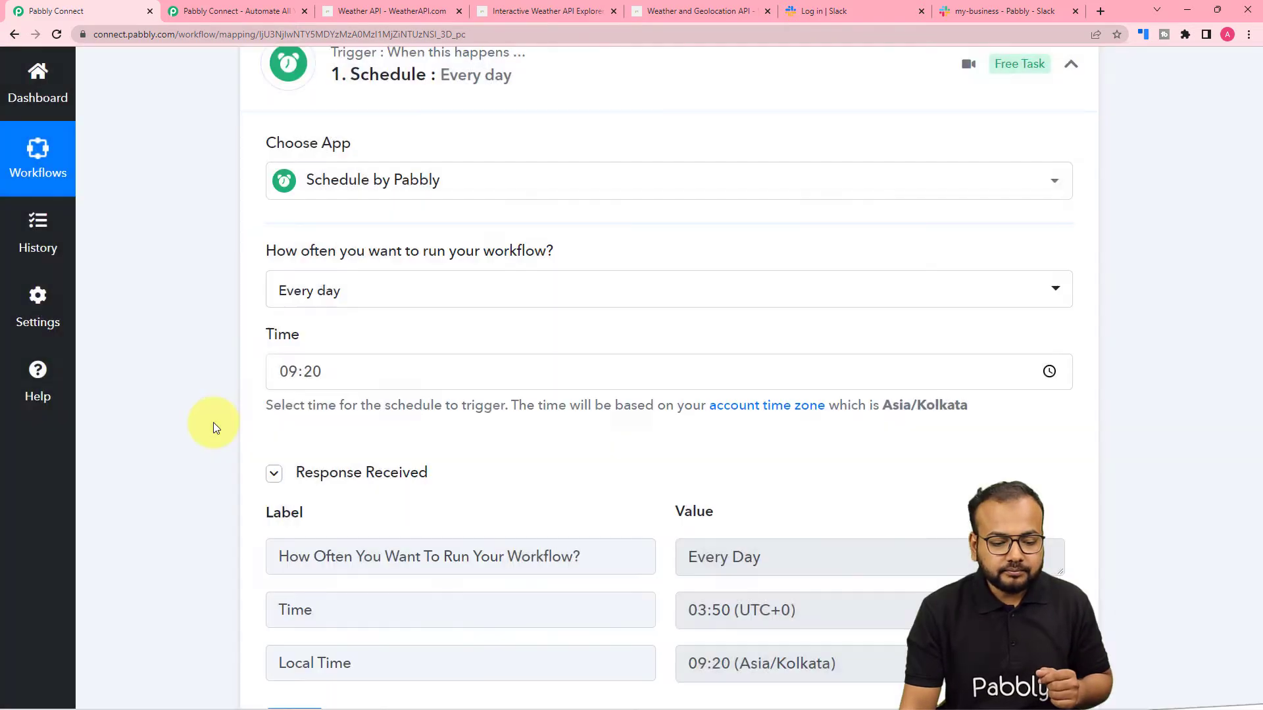
Choose API by Pabbly as the workflow's second-step action app, keeping GET as the action event
scroll(213, 422, "down", 2)
scroll(213, 423, "down", 5)
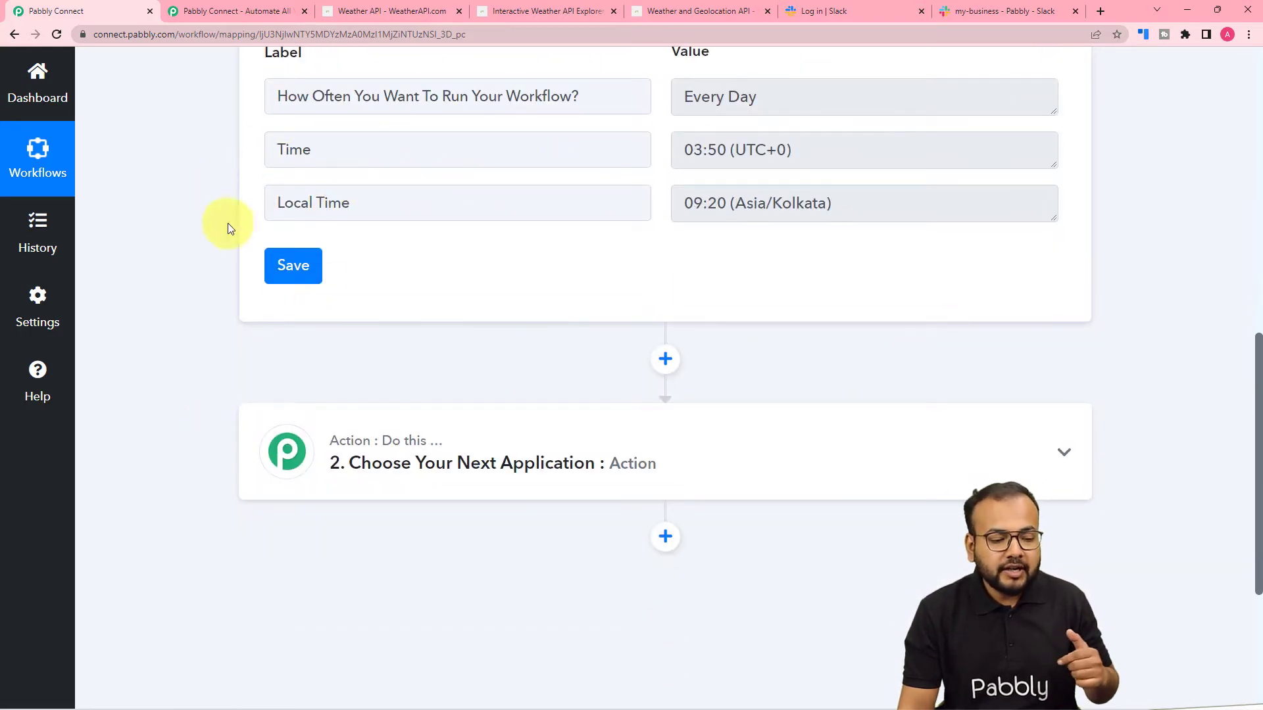
scroll(227, 223, "down", 2)
scroll(224, 235, "down", 2)
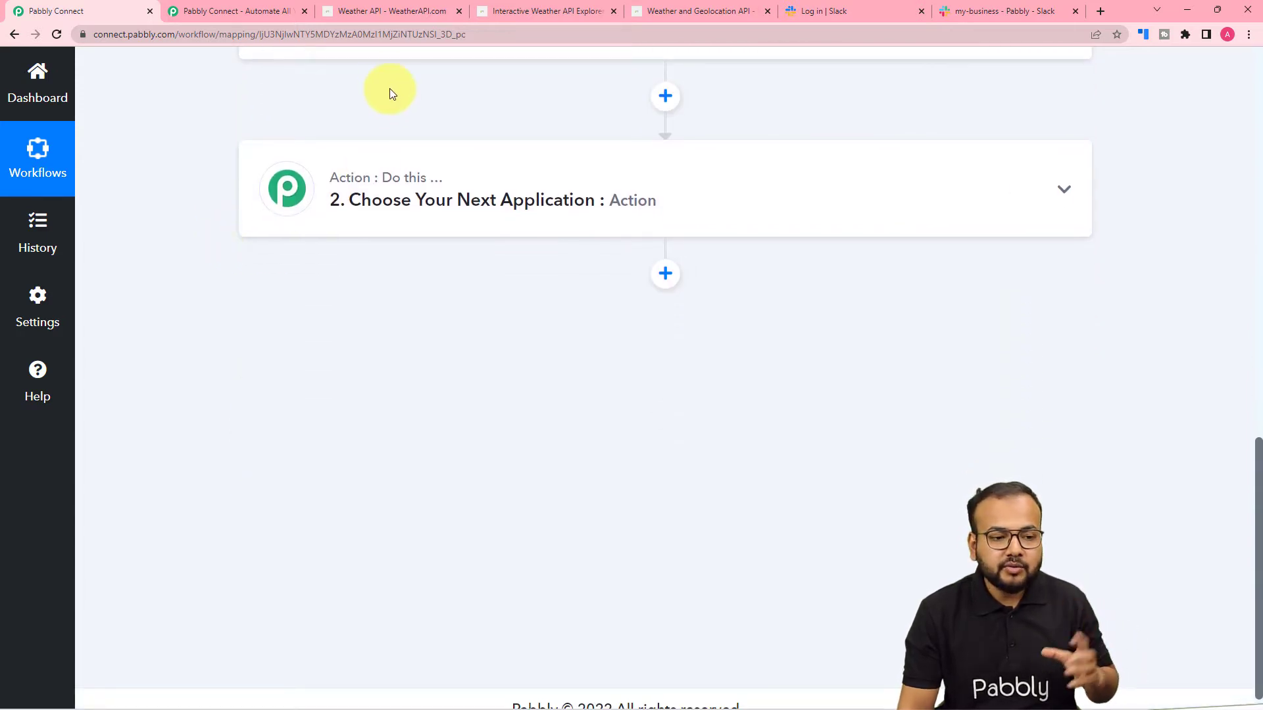
left_click(380, 14)
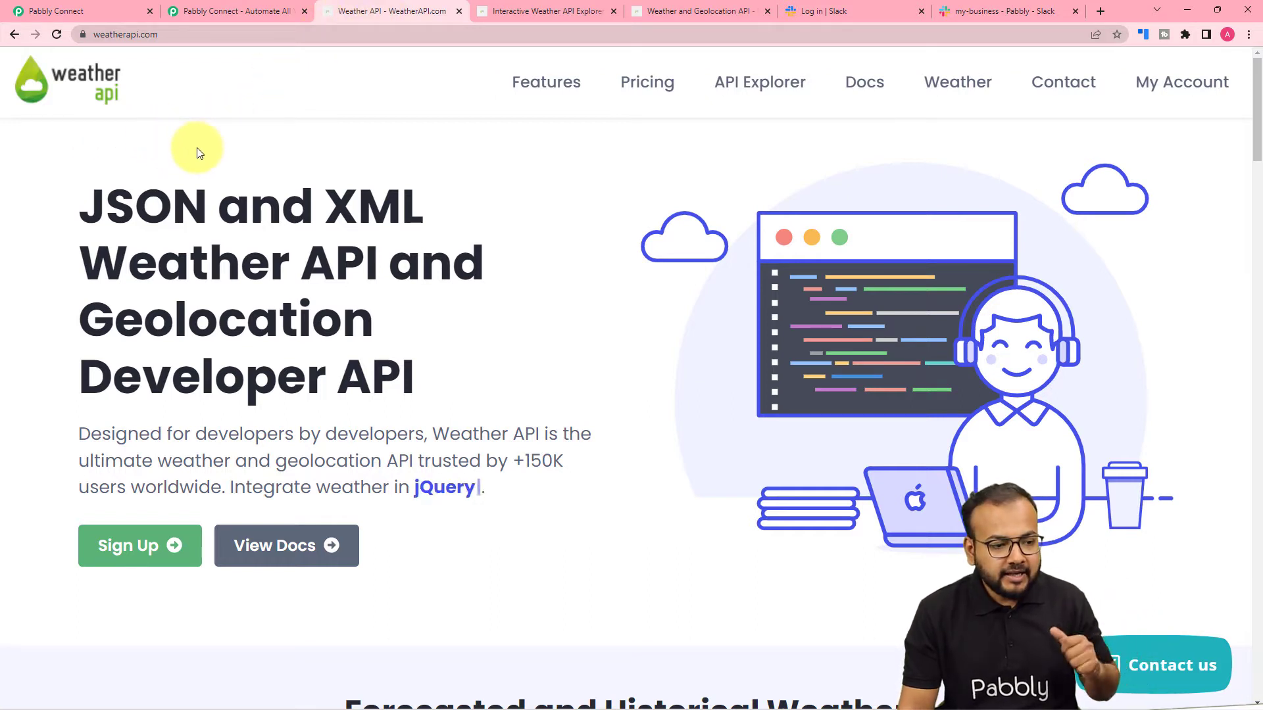
left_click(113, 15)
left_click(602, 208)
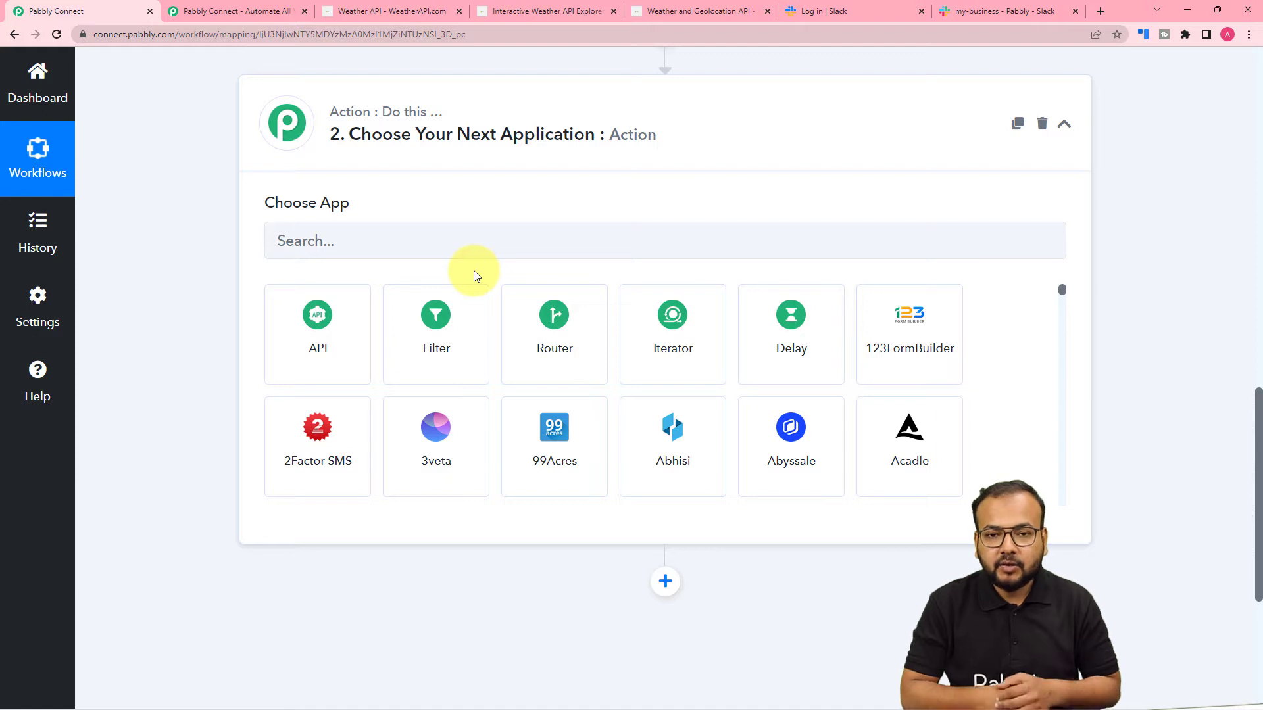
left_click(318, 358)
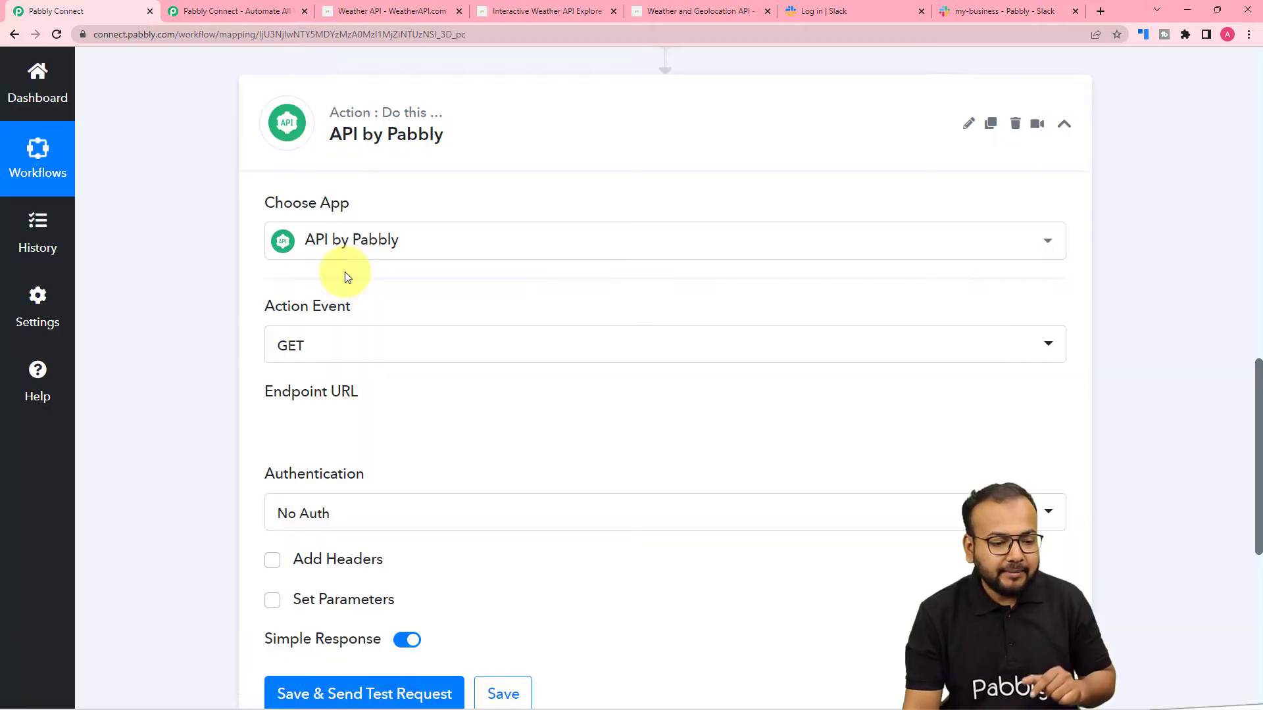
scroll(345, 271, "down", 2)
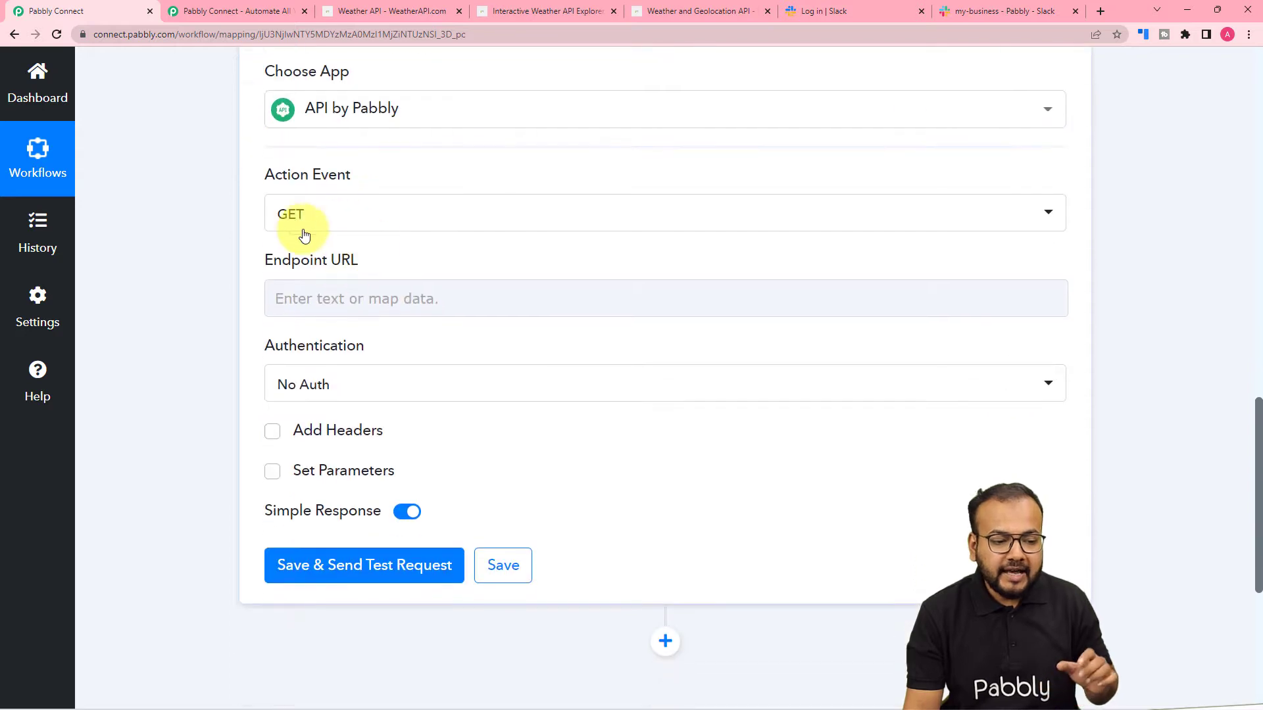
left_click(345, 225)
left_click(212, 280)
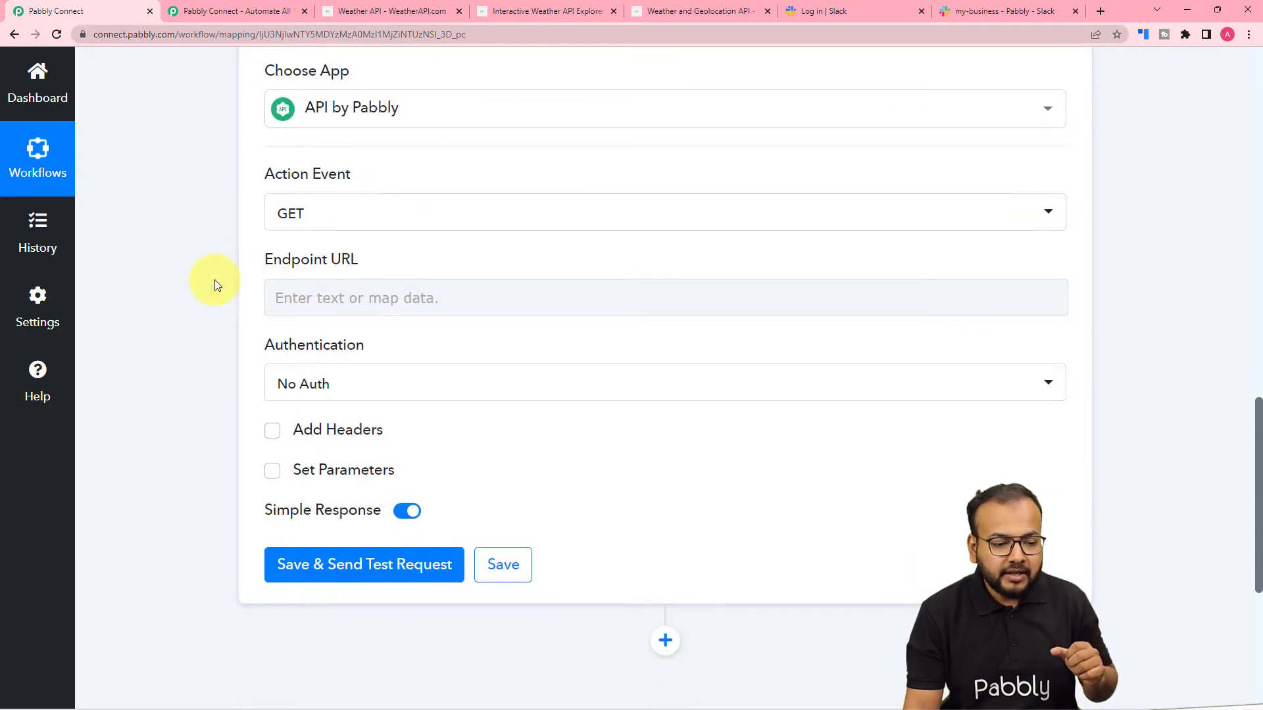
scroll(215, 285, "down", 2)
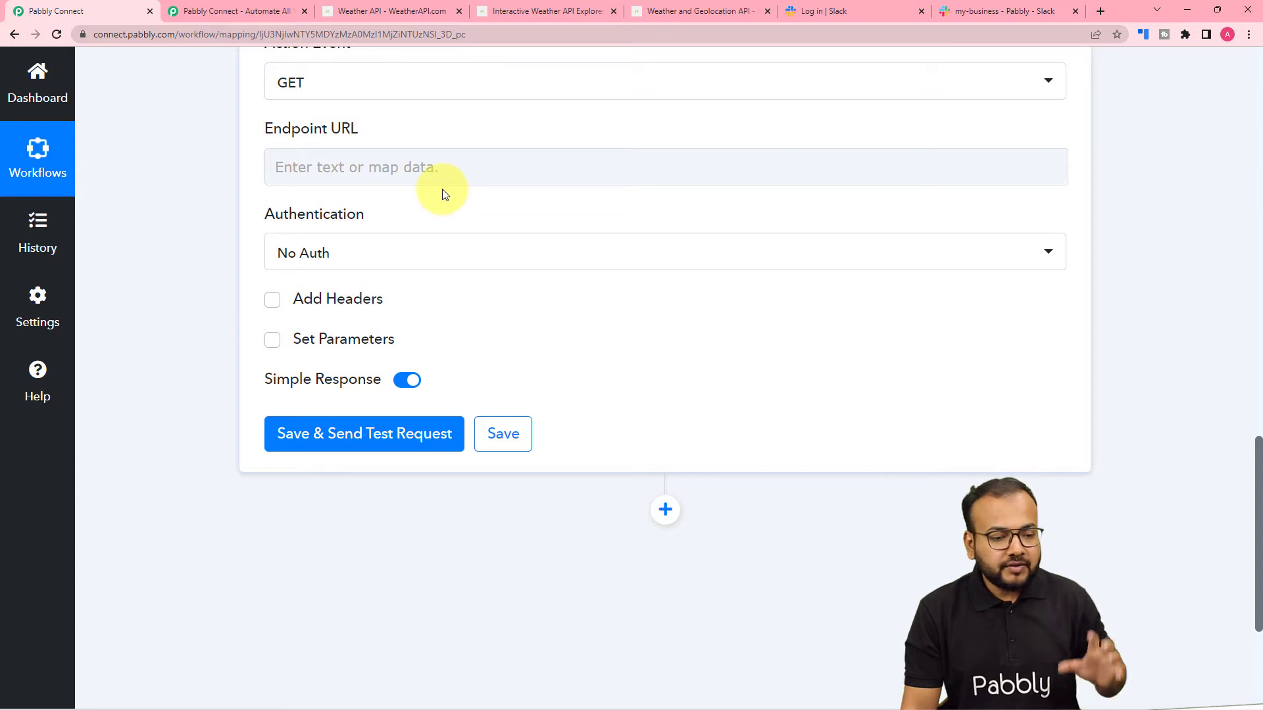
Switch to WeatherAPI.com and show the Interactive API Explorer's API key, protocol and format settings
left_click(380, 14)
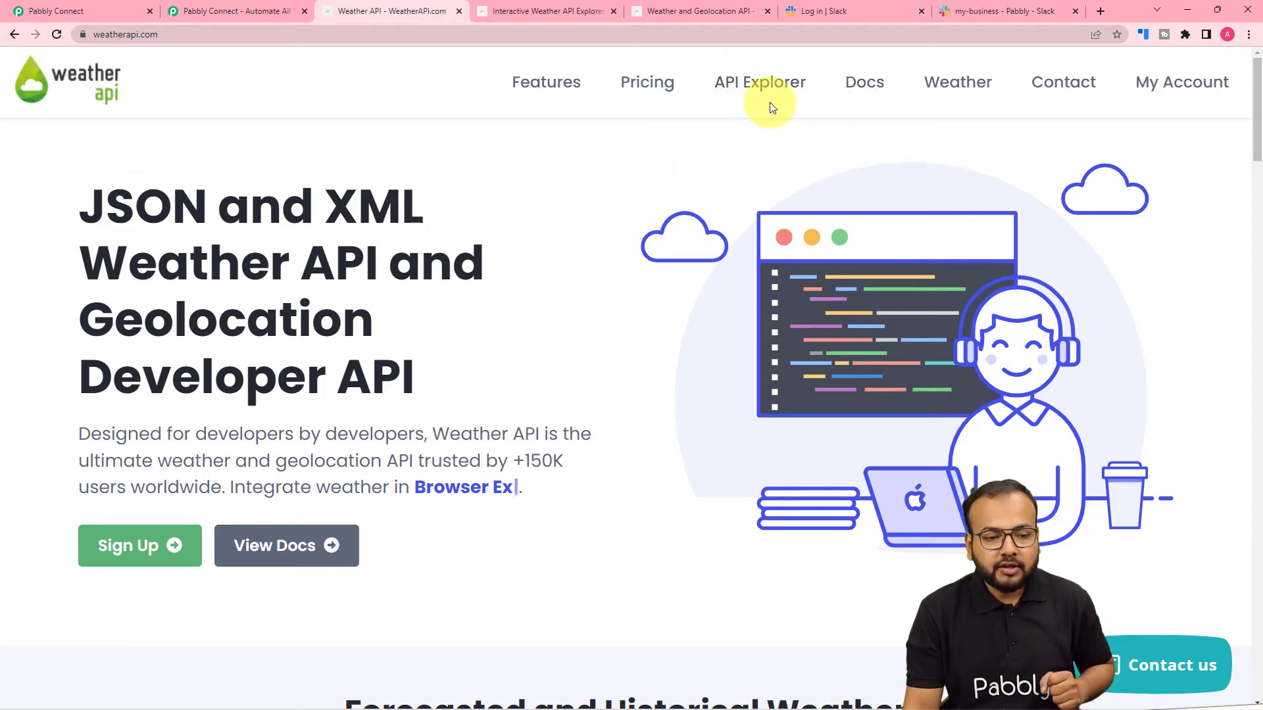
left_click(552, 11)
scroll(397, 215, "up", 5)
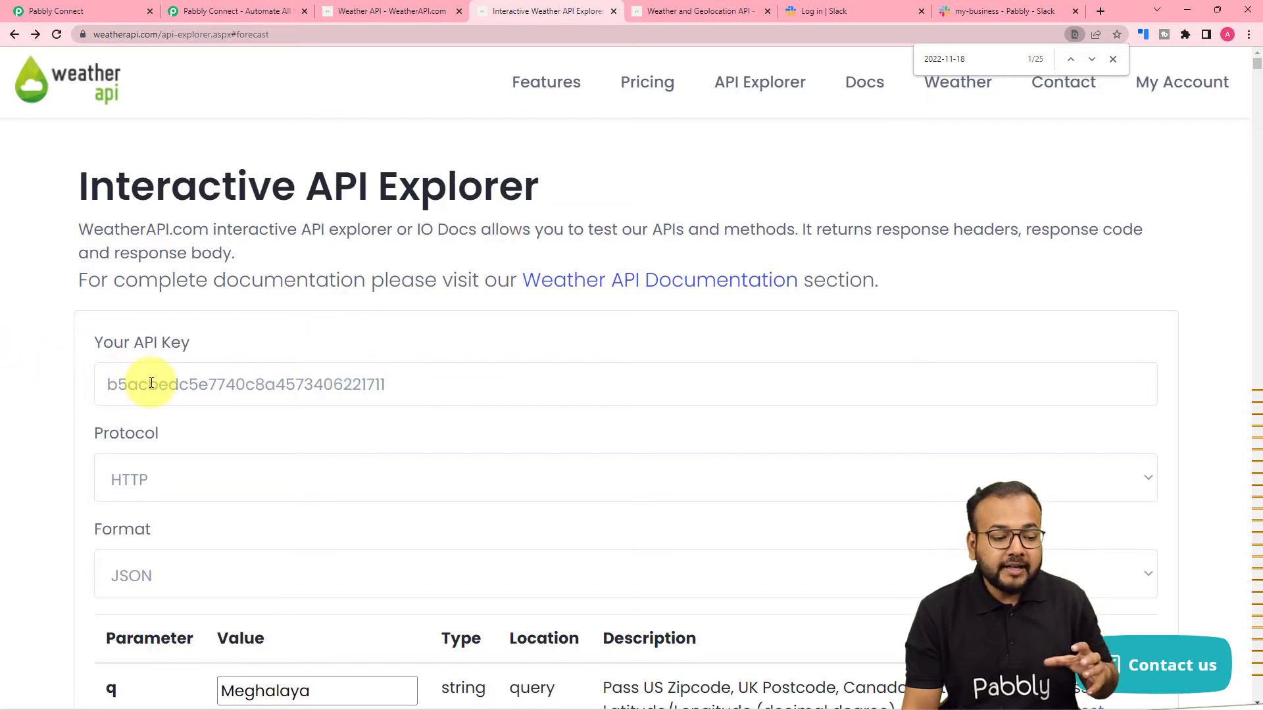
Copy the API key from the WeatherAPI.com account dashboard
scroll(171, 388, "down", 5)
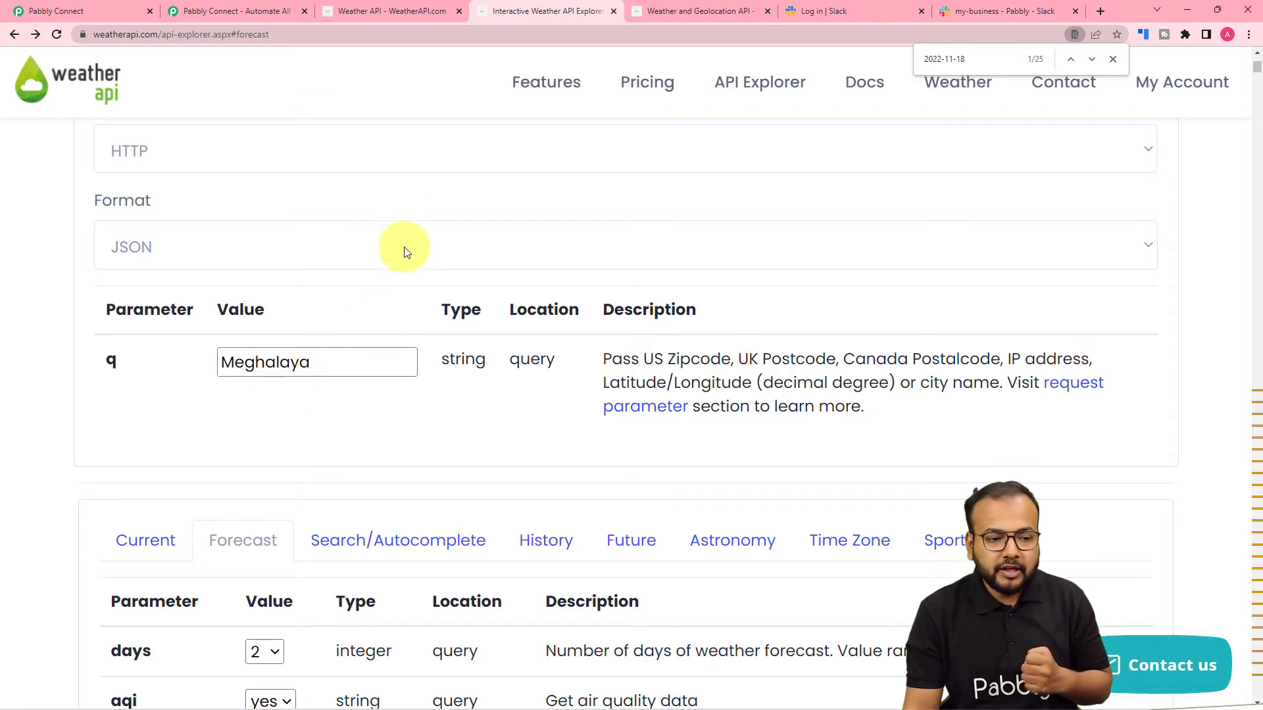
left_click(367, 9)
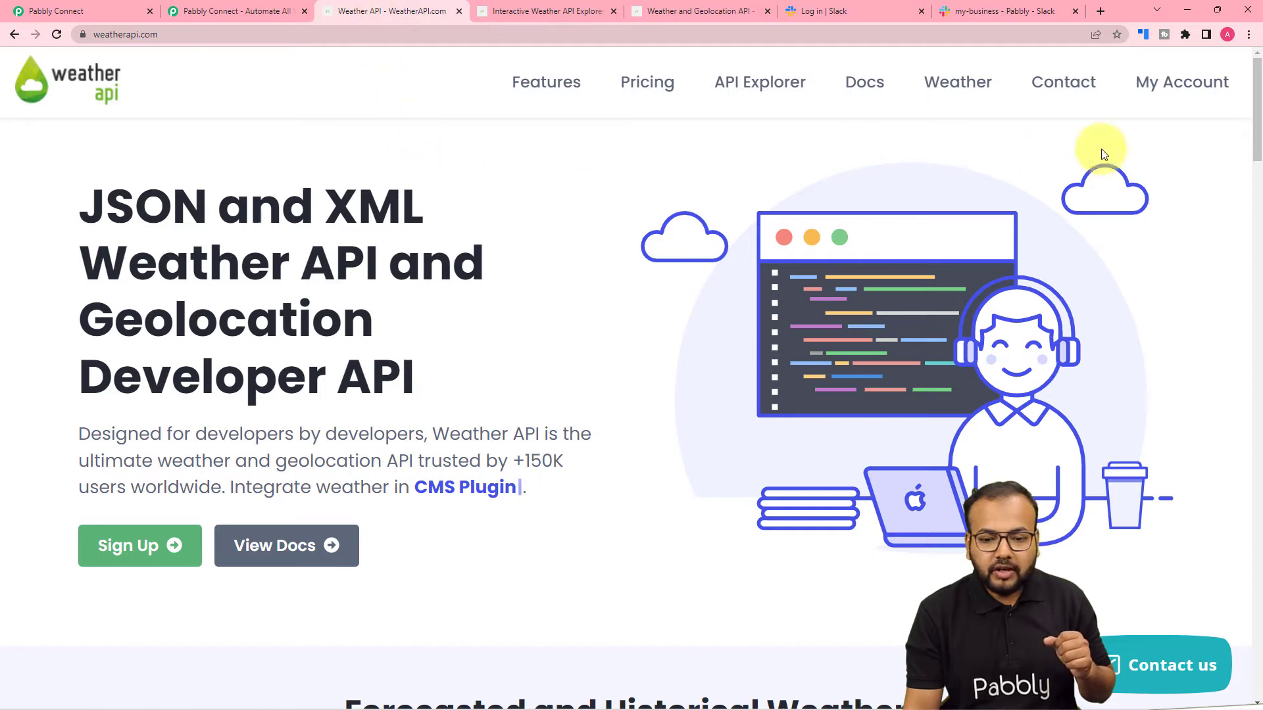
left_click(1176, 84)
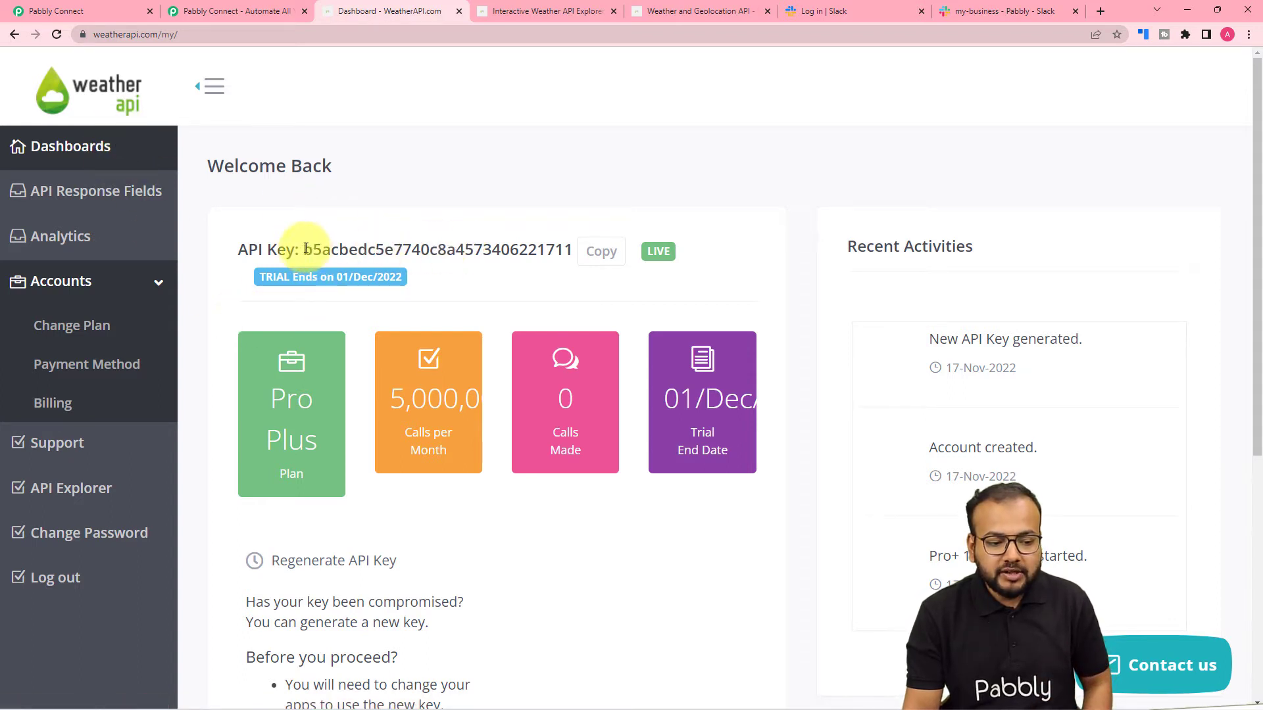
left_click(608, 265)
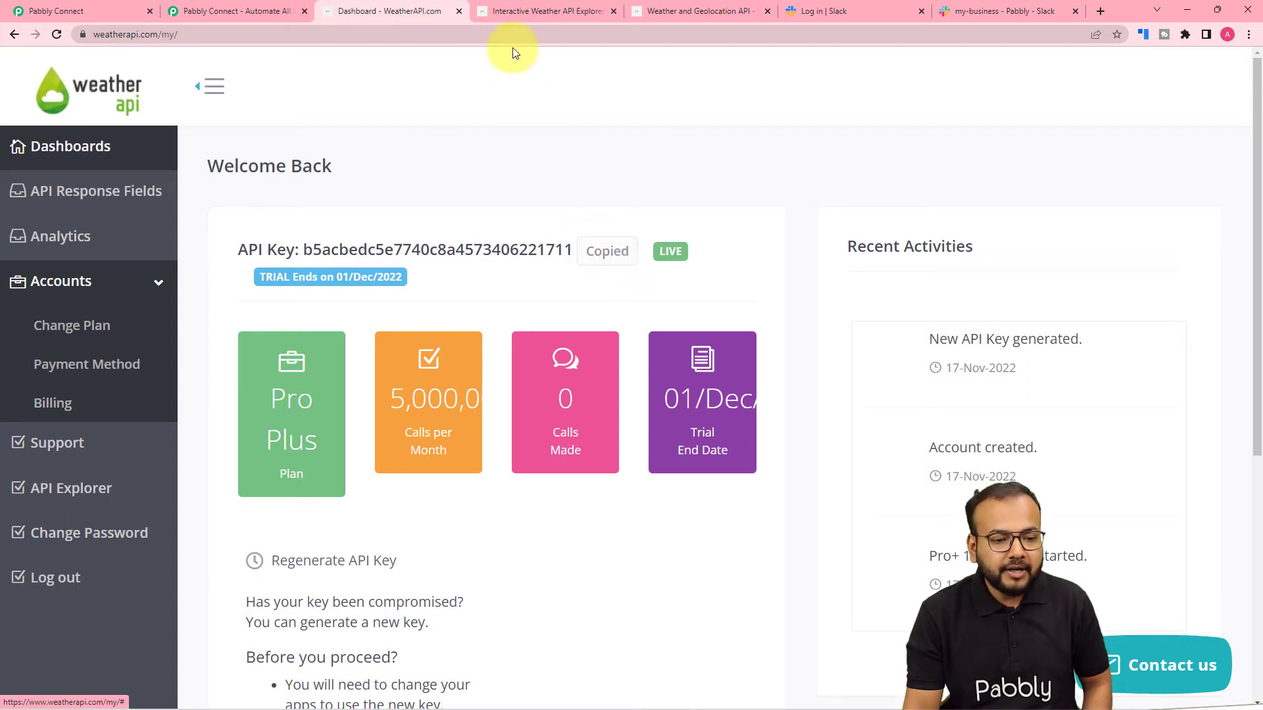
Replace the API key in the Interactive API Explorer with the one copied from the account dashboard
left_click(516, 10)
scroll(351, 171, "up", 4)
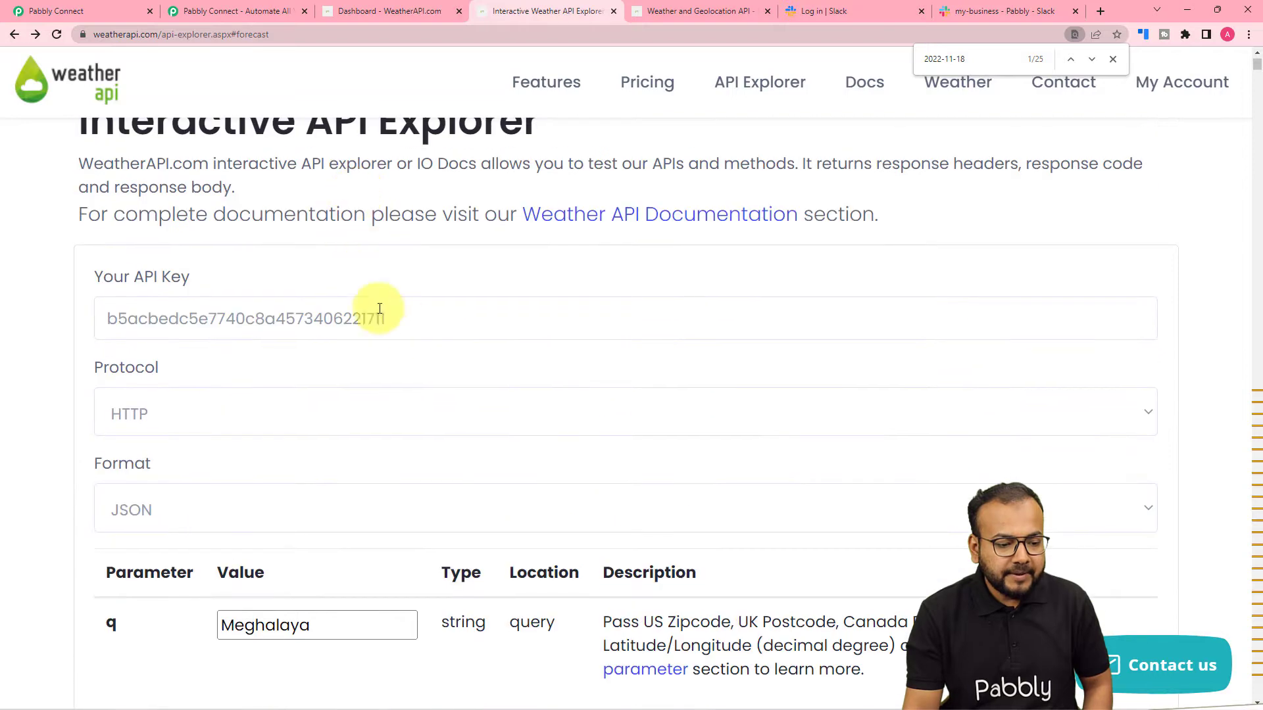
left_click_drag(379, 309, 19, 351)
key("BackSpace")
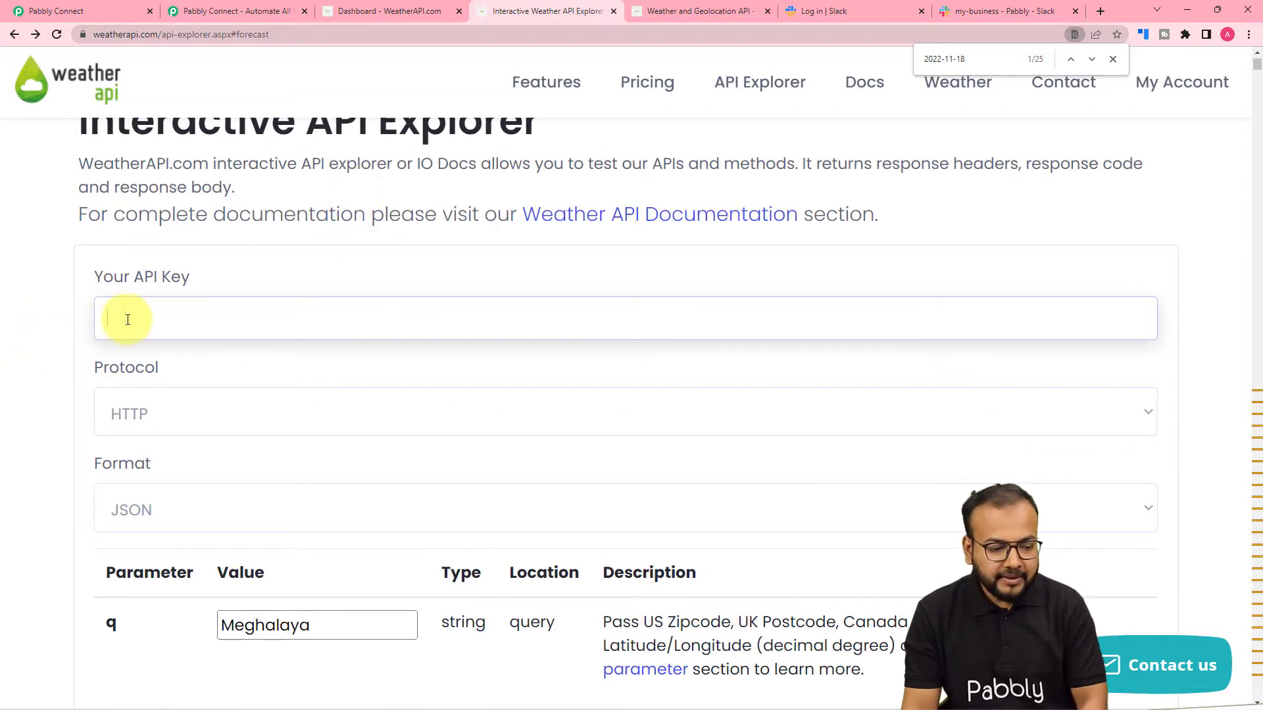
right_click(127, 319)
left_click(161, 420)
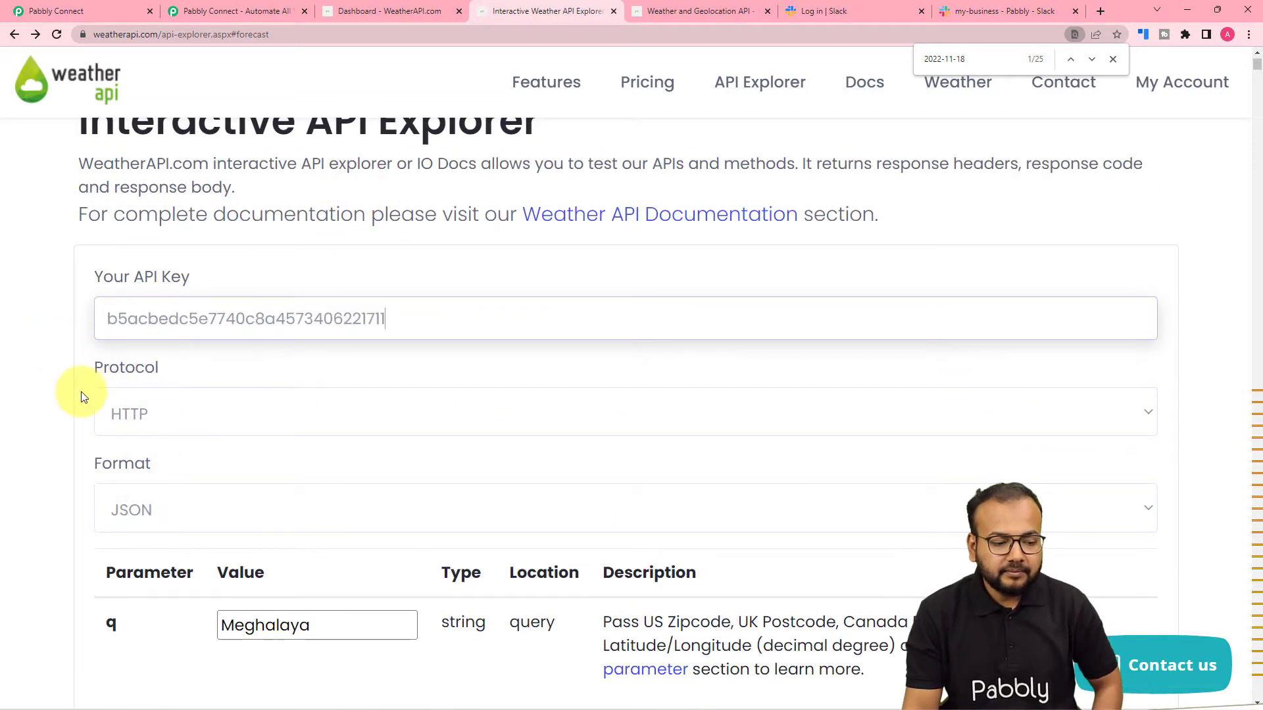
left_click(47, 374)
Set the q location parameter to Bhopal in the API Explorer
scroll(44, 375, "down", 5)
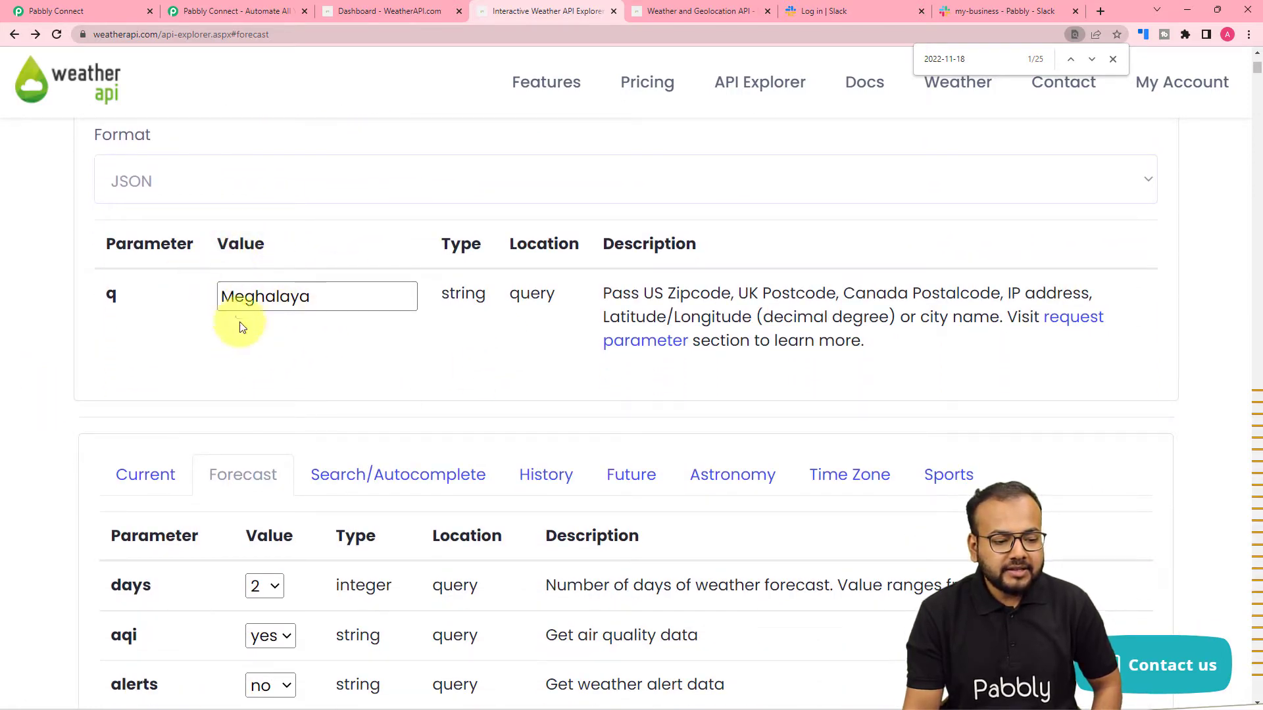
left_click(325, 299)
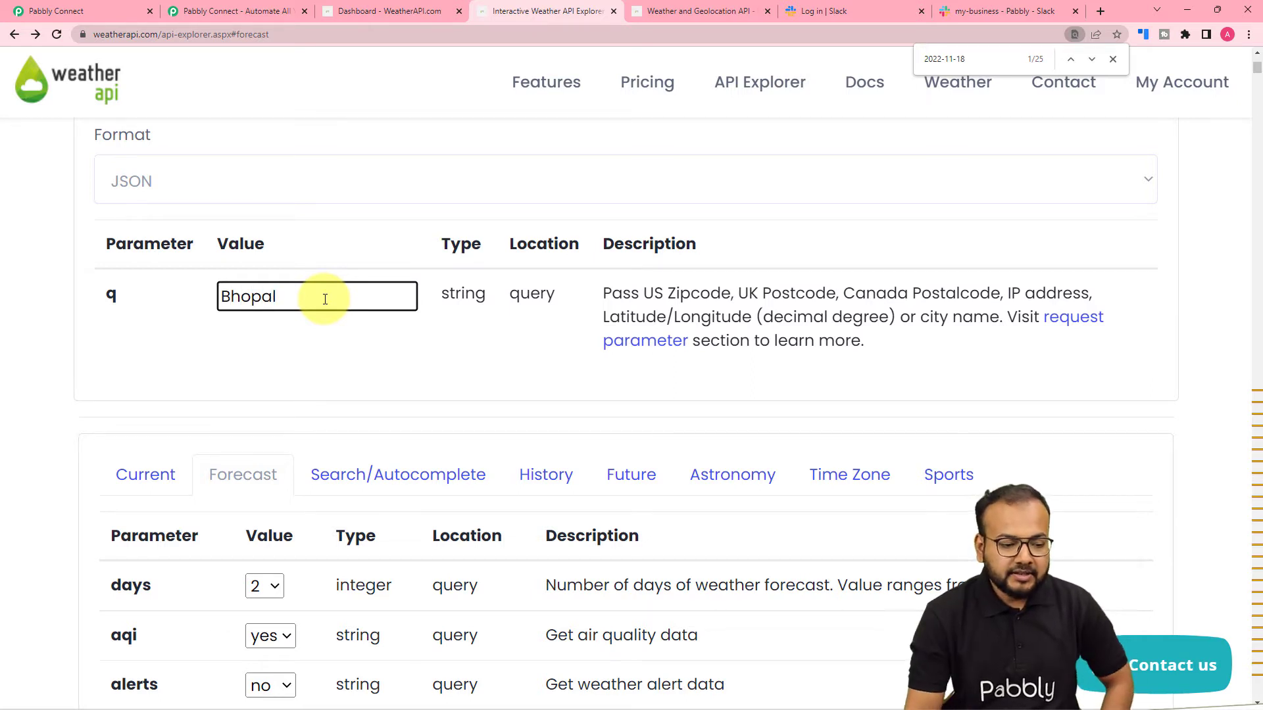
left_click(305, 364)
scroll(306, 365, "down", 2)
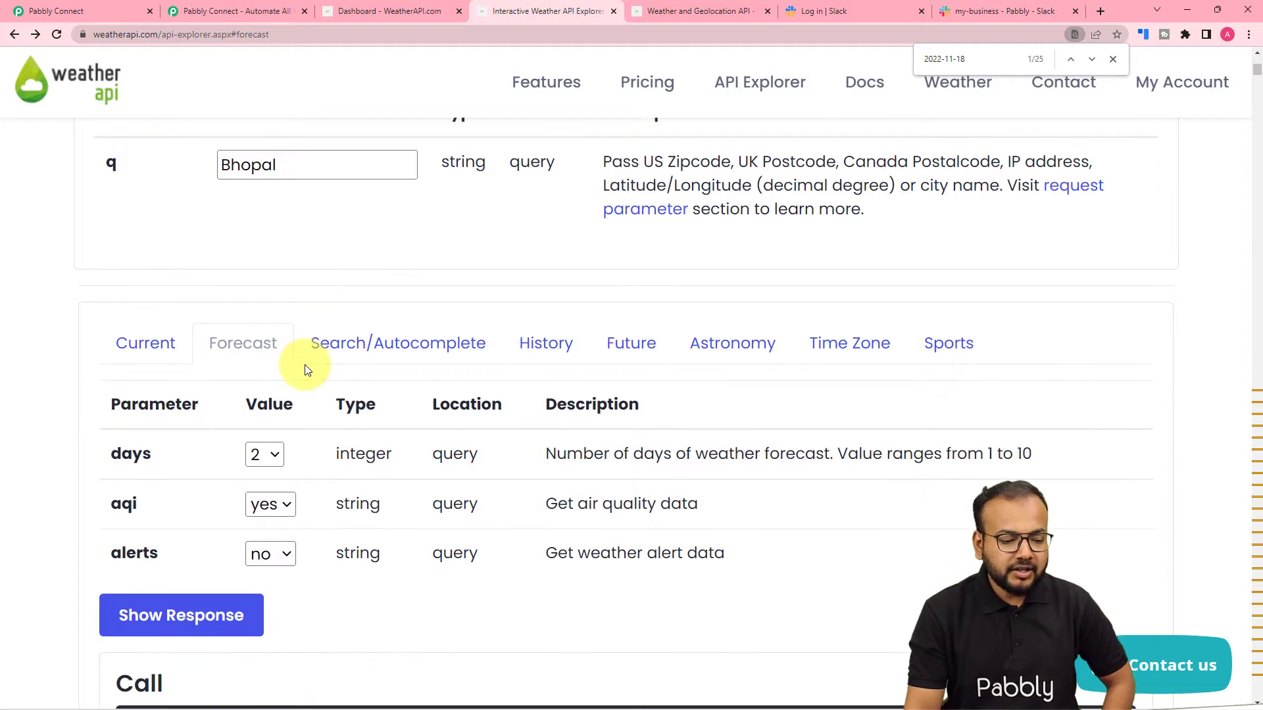
scroll(305, 365, "down", 1)
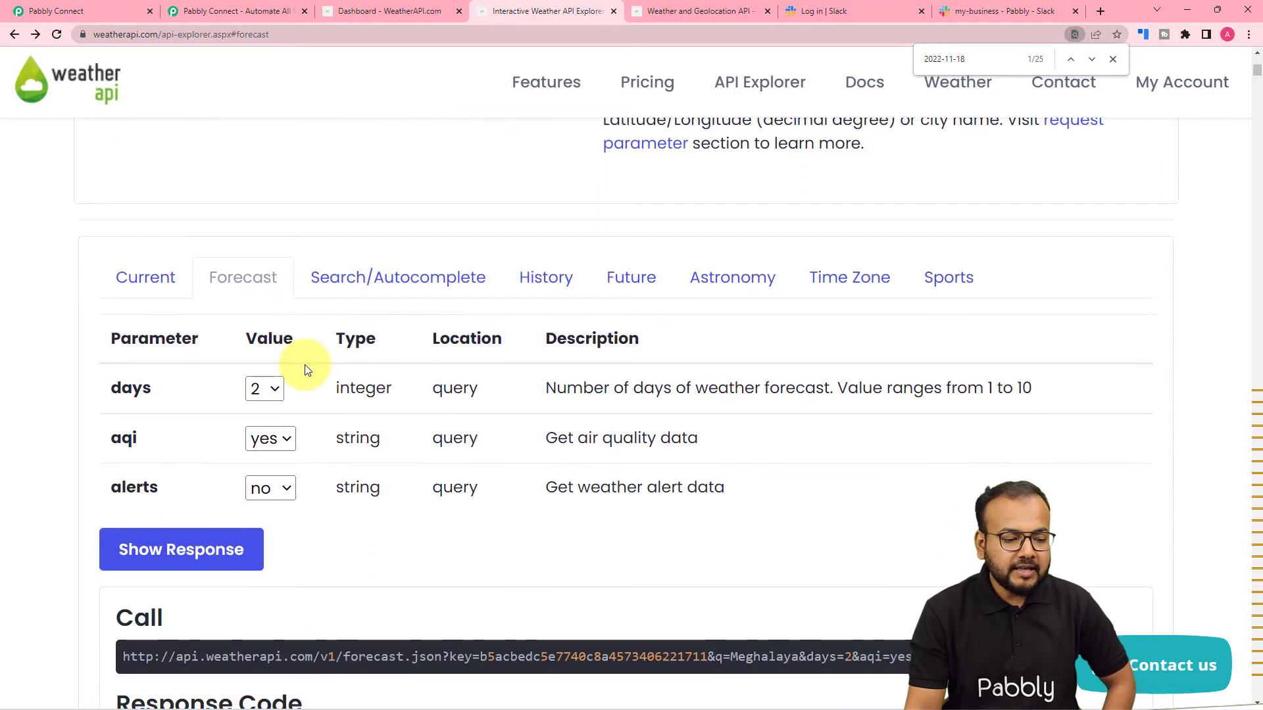
View the API Explorer's Current weather section and return to the Forecast section
left_click(153, 288)
scroll(140, 284, "down", 4)
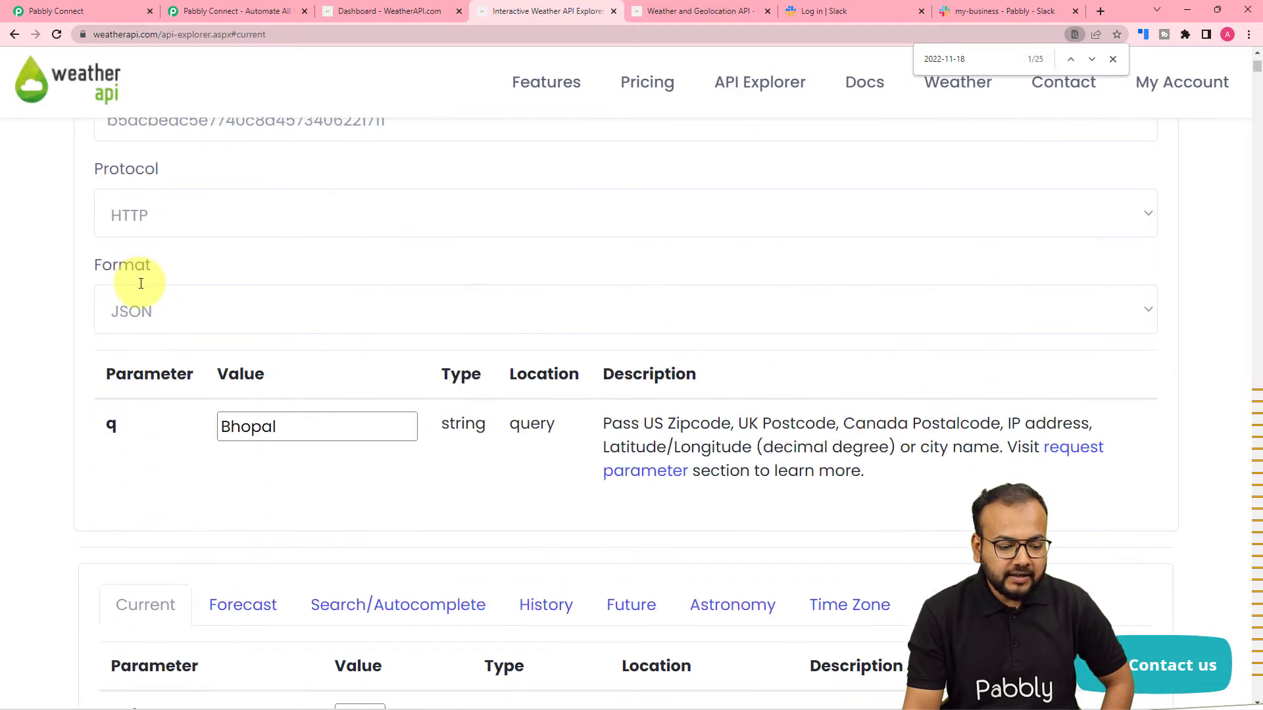
scroll(141, 283, "down", 3)
left_click(241, 409)
scroll(243, 416, "down", 3)
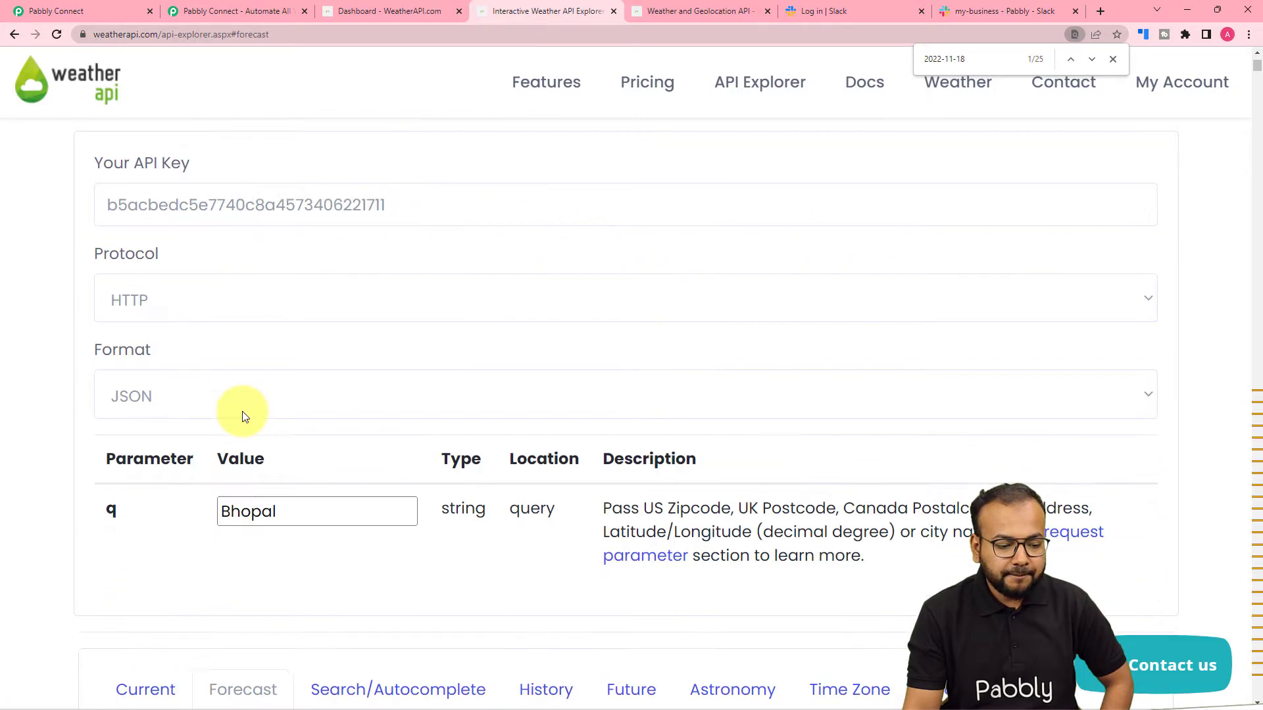
Generate the forecast API response for Bhopal with days at 2, aqi at yes and alerts at no
scroll(243, 414, "down", 6)
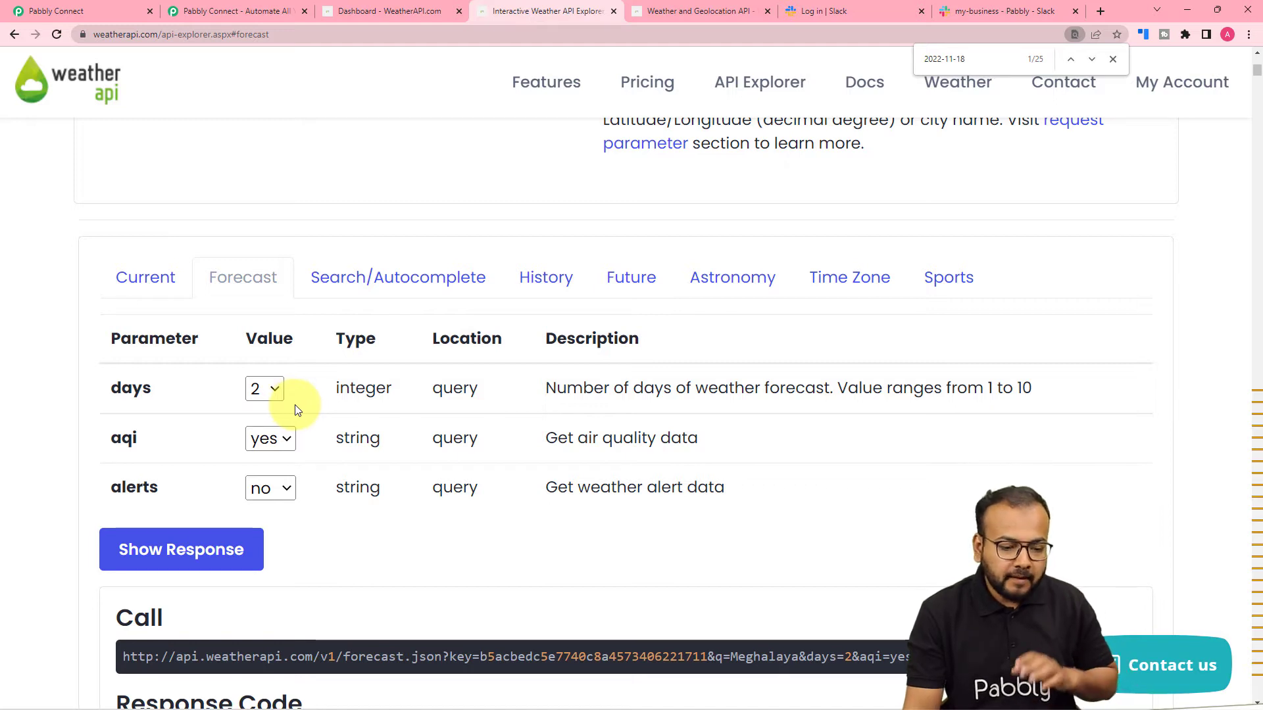
scroll(299, 409, "down", 2)
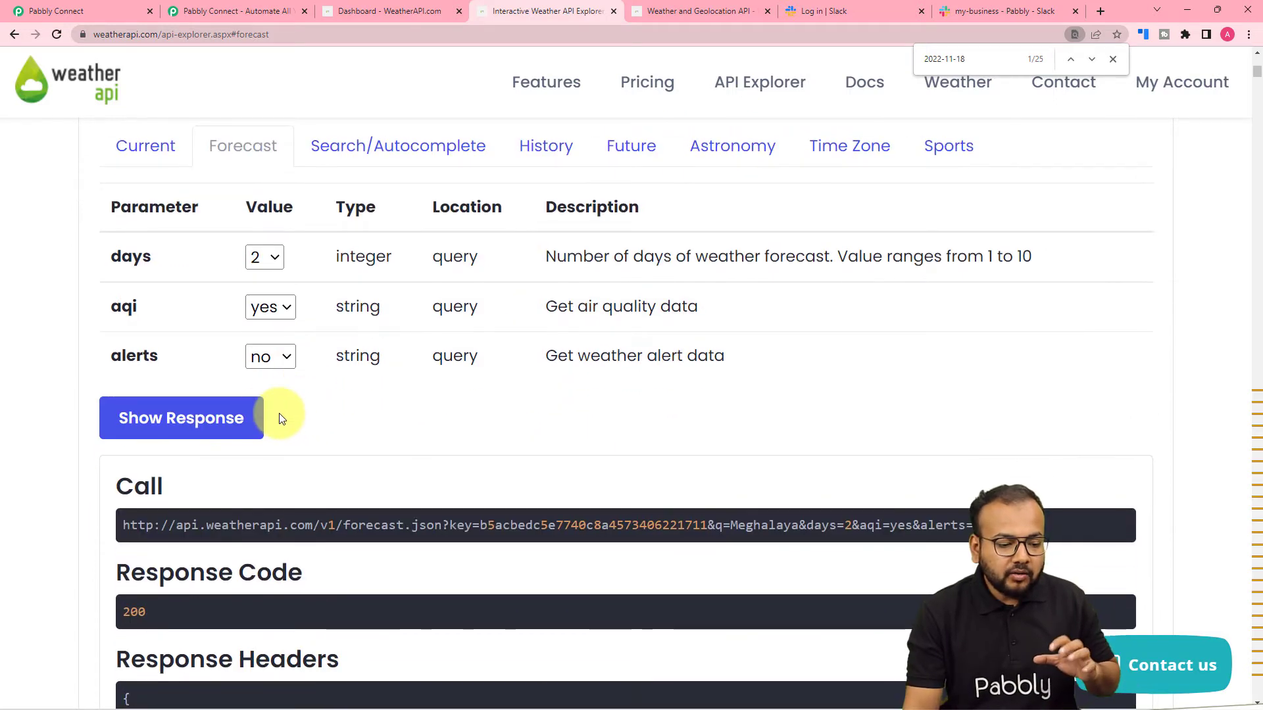
left_click(195, 421)
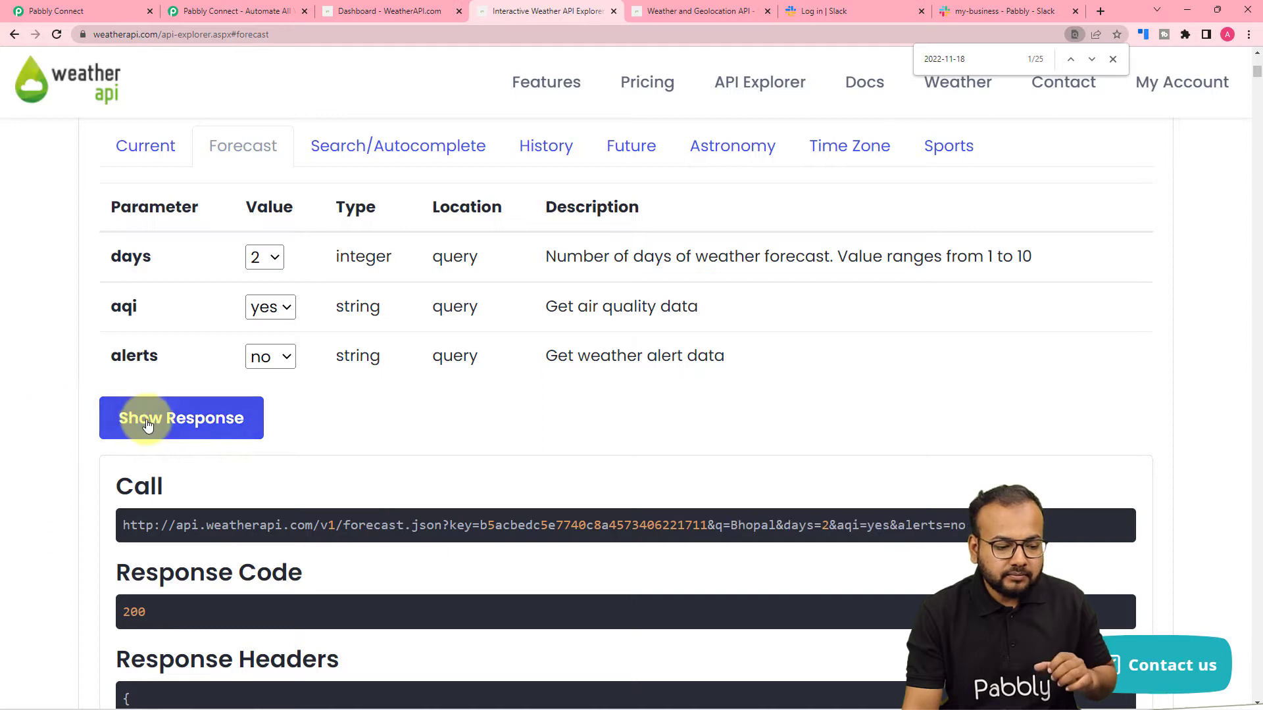
Examine the generated call URL, response headers, and the location, current weather and air quality data in the response body
scroll(58, 480, "down", 5)
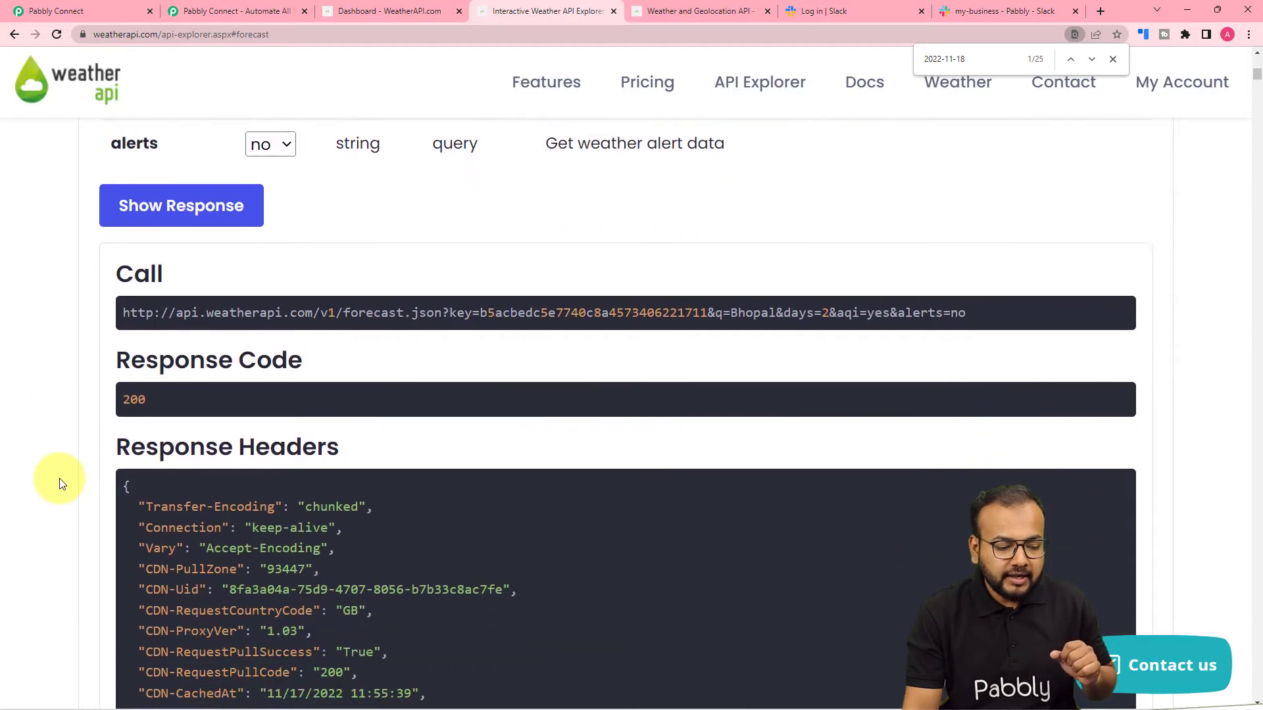
scroll(60, 483, "down", 2)
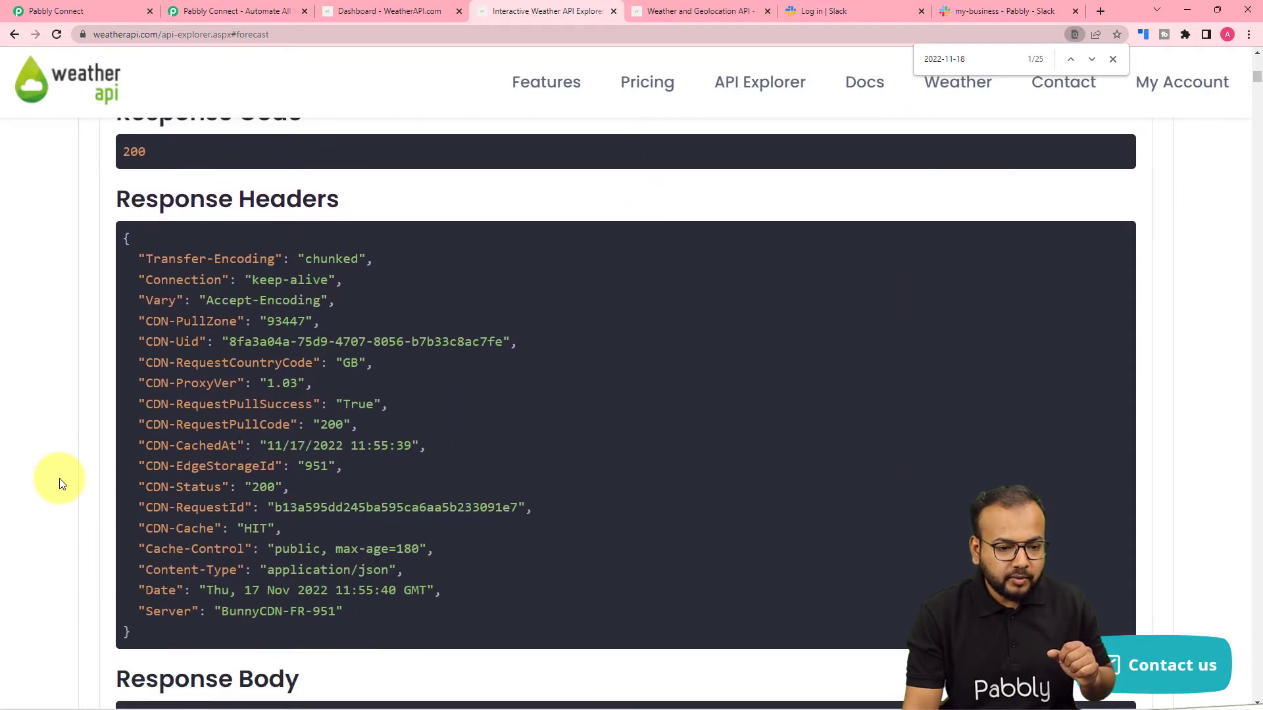
scroll(60, 484, "up", 2)
scroll(59, 484, "down", 3)
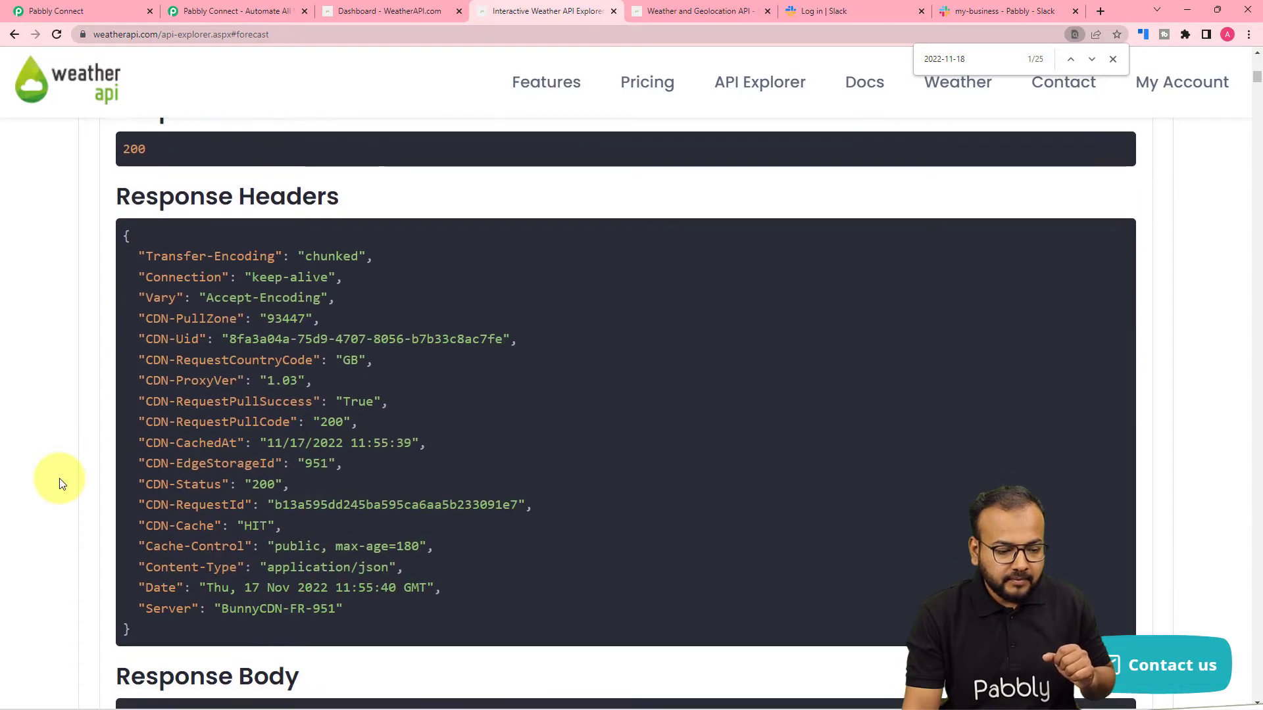
scroll(59, 484, "down", 6)
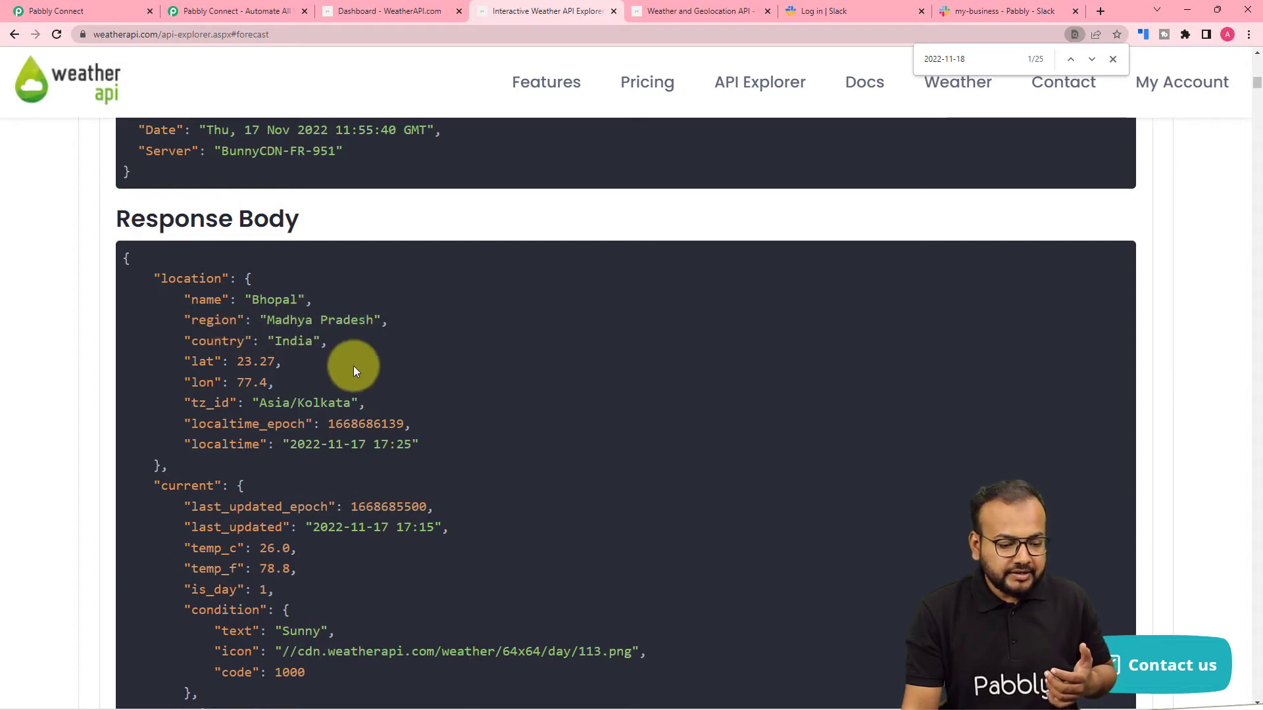
scroll(353, 369, "down", 2)
scroll(354, 365, "down", 3)
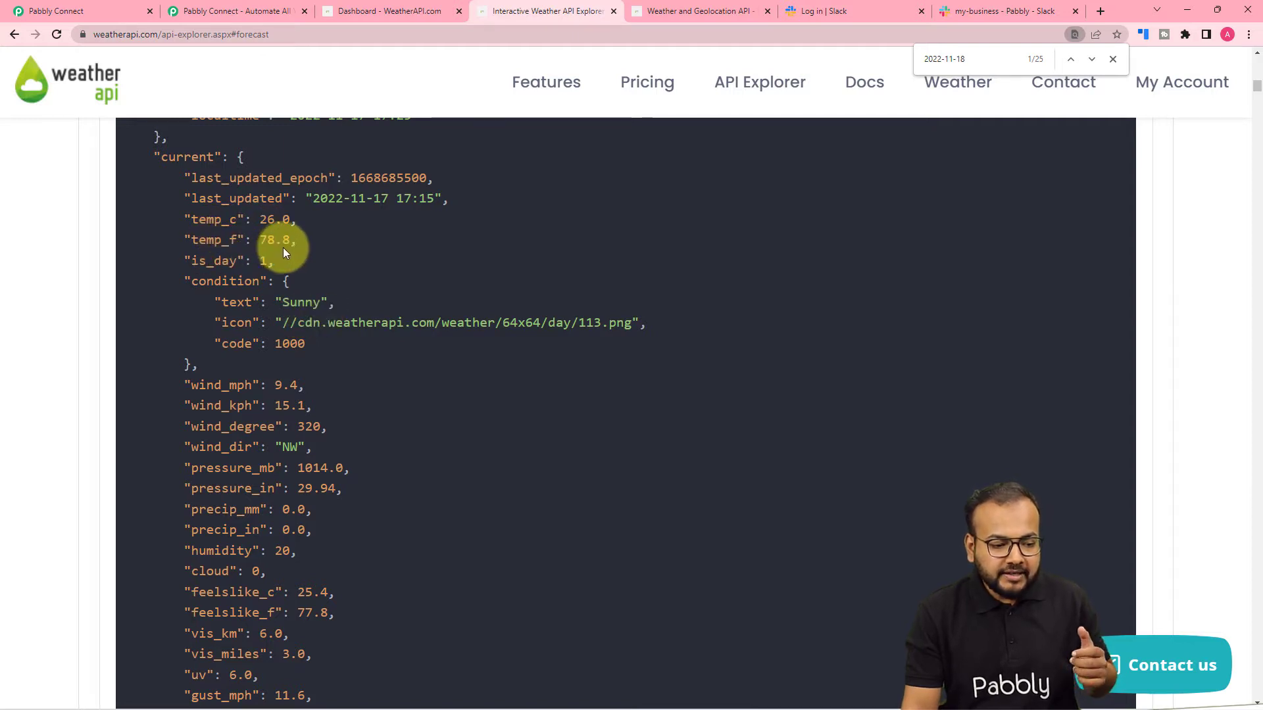
scroll(309, 355, "down", 1)
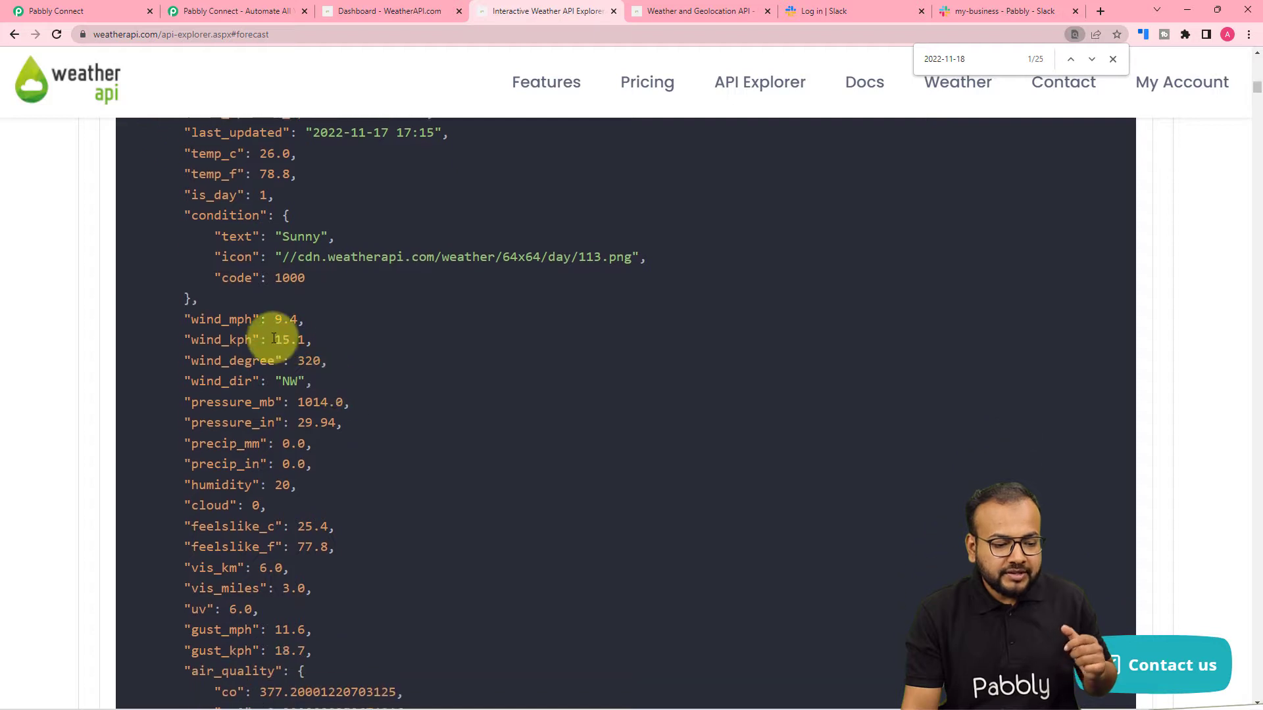
scroll(289, 348, "down", 1)
scroll(247, 355, "down", 1)
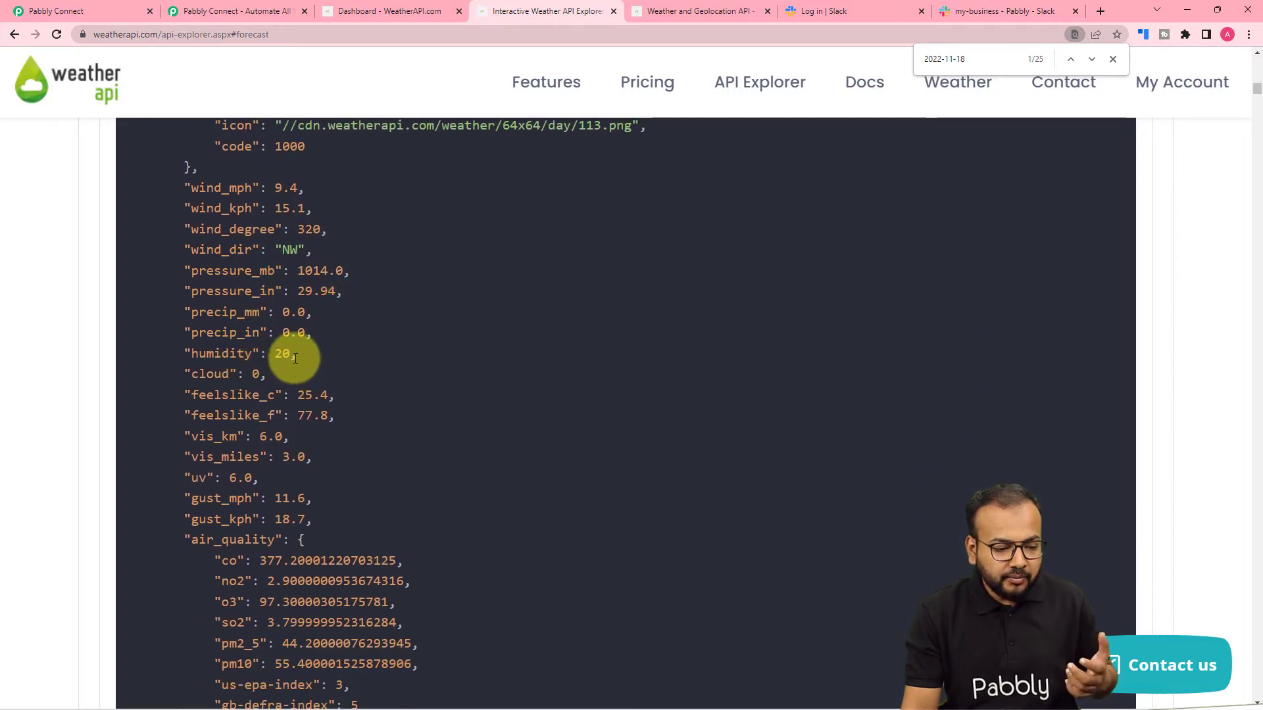
scroll(293, 356, "down", 1)
scroll(277, 418, "down", 5)
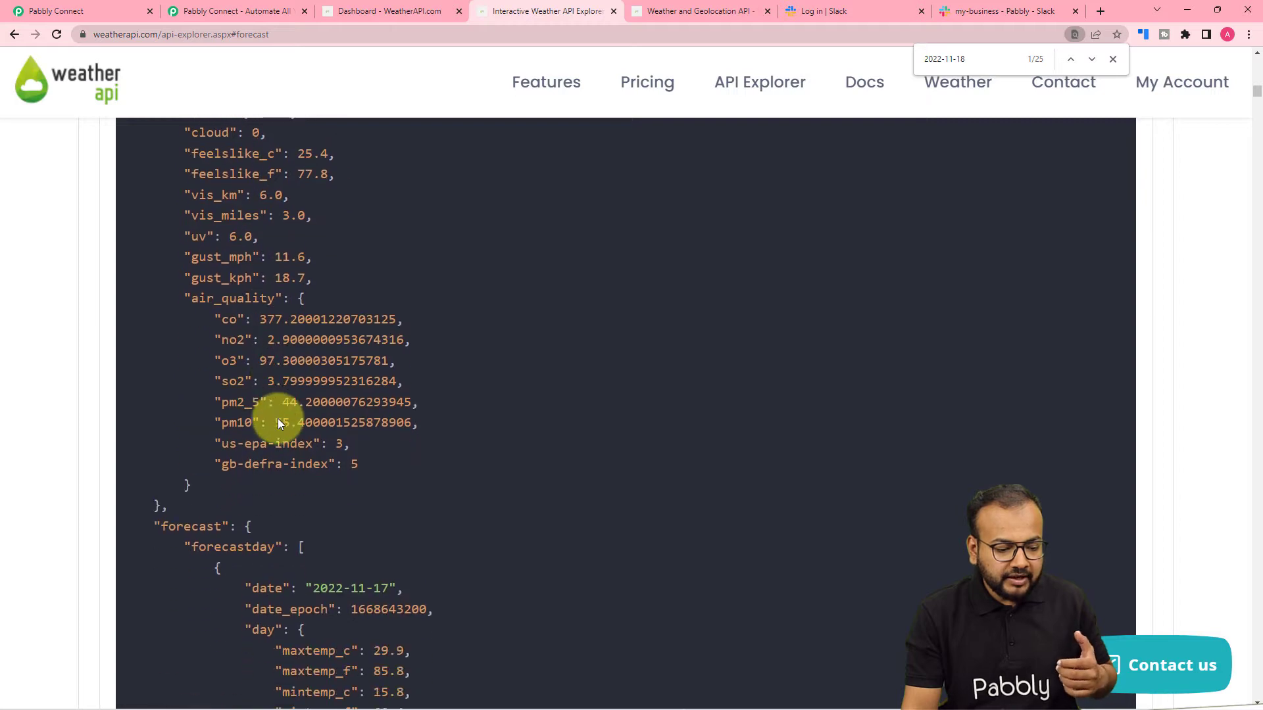
Examine the response's daily summary, astronomy and hourly forecast data for 2022-11-17
scroll(278, 418, "down", 2)
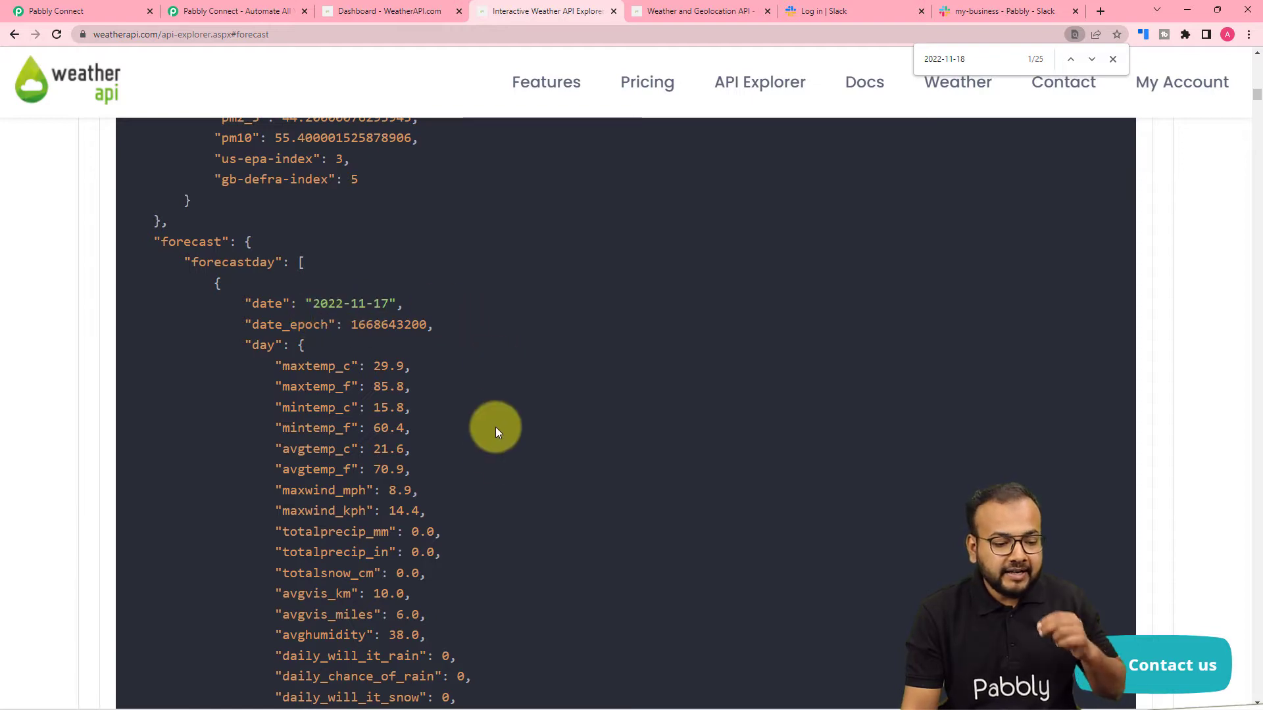
scroll(493, 452, "down", 6)
scroll(493, 454, "down", 10)
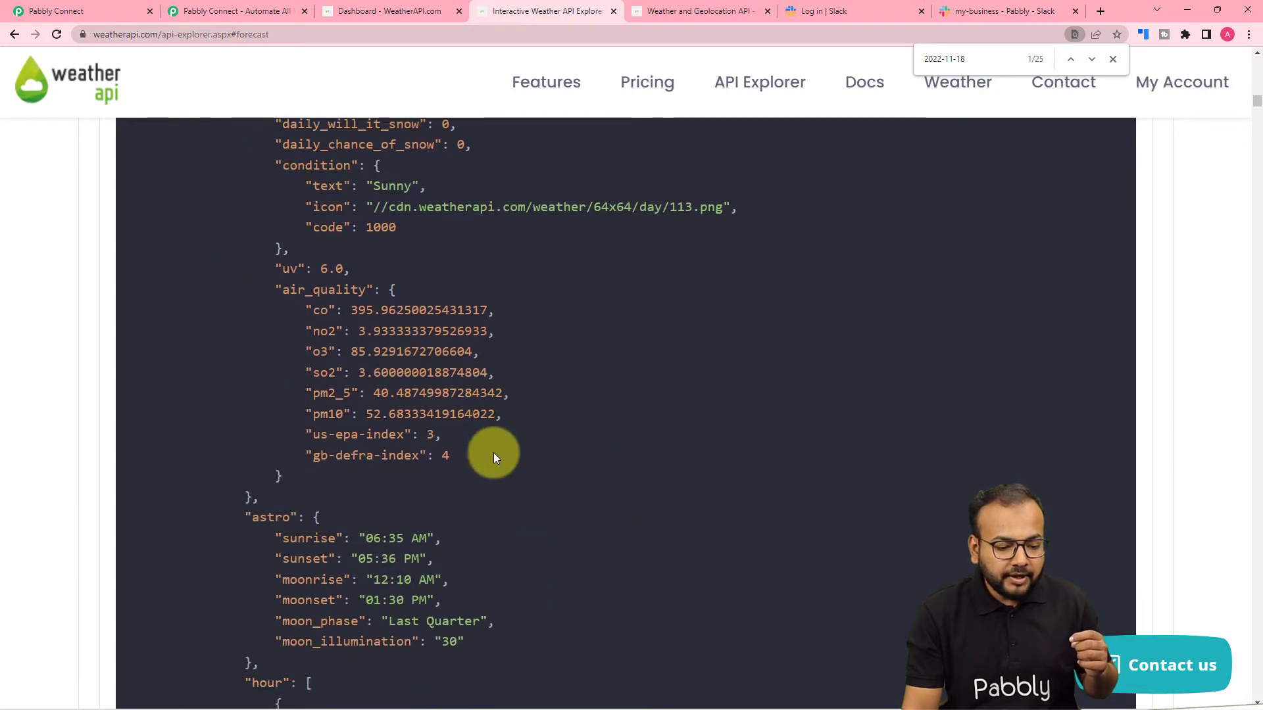
scroll(493, 453, "down", 13)
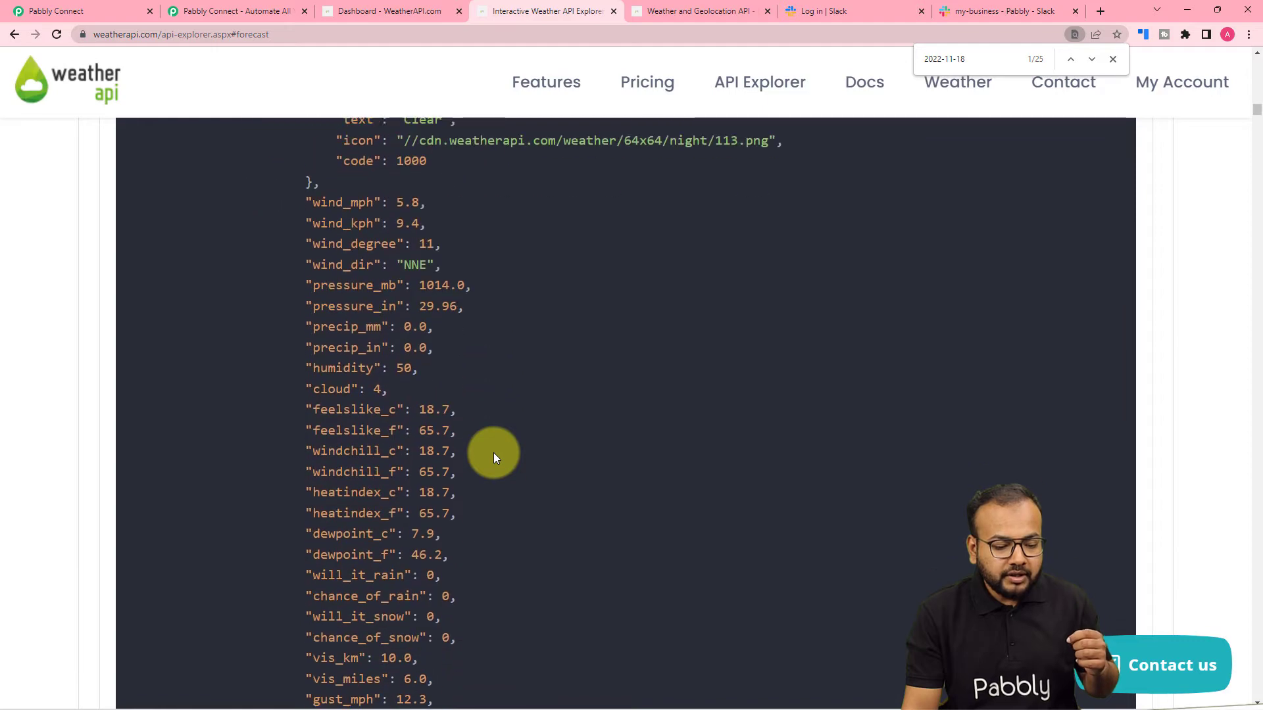
scroll(494, 452, "down", 14)
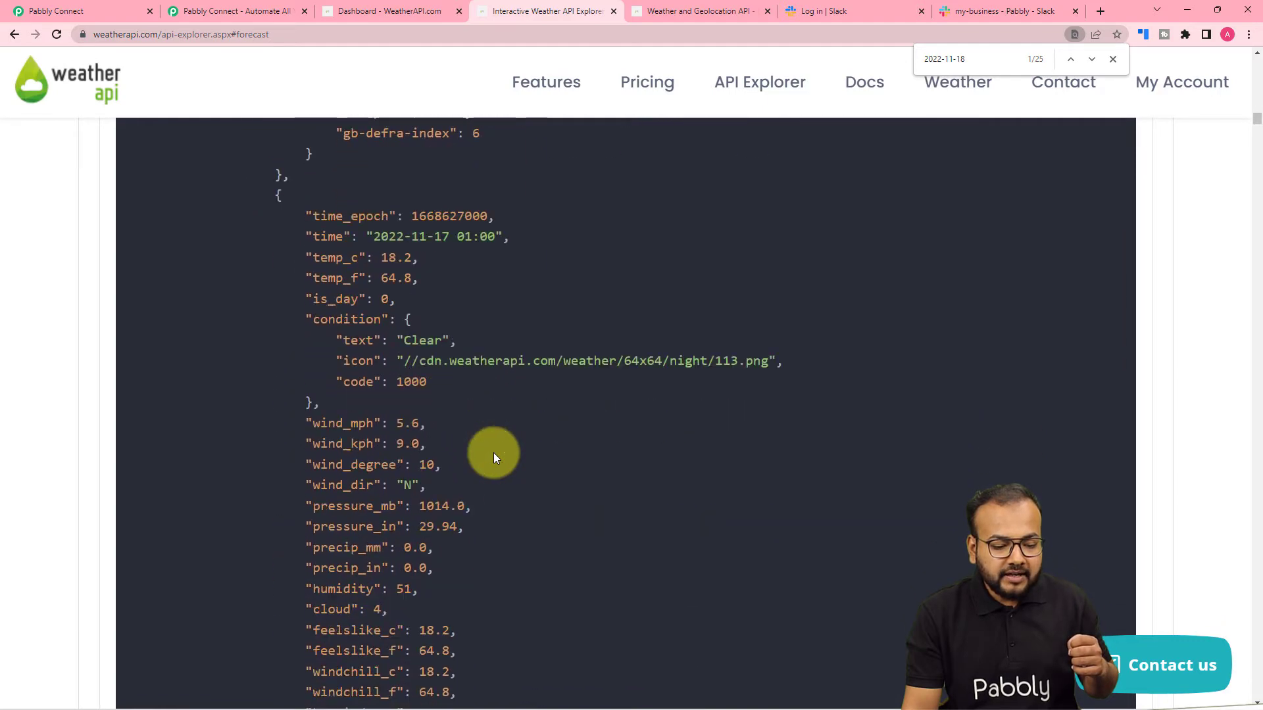
scroll(494, 458, "down", 12)
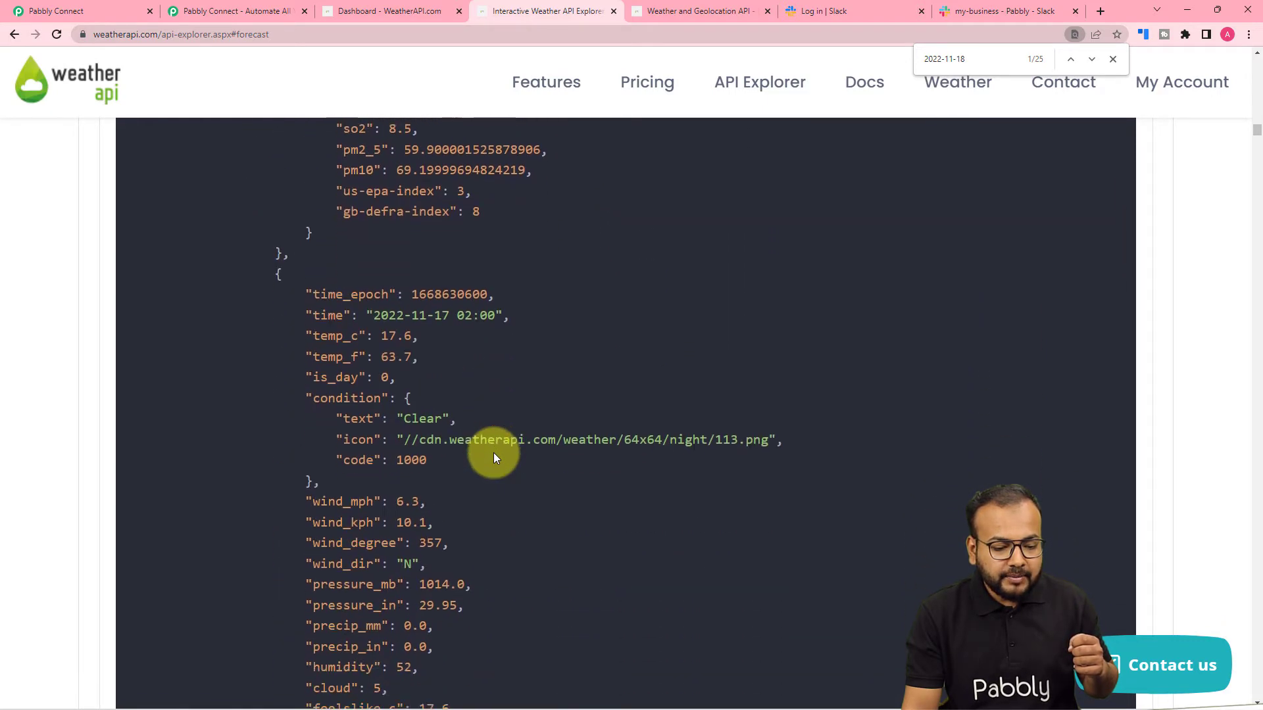
scroll(495, 458, "down", 13)
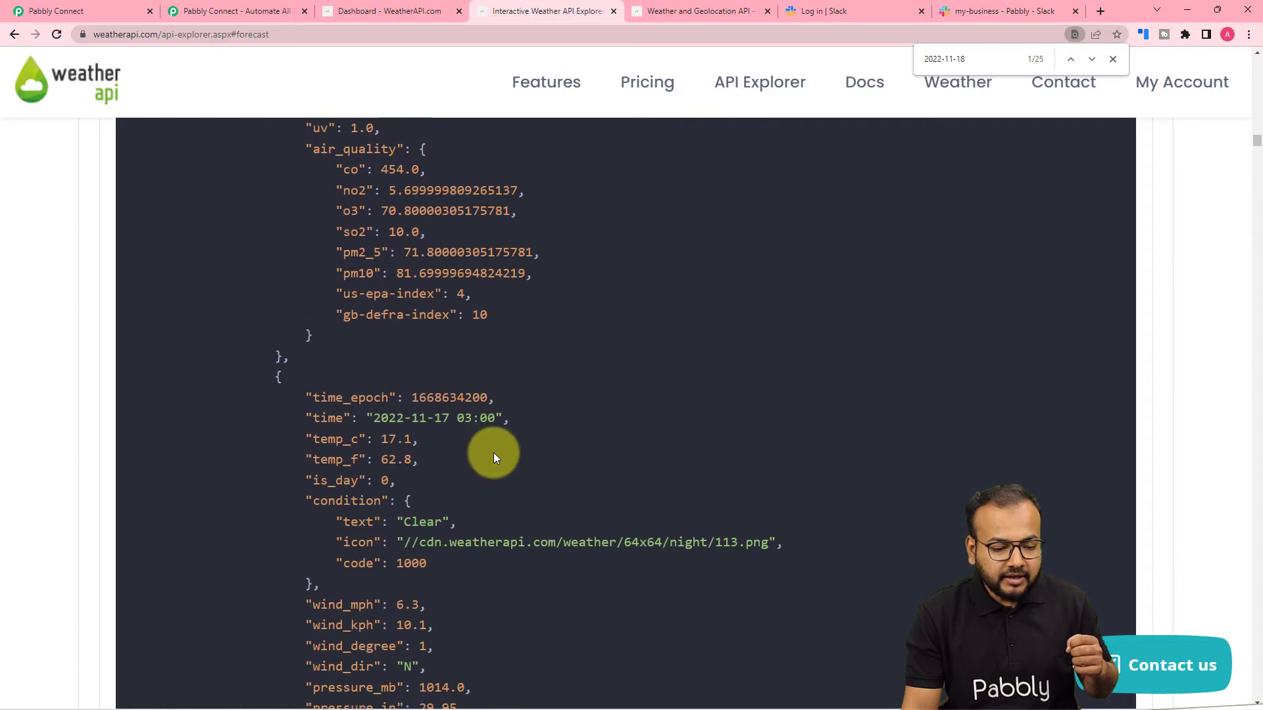
scroll(494, 459, "down", 7)
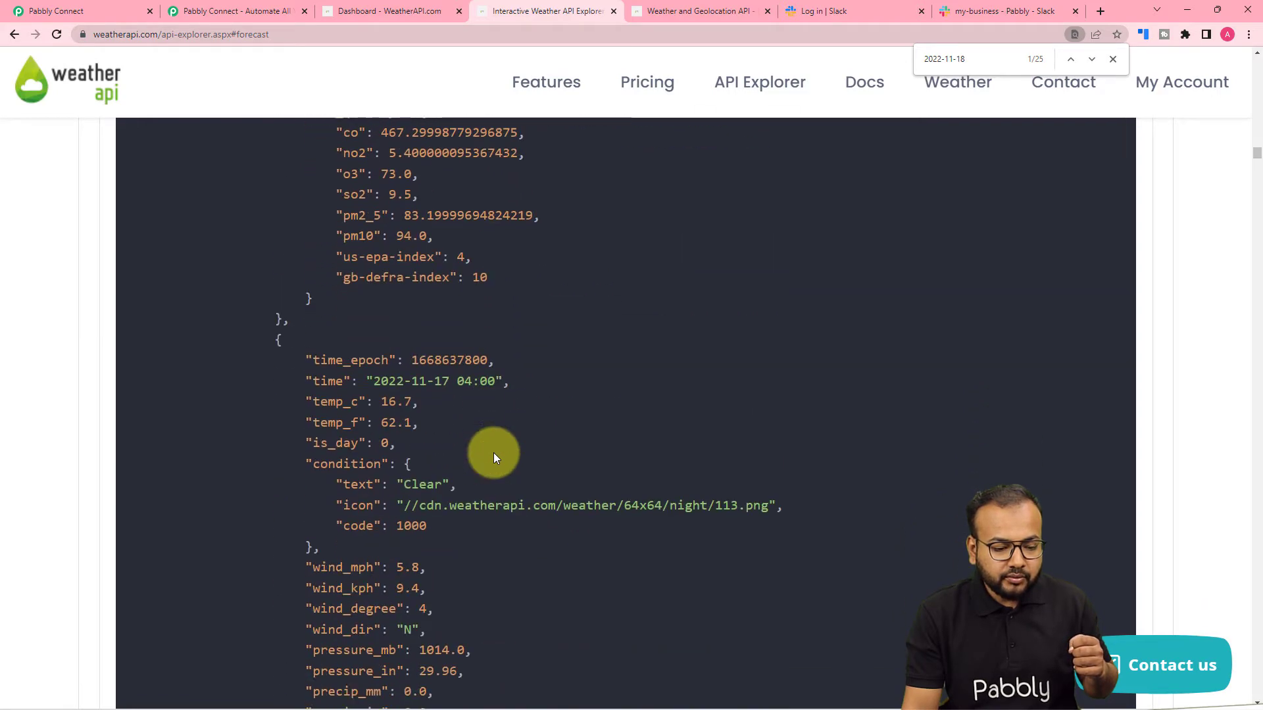
Examine the 2022-11-18 forecast's temperature, wind, humidity, rain, snow and condition fields in the response body
key("Escape")
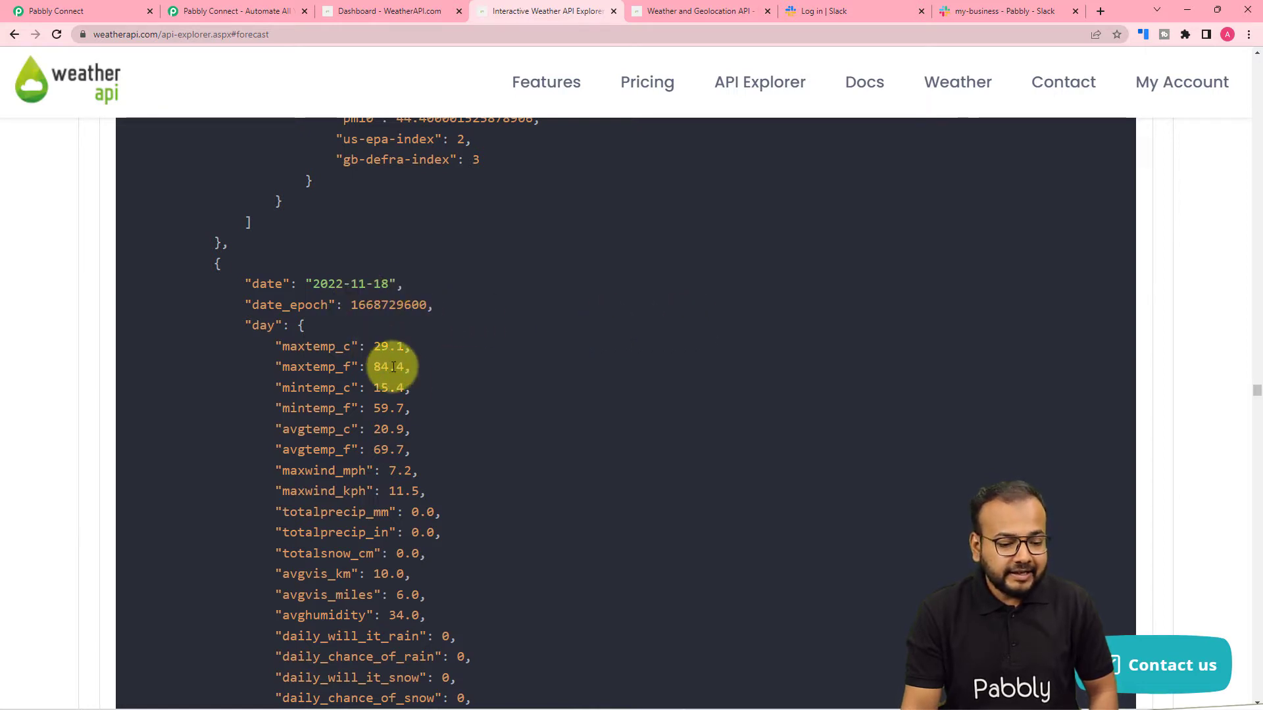
scroll(407, 383, "down", 2)
scroll(407, 383, "down", 1)
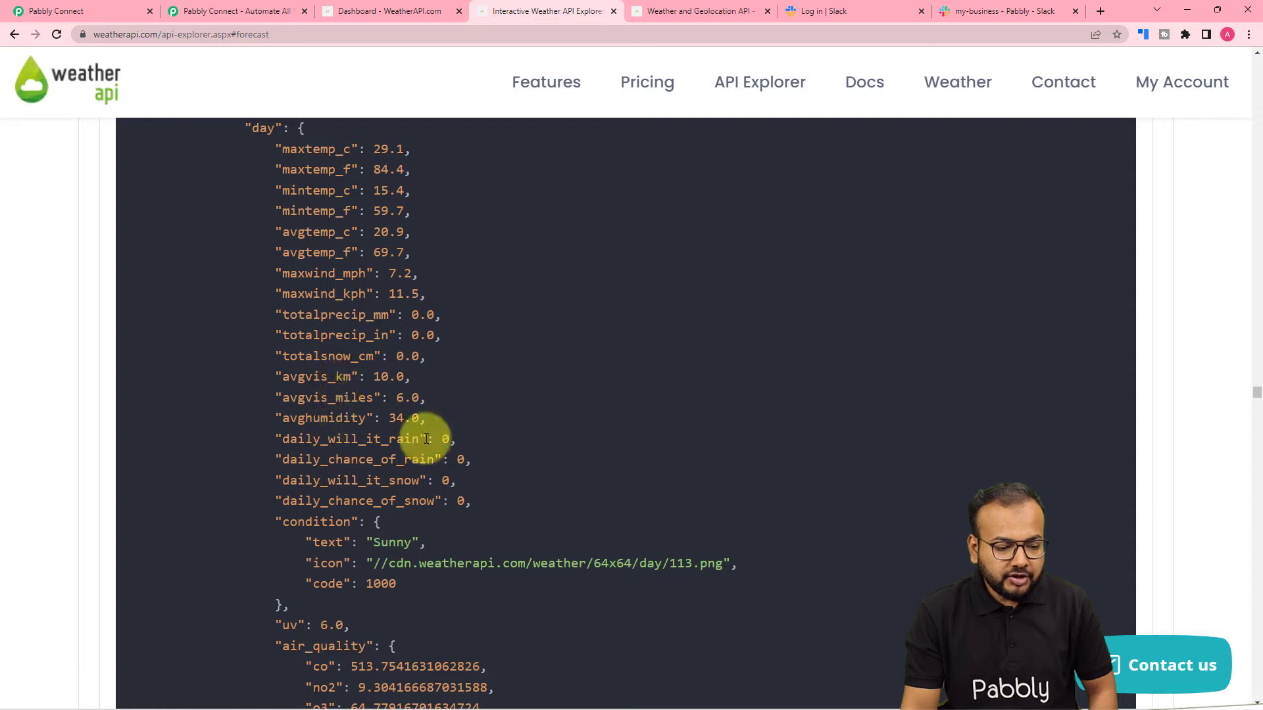
scroll(346, 404, "down", 2)
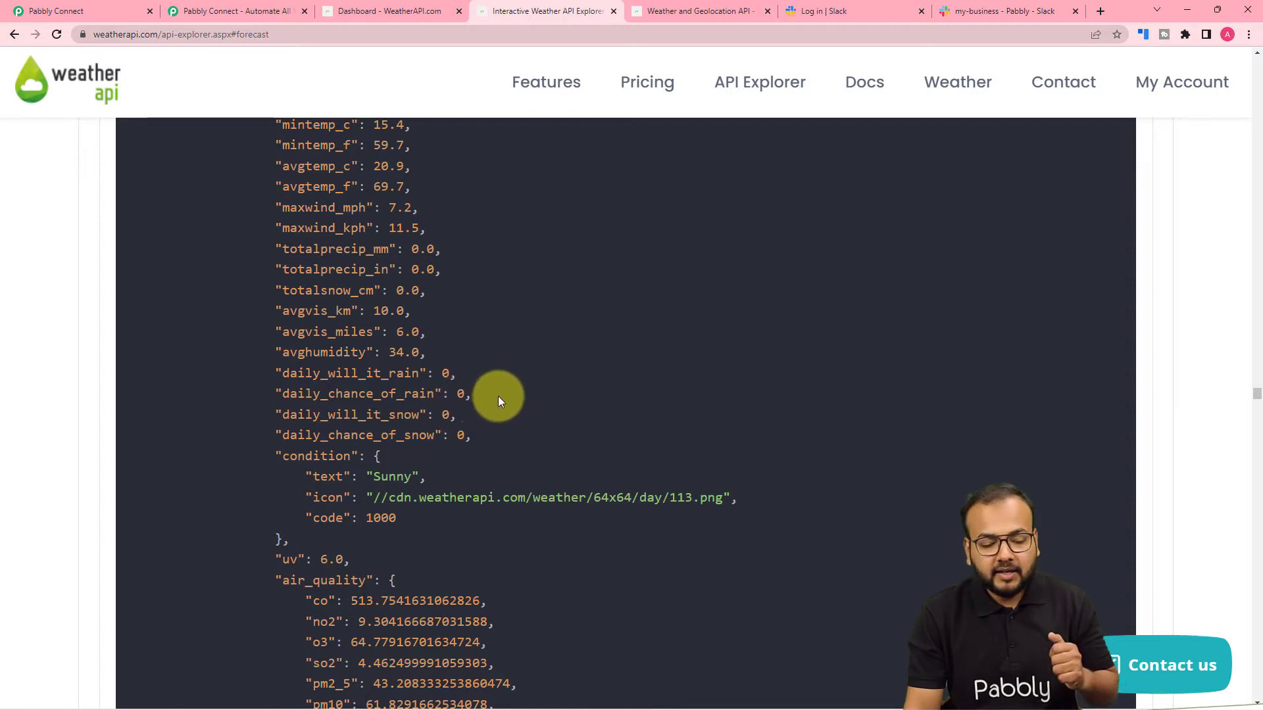
Copy the full forecast call URL generated for Bhopal in the WeatherAPI.com API Explorer
left_click(718, 9)
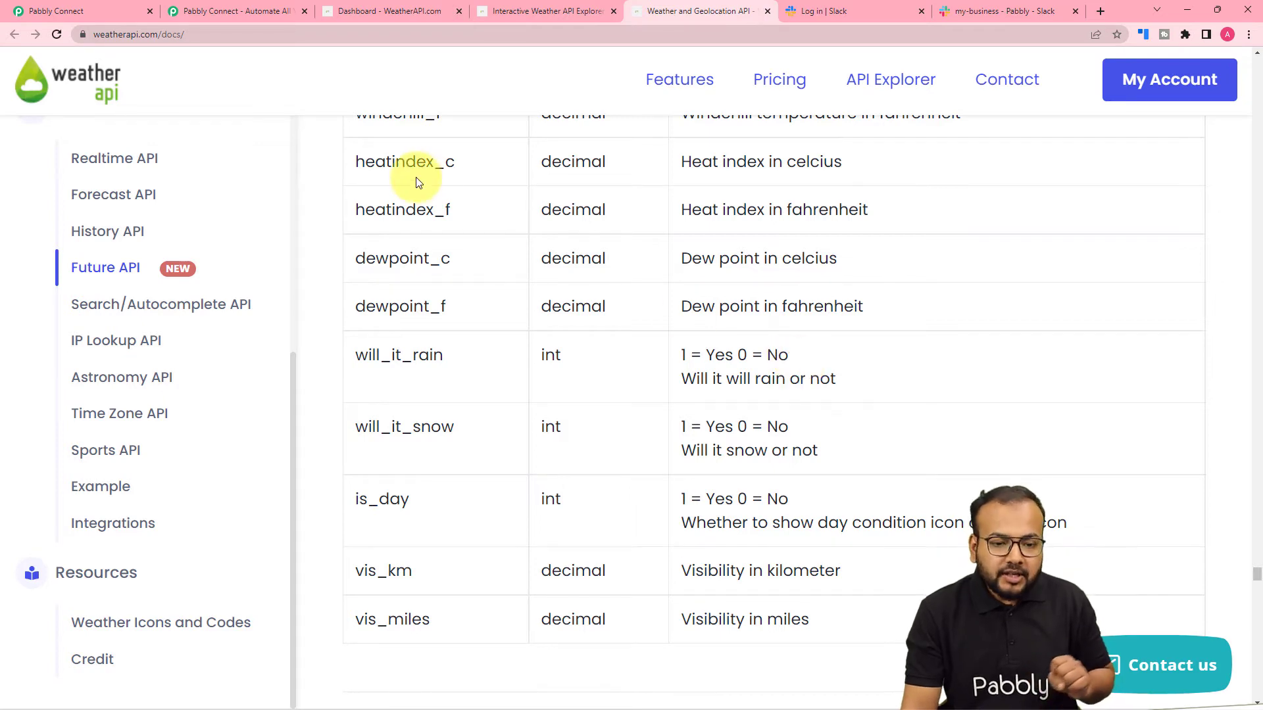
left_click(526, 11)
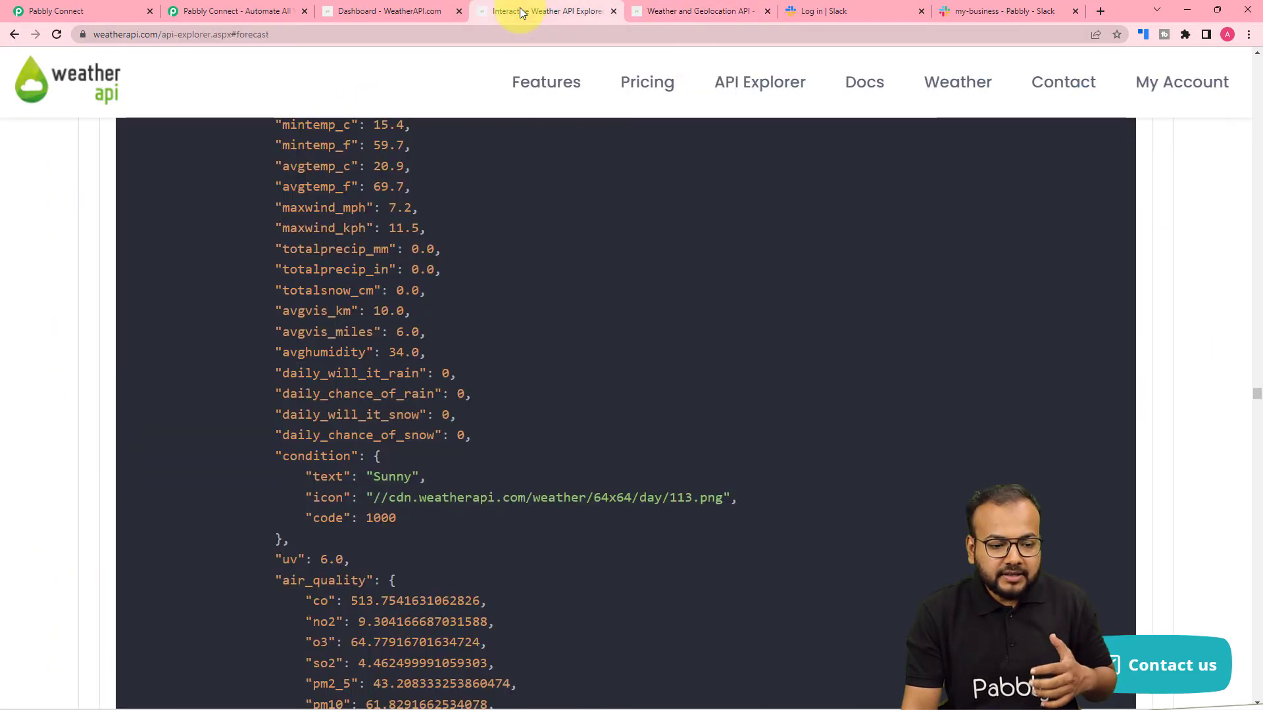
scroll(558, 261, "down", 15)
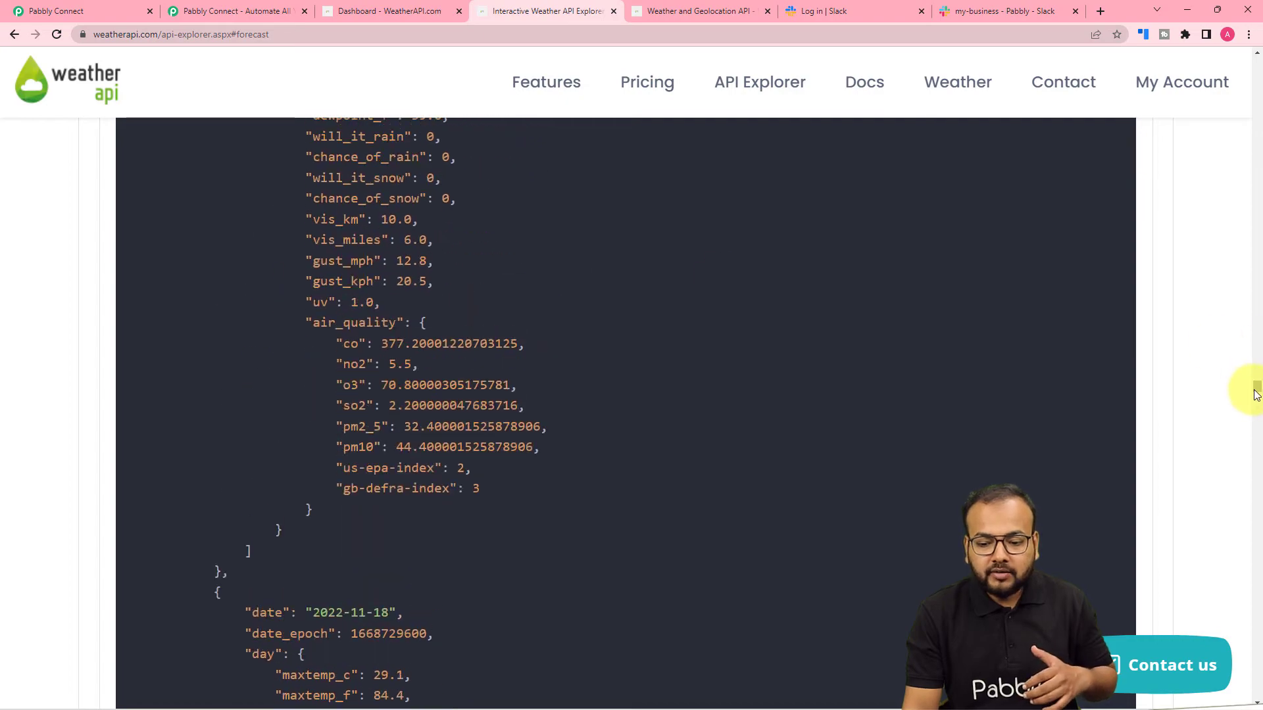
left_click_drag(1257, 395, 1256, 82)
scroll(901, 243, "up", 5)
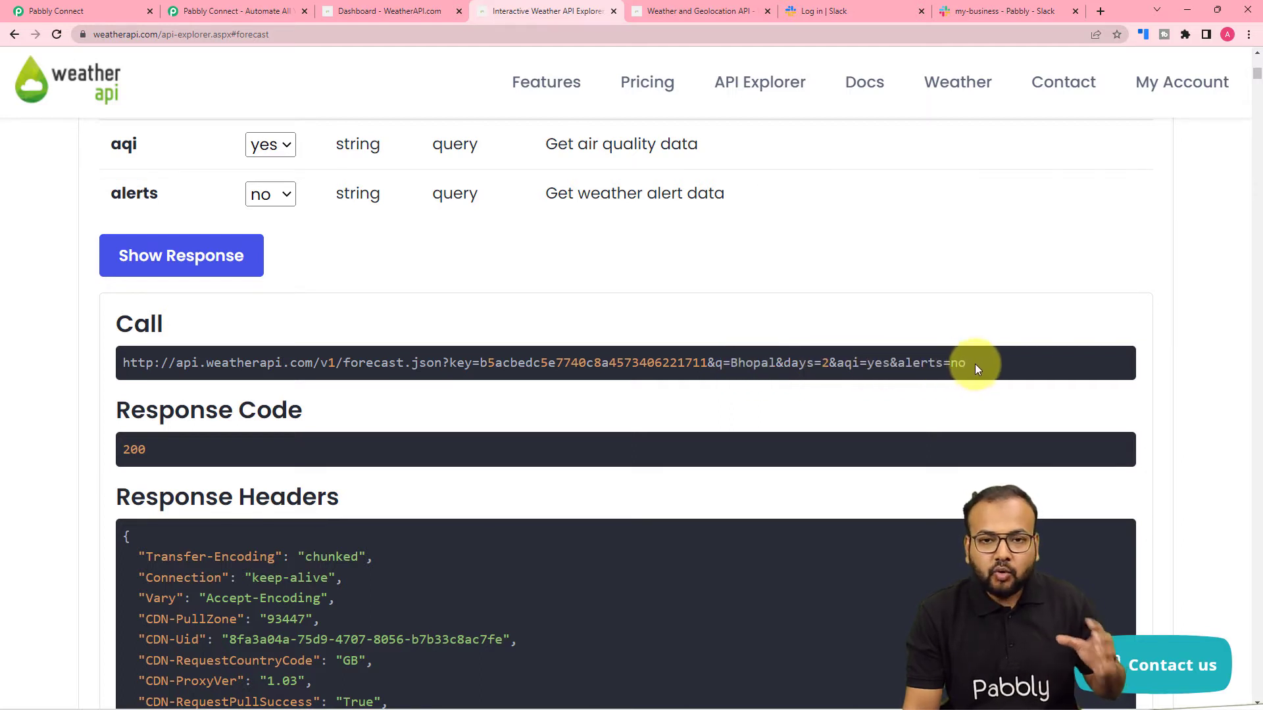
left_click(77, 12)
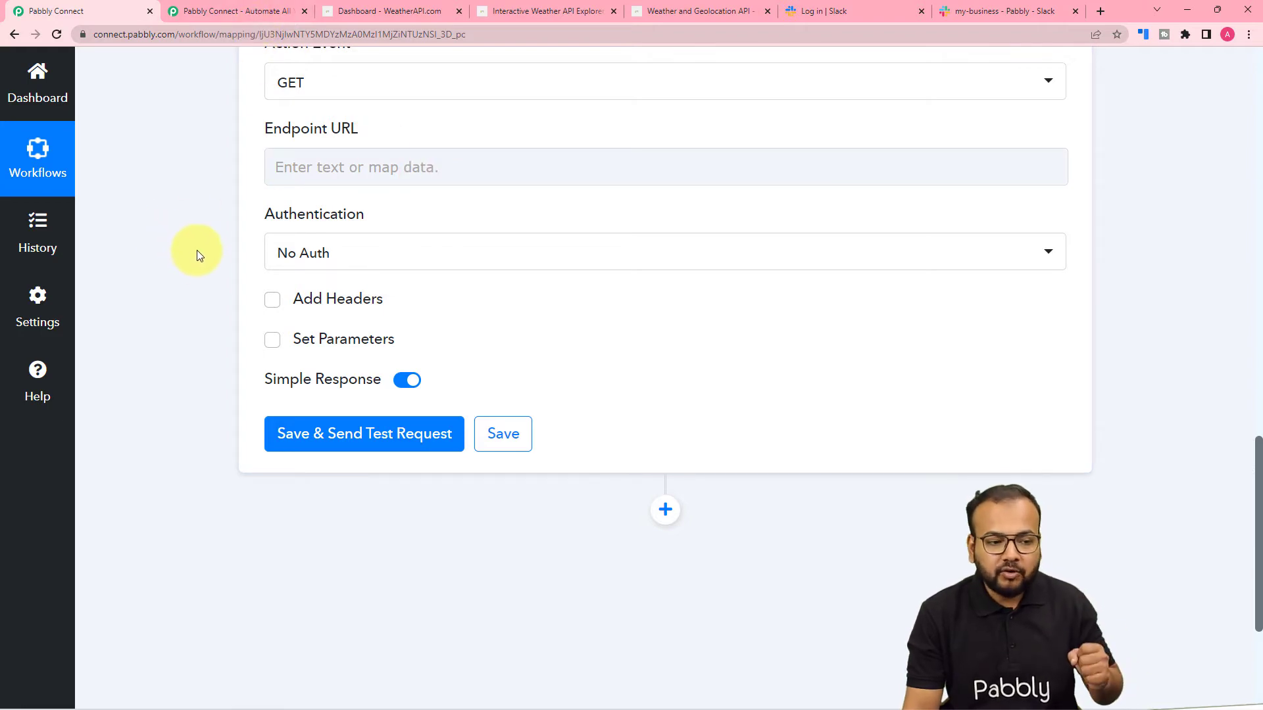
left_click(372, 10)
left_click(526, 11)
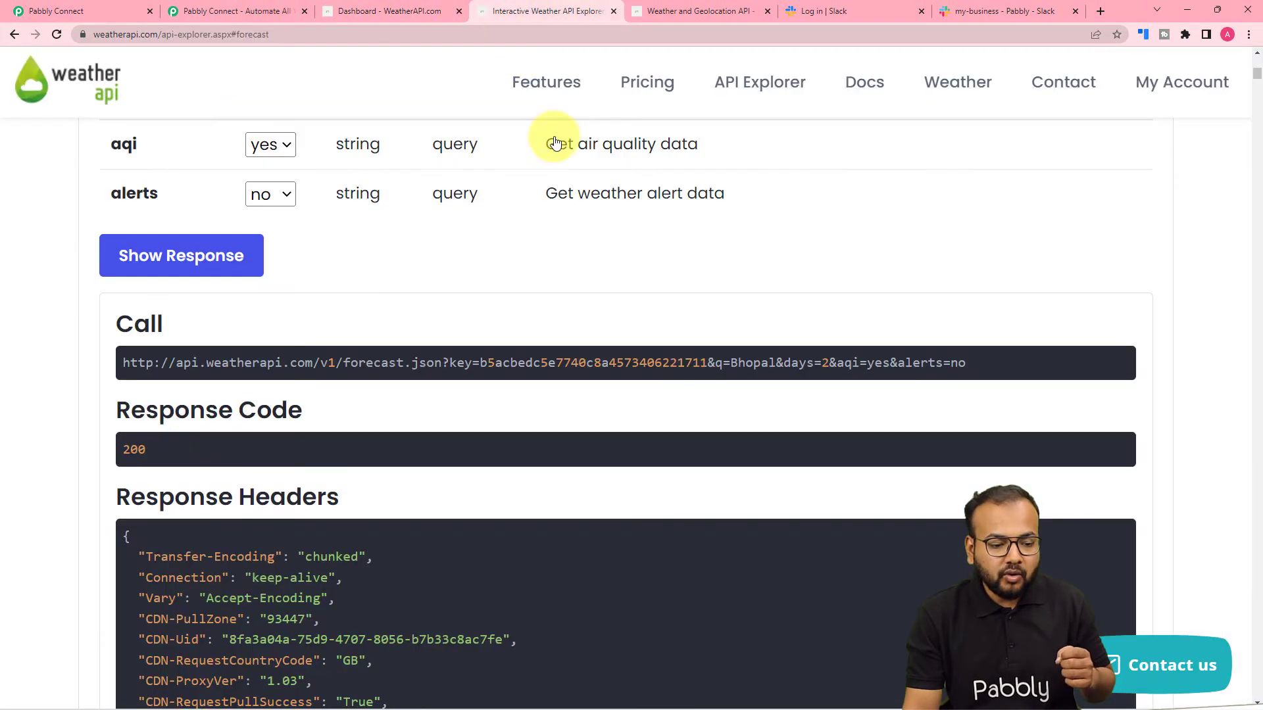
left_click_drag(965, 365, 125, 365)
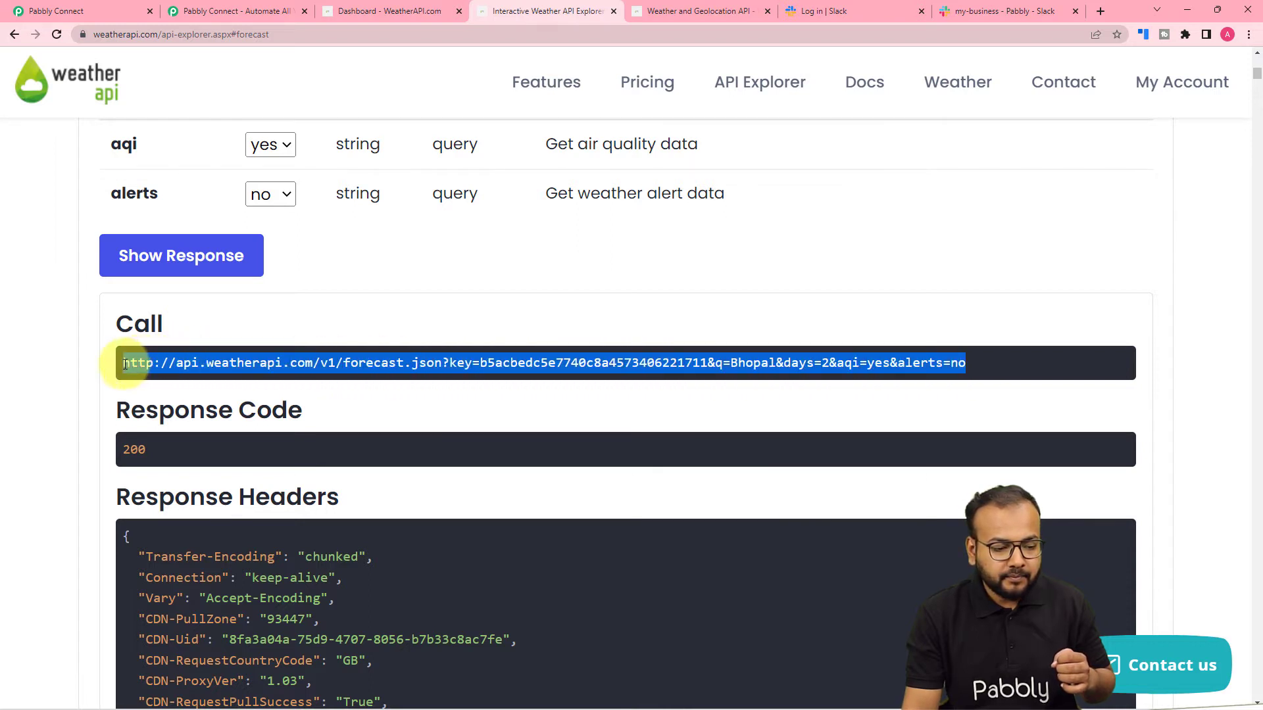
right_click(132, 366)
left_click(161, 381)
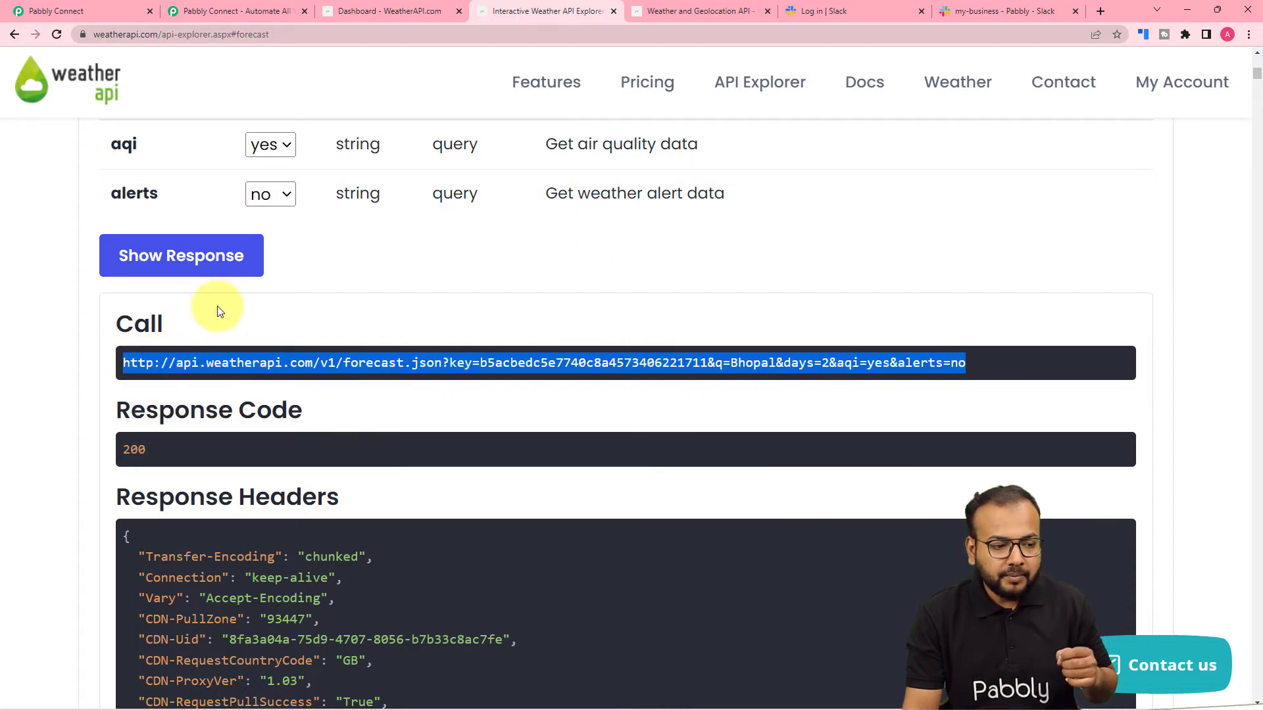
Switch to the Pabbly Connect workflow and paste the copied forecast URL with its API key as the GET request's Endpoint URL
left_click(101, 10)
left_click(353, 164)
right_click(350, 164)
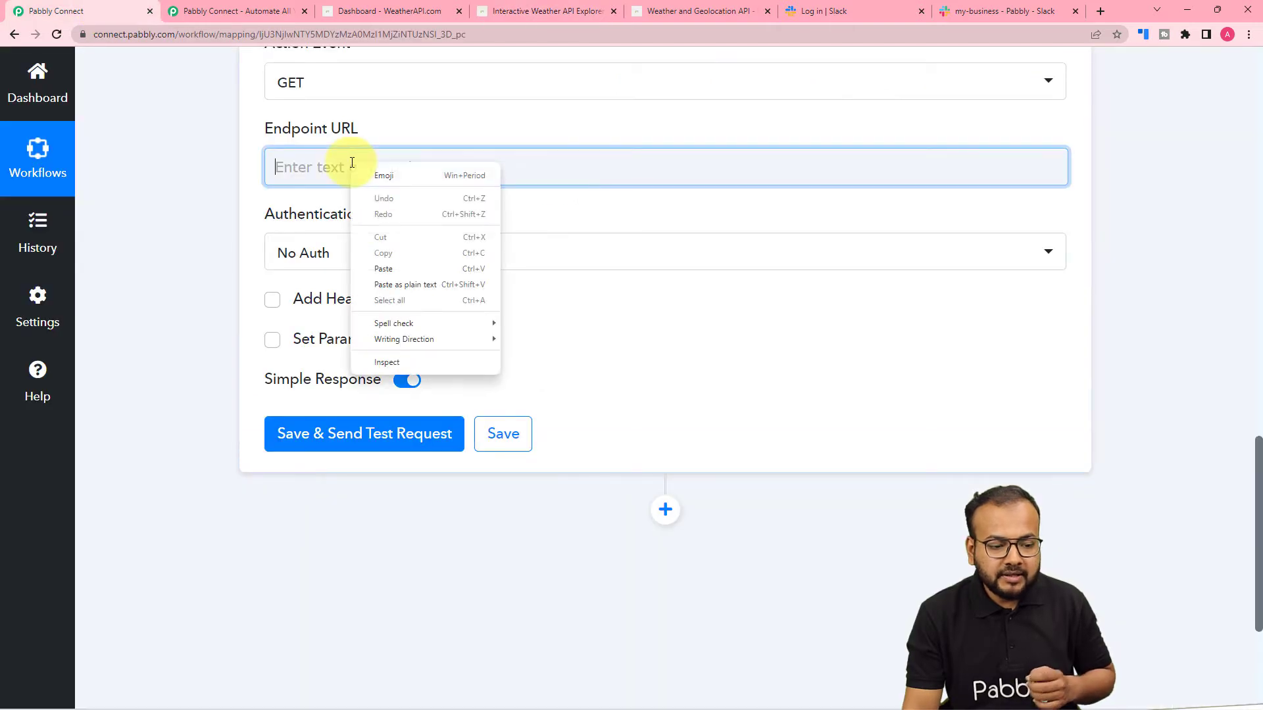
left_click(373, 270)
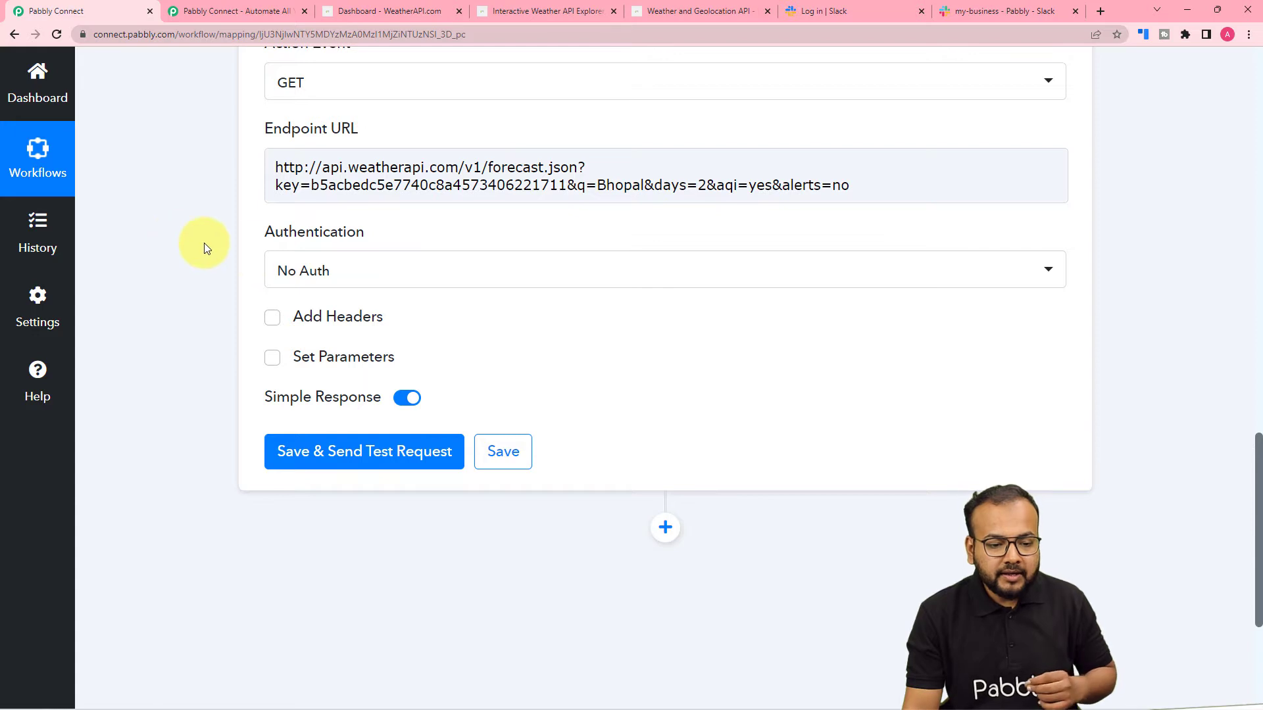
left_click(599, 200)
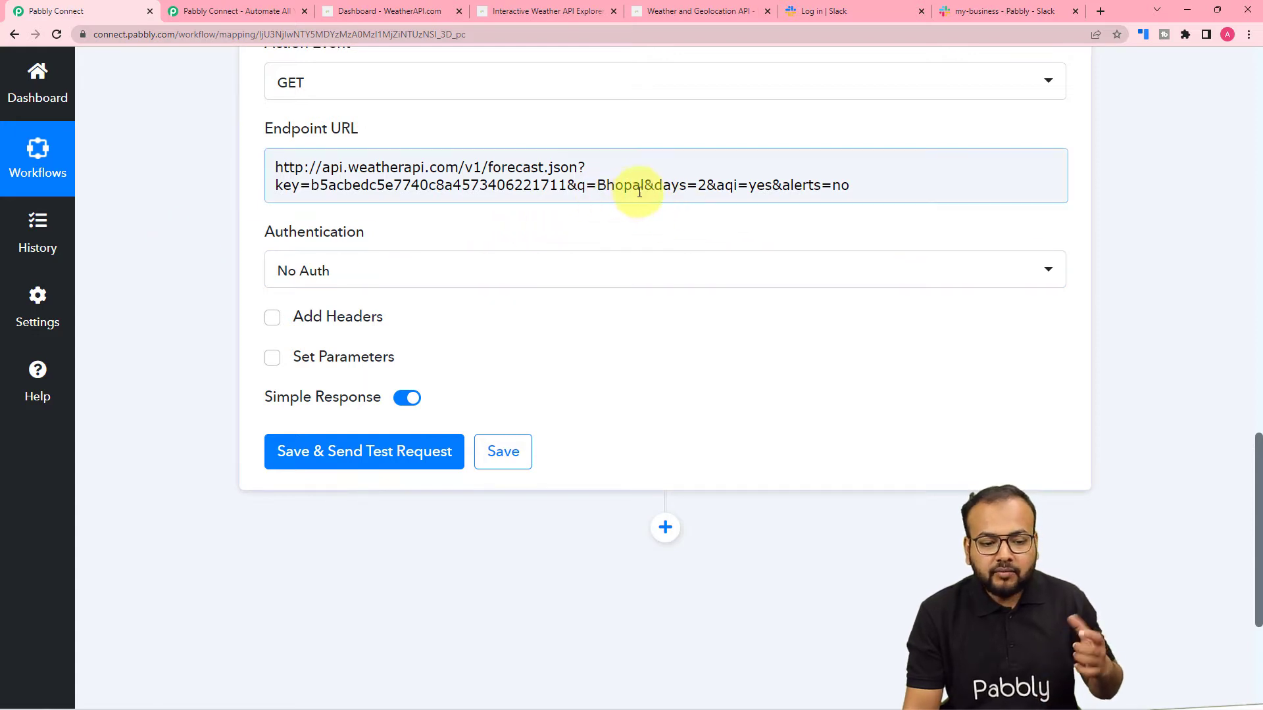
left_click(579, 228)
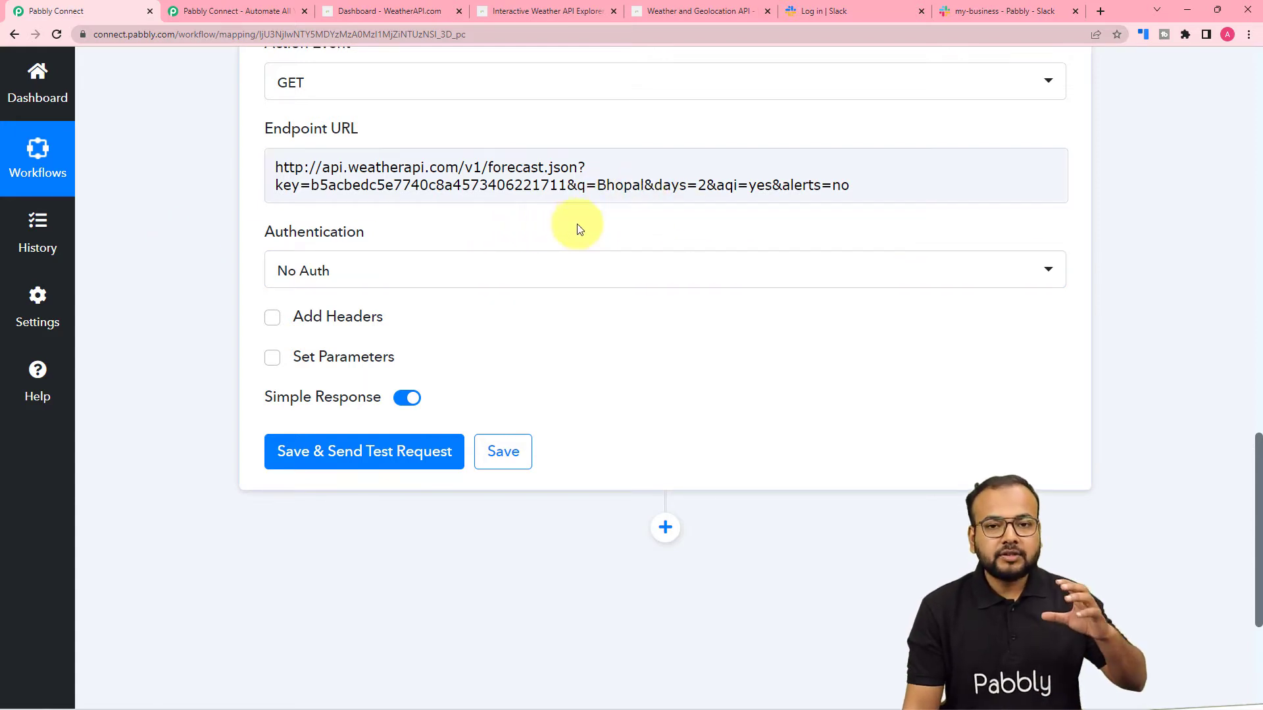
left_click(627, 190)
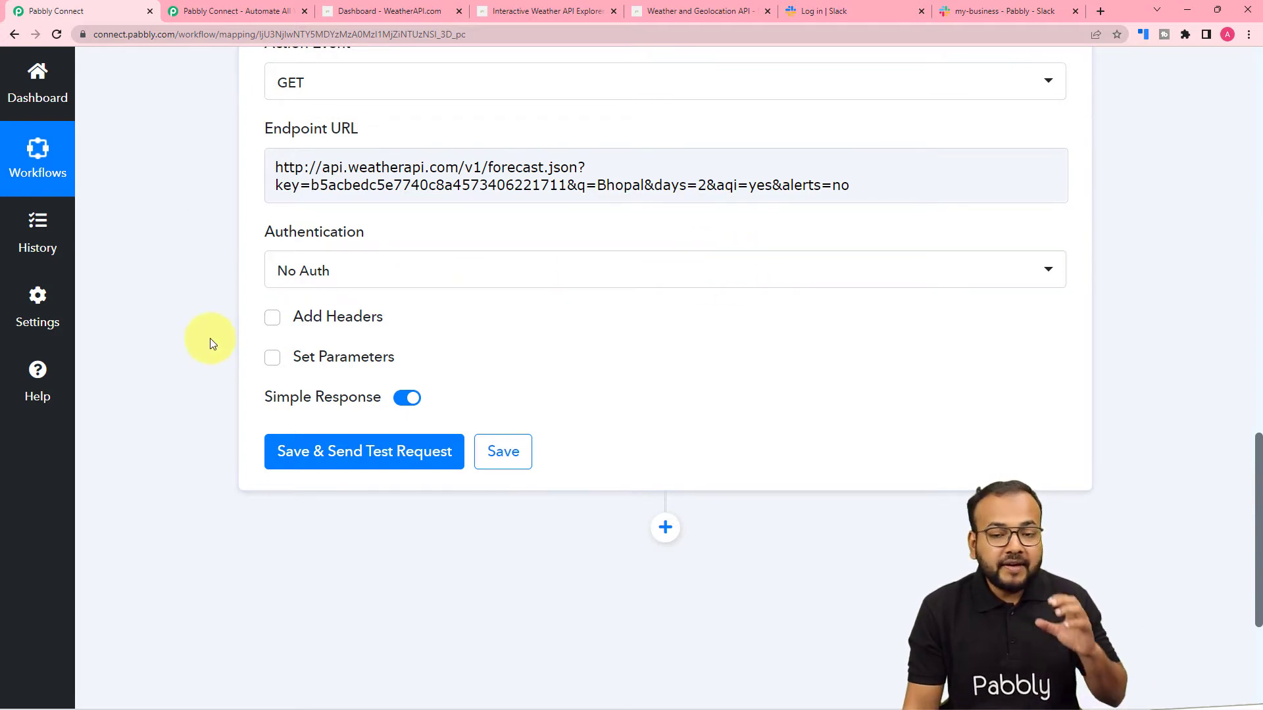
Turn off Simple Response for the GET request, then save it and send a test request
scroll(210, 340, "down", 2)
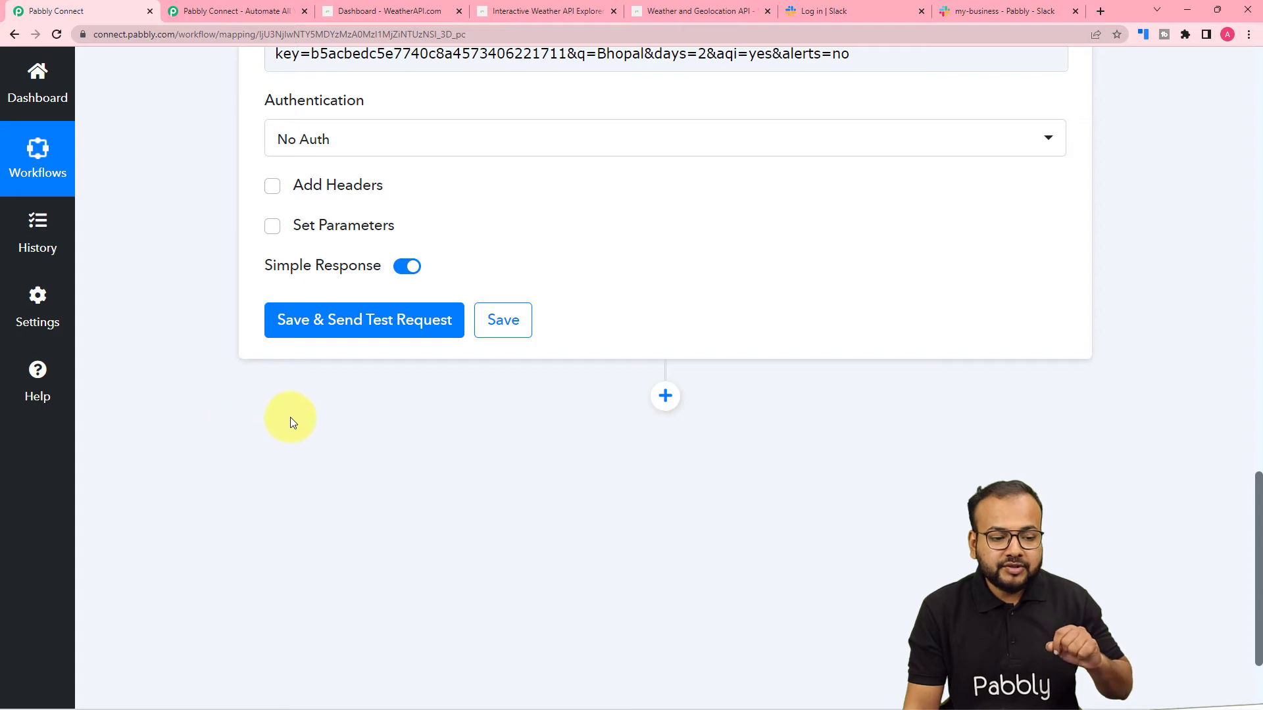
mouse_move(365, 270)
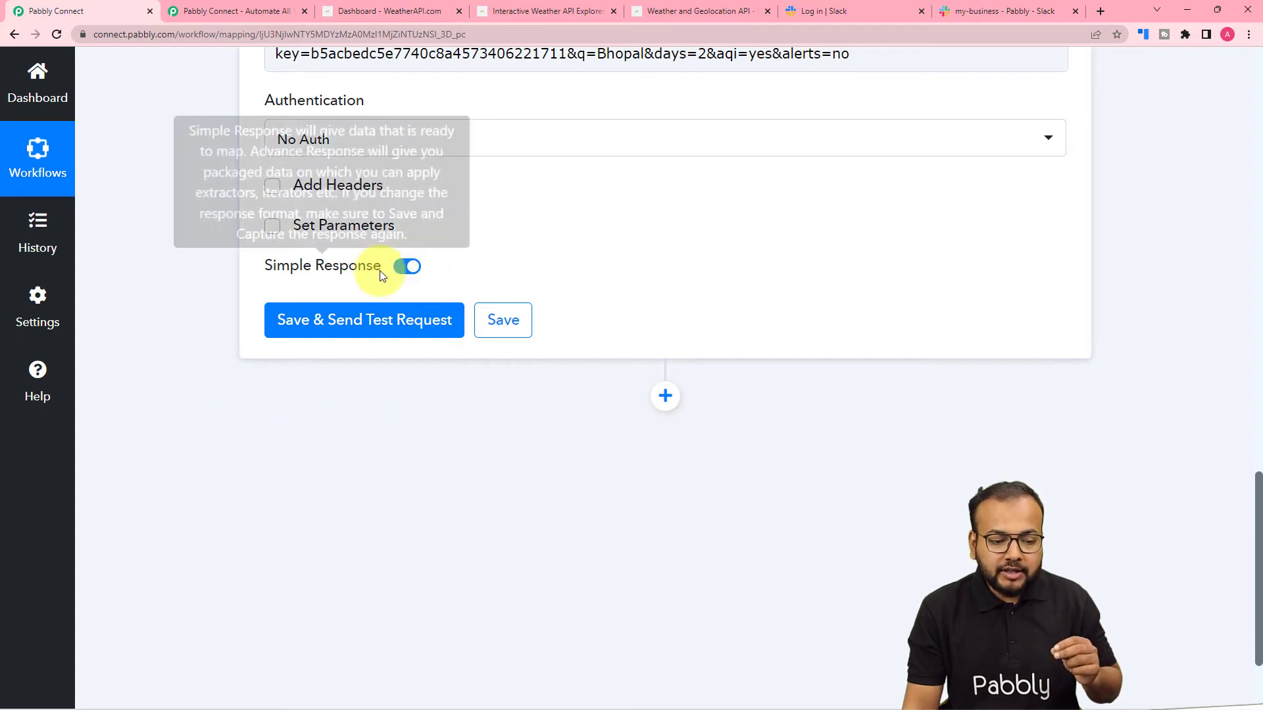
left_click(404, 268)
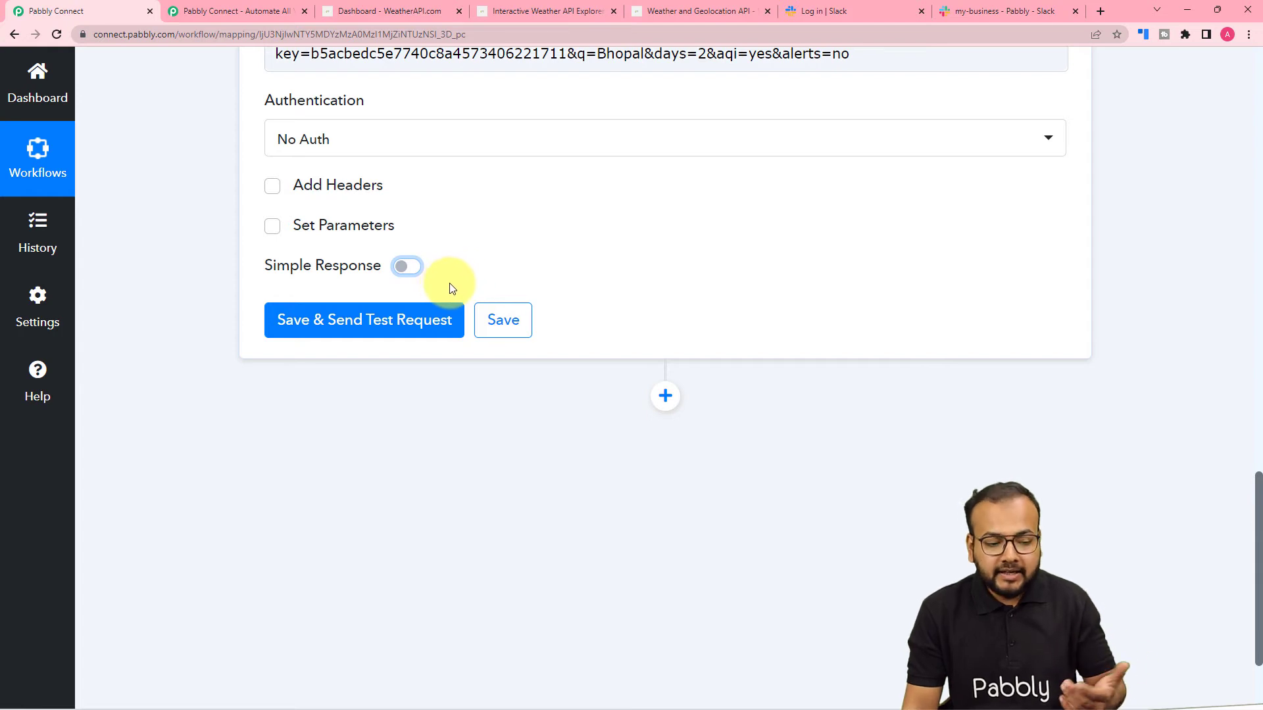
left_click(336, 321)
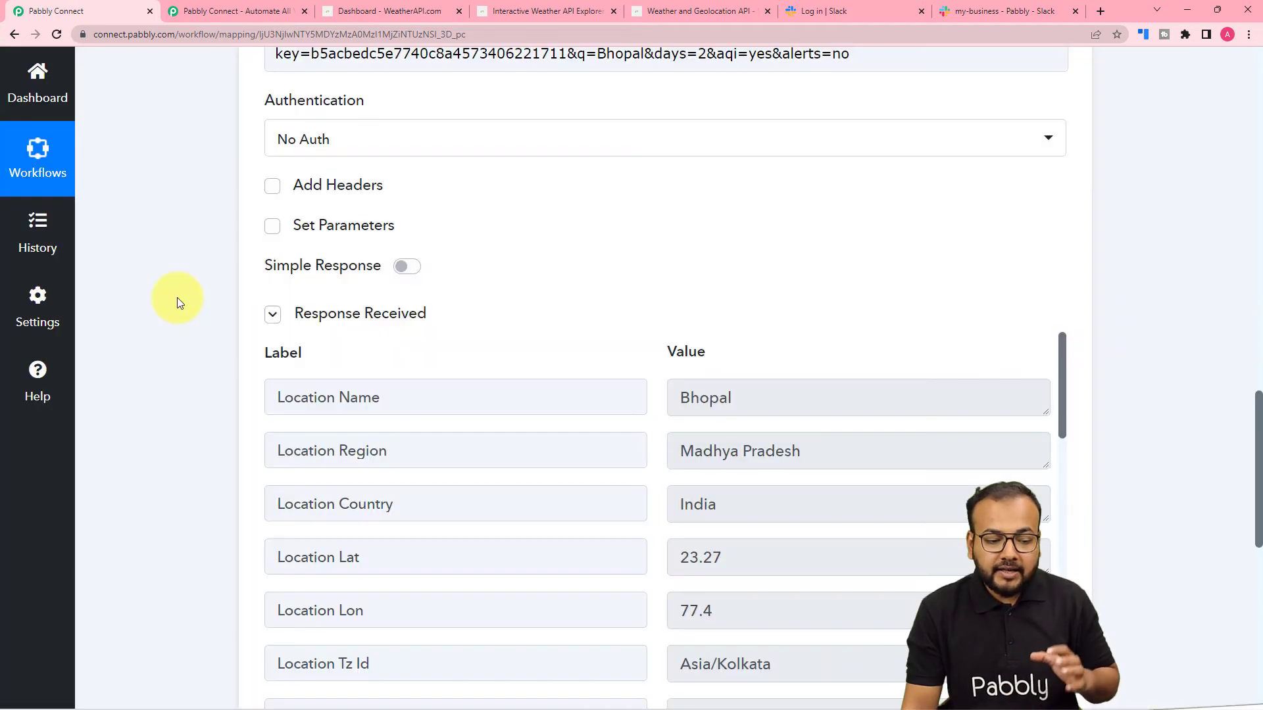
Examine the location, current weather and air quality fields in the received response
scroll(177, 298, "down", 3)
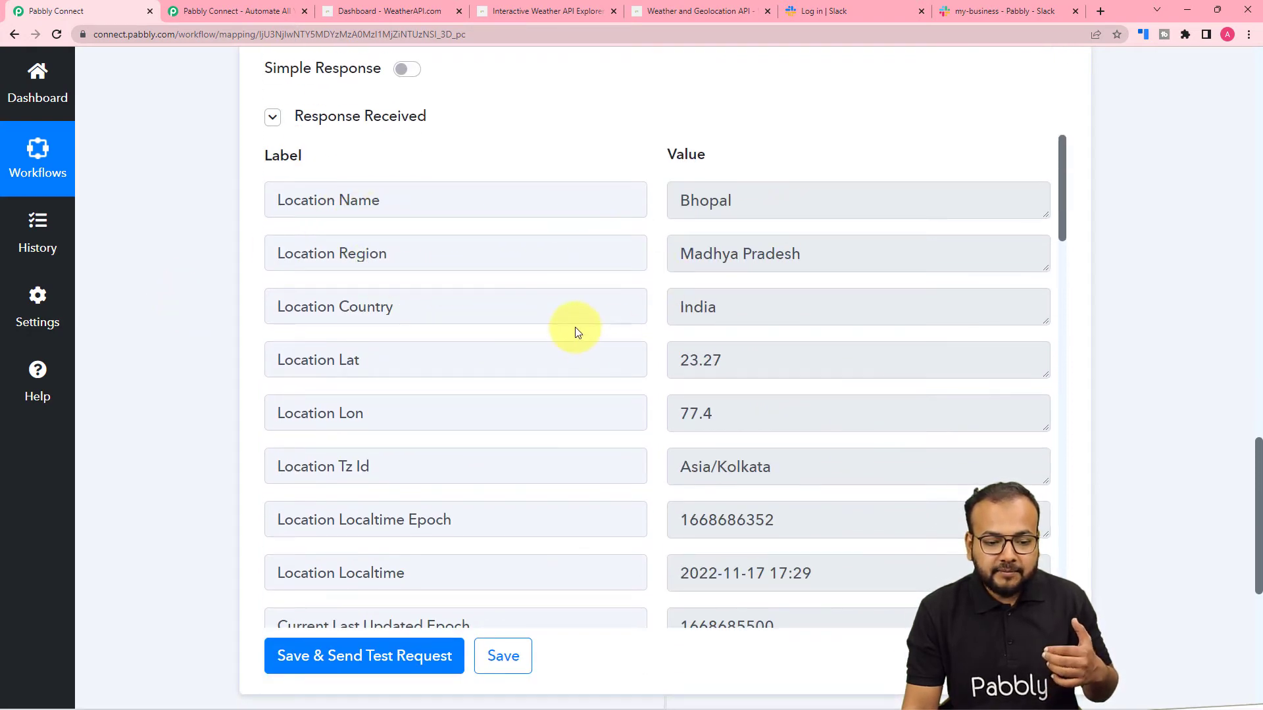
scroll(575, 329, "down", 6)
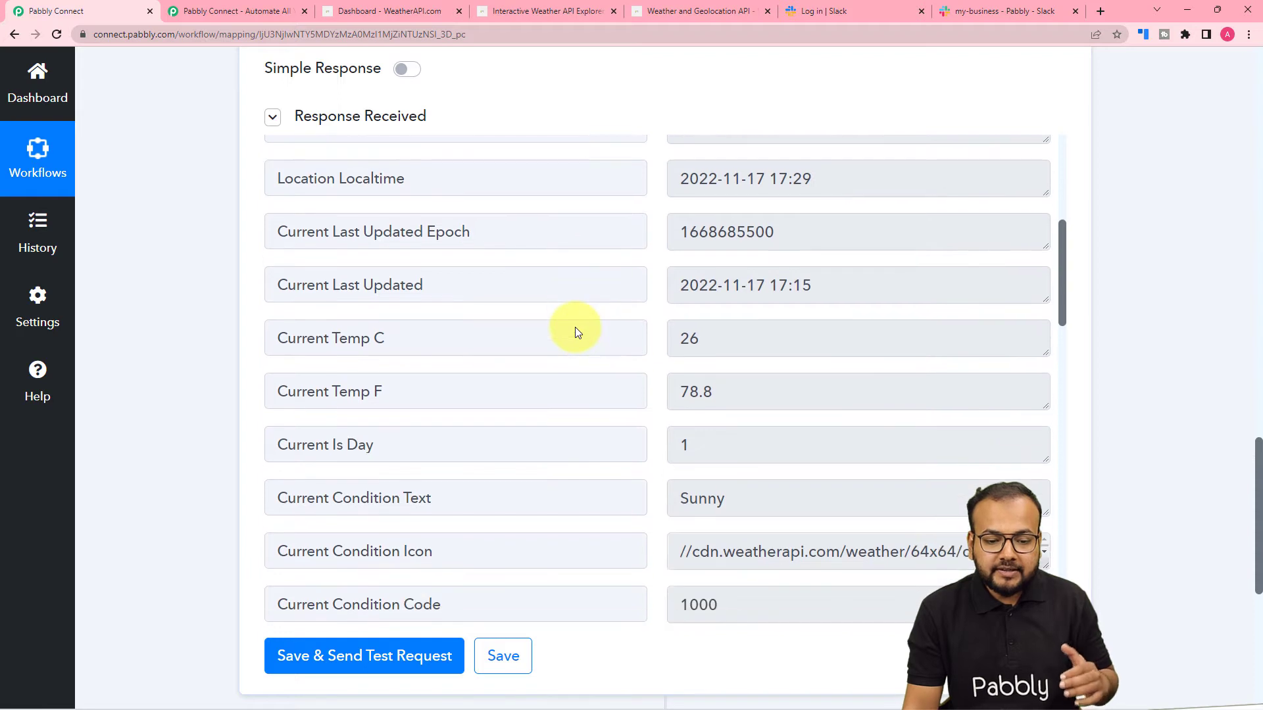
scroll(575, 327, "up", 3)
scroll(576, 328, "down", 1)
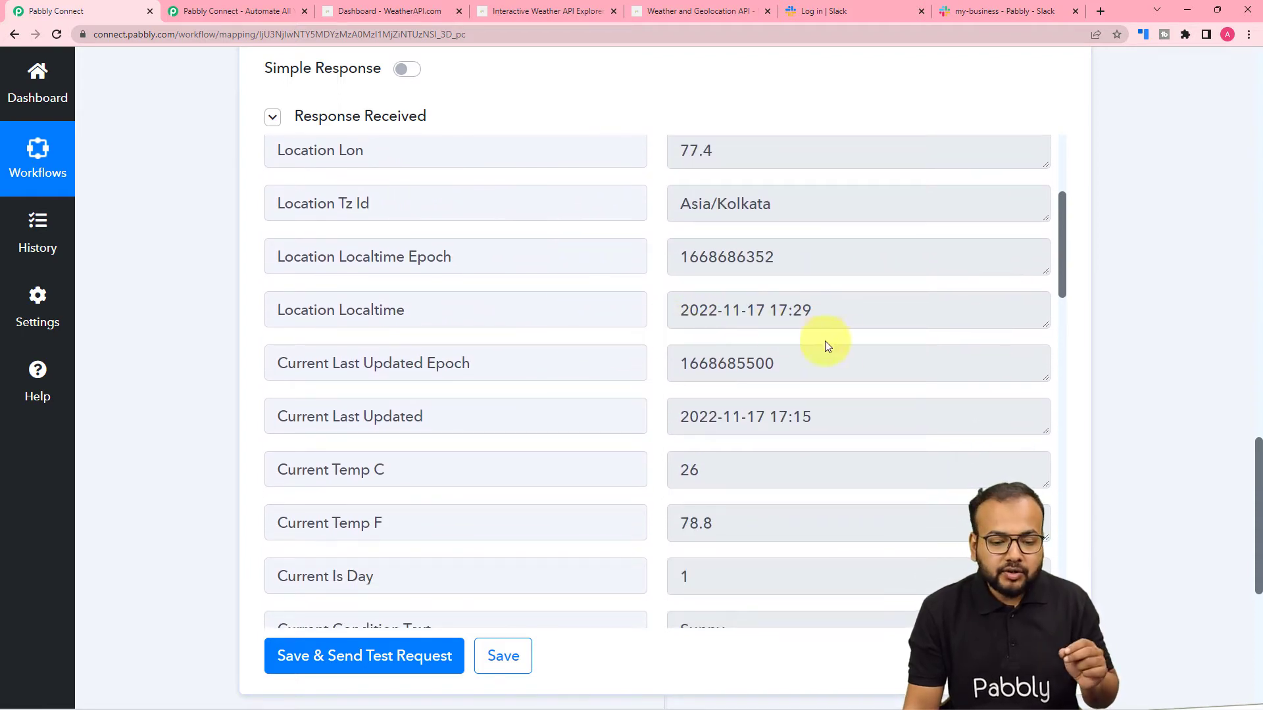
scroll(868, 346, "down", 17)
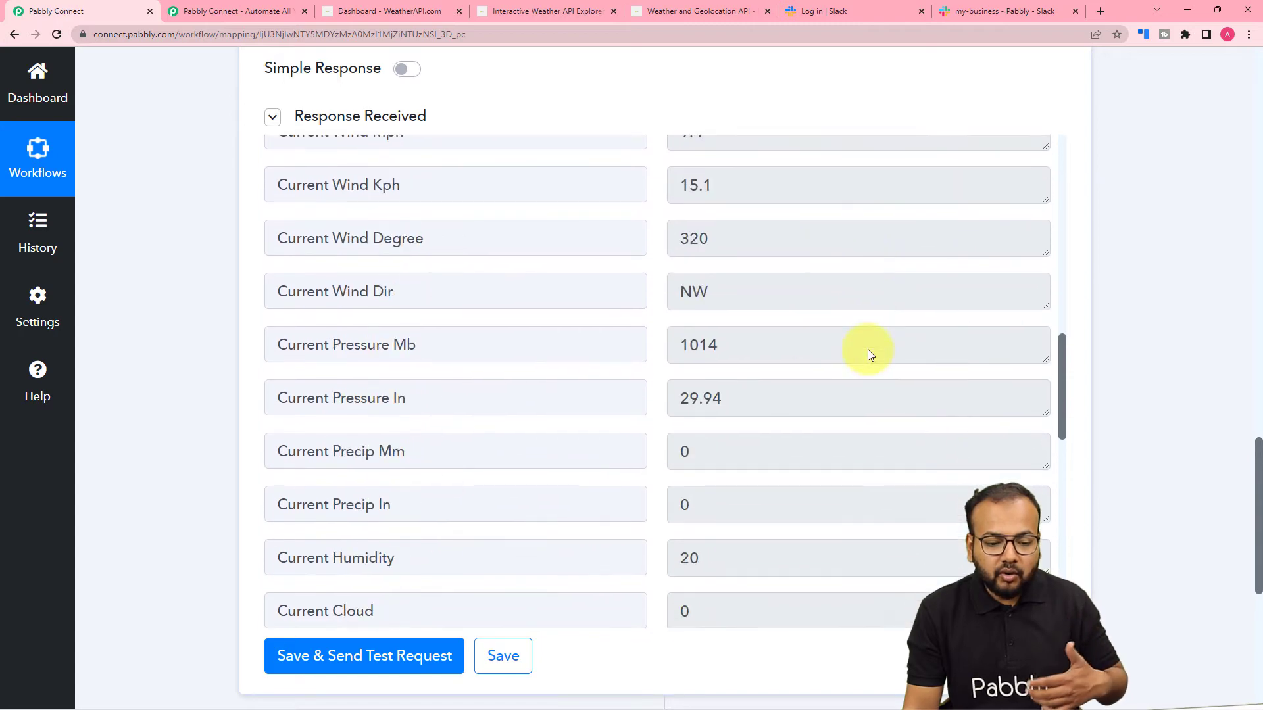
scroll(868, 355, "down", 6)
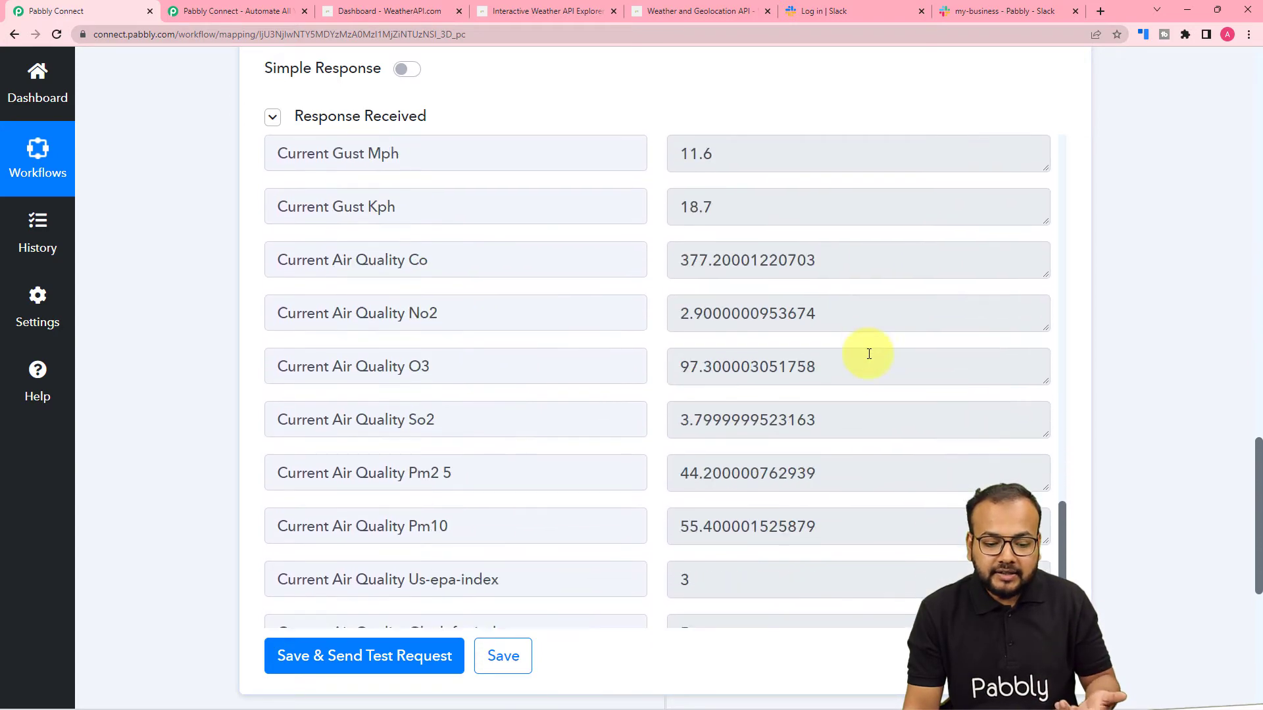
scroll(983, 475, "down", 3)
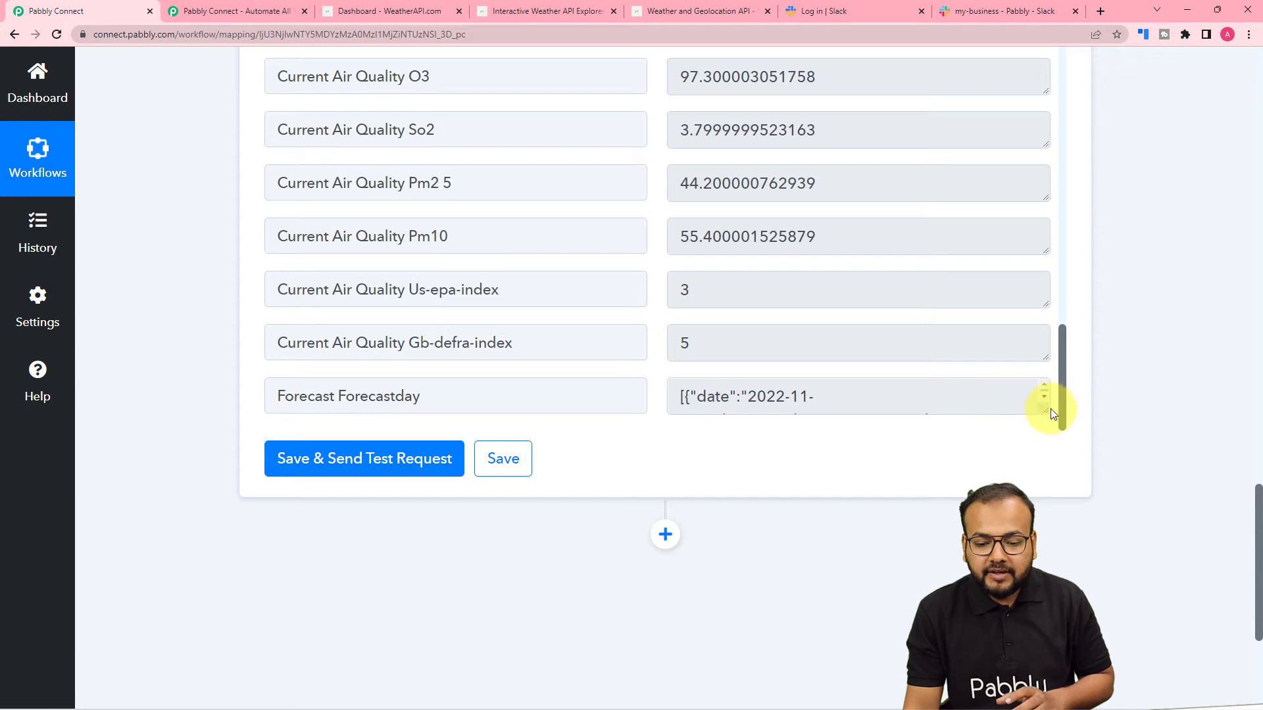
Enlarge the Forecast Forecastday value box and read through its packaged forecast data
left_click_drag(1042, 408, 1048, 497)
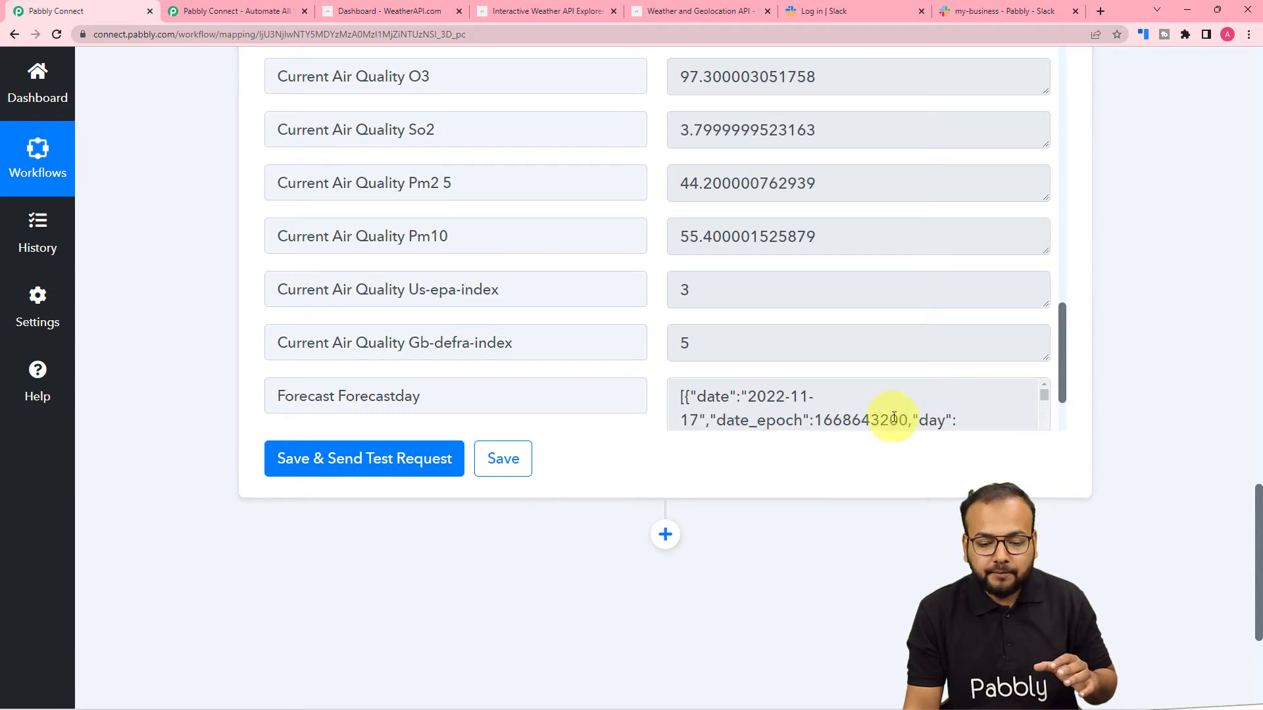
scroll(893, 418, "down", 5)
left_click_drag(1063, 345, 1046, 480)
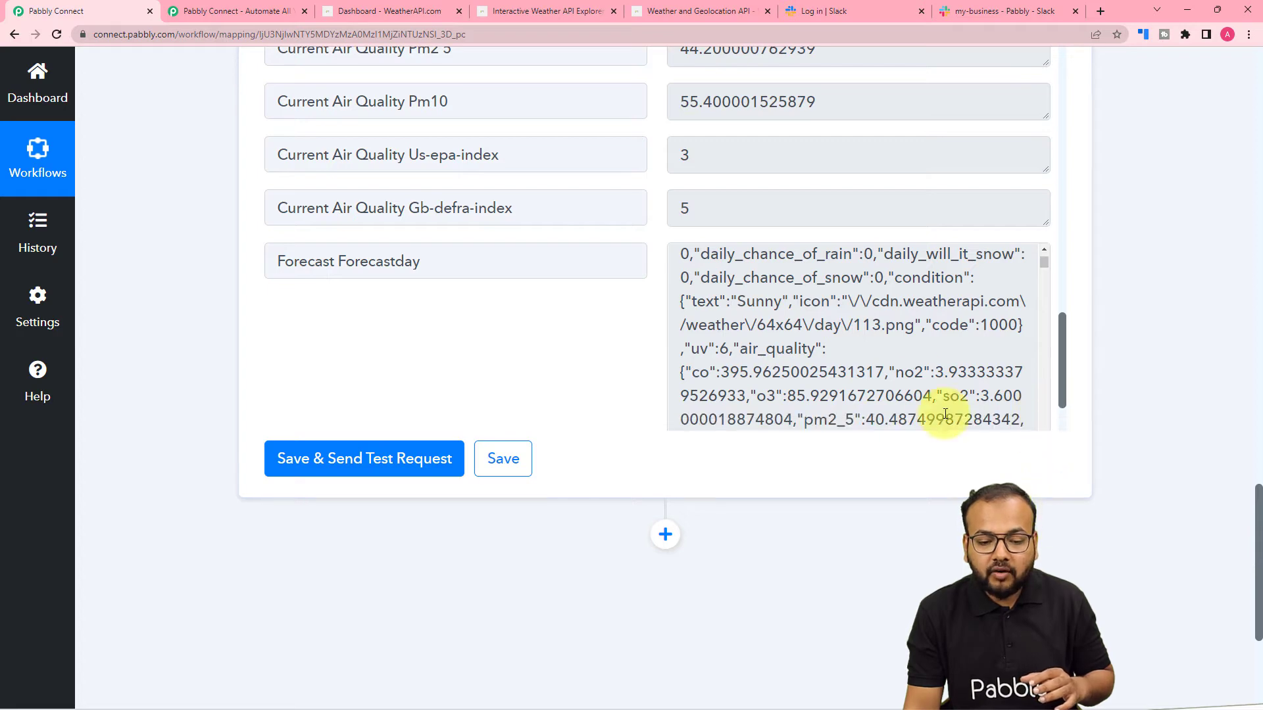
scroll(855, 300, "down", 5)
scroll(864, 299, "down", 7)
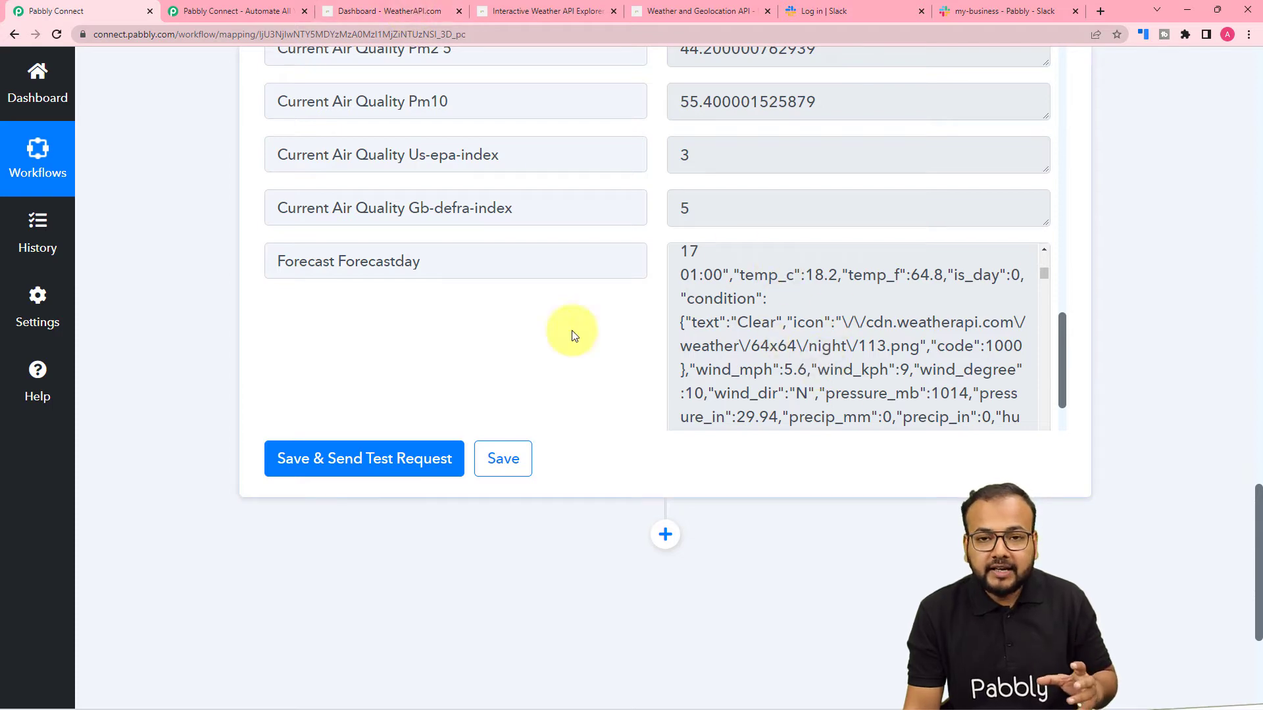
Check the Simple Response setting's description against the hourly entries in the Forecast Forecastday value
scroll(181, 263, "up", 9)
scroll(133, 227, "up", 4)
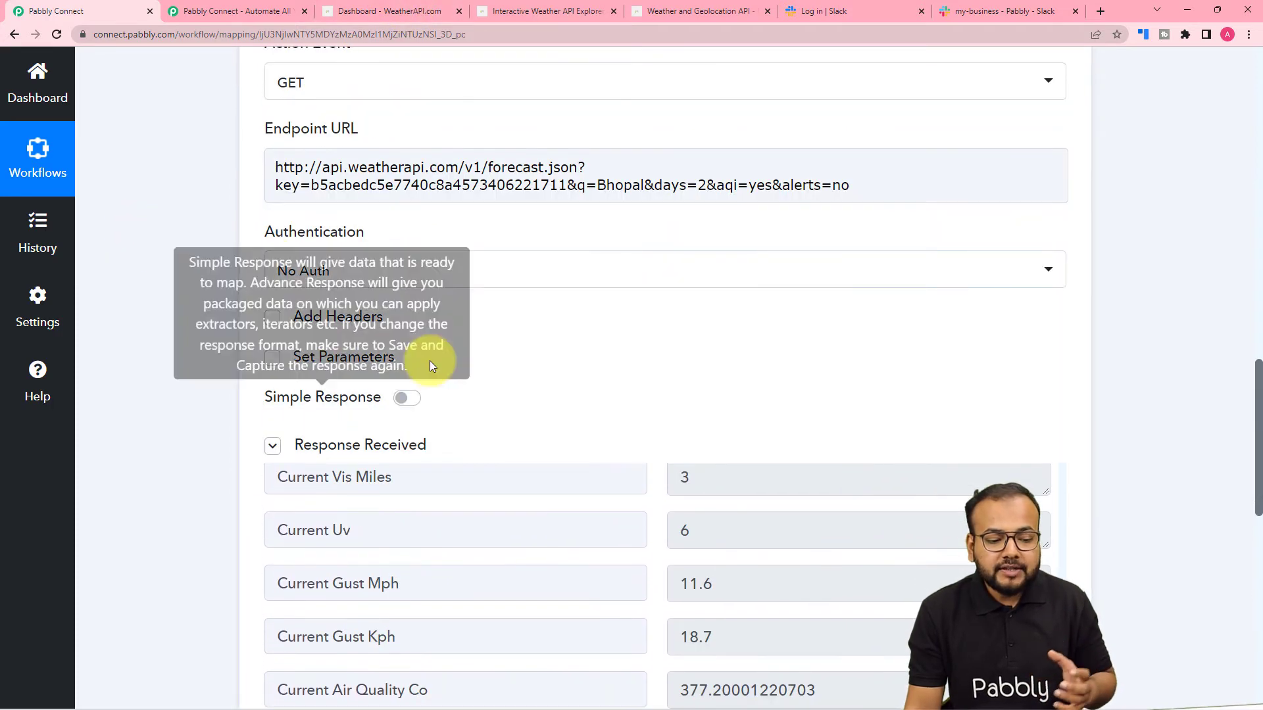
mouse_move(341, 452)
scroll(197, 474, "down", 12)
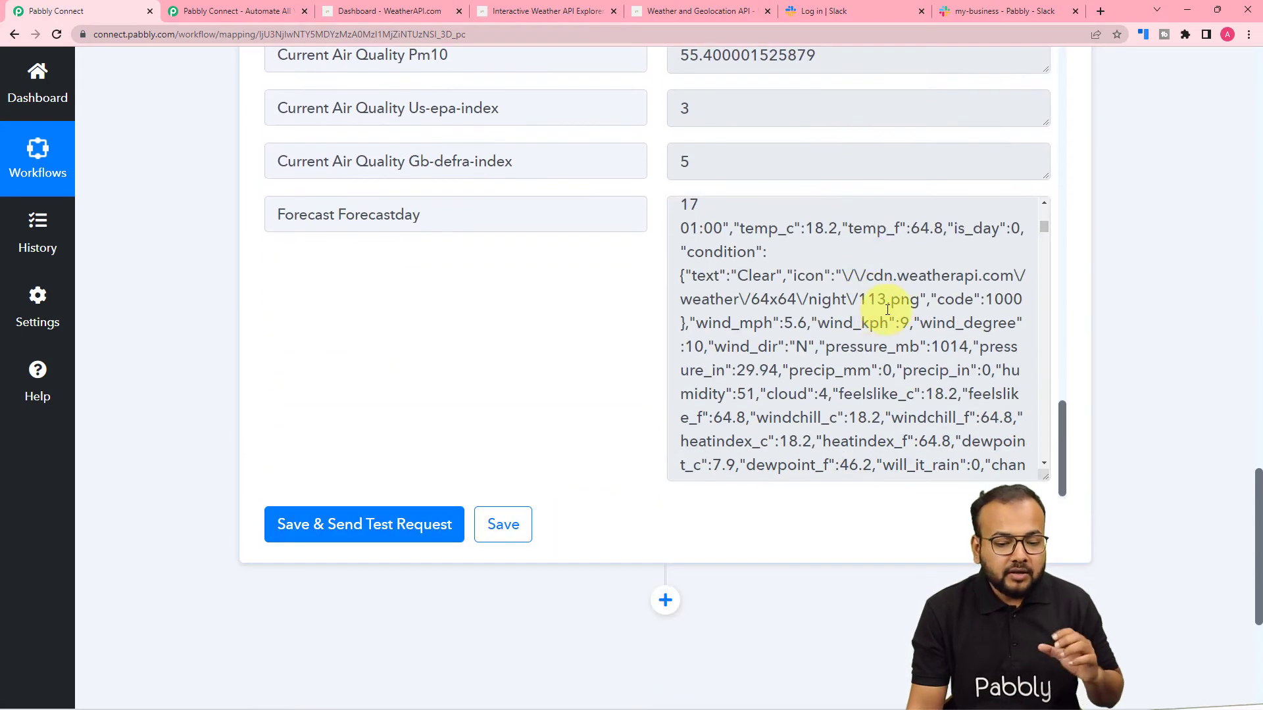
scroll(869, 323, "down", 4)
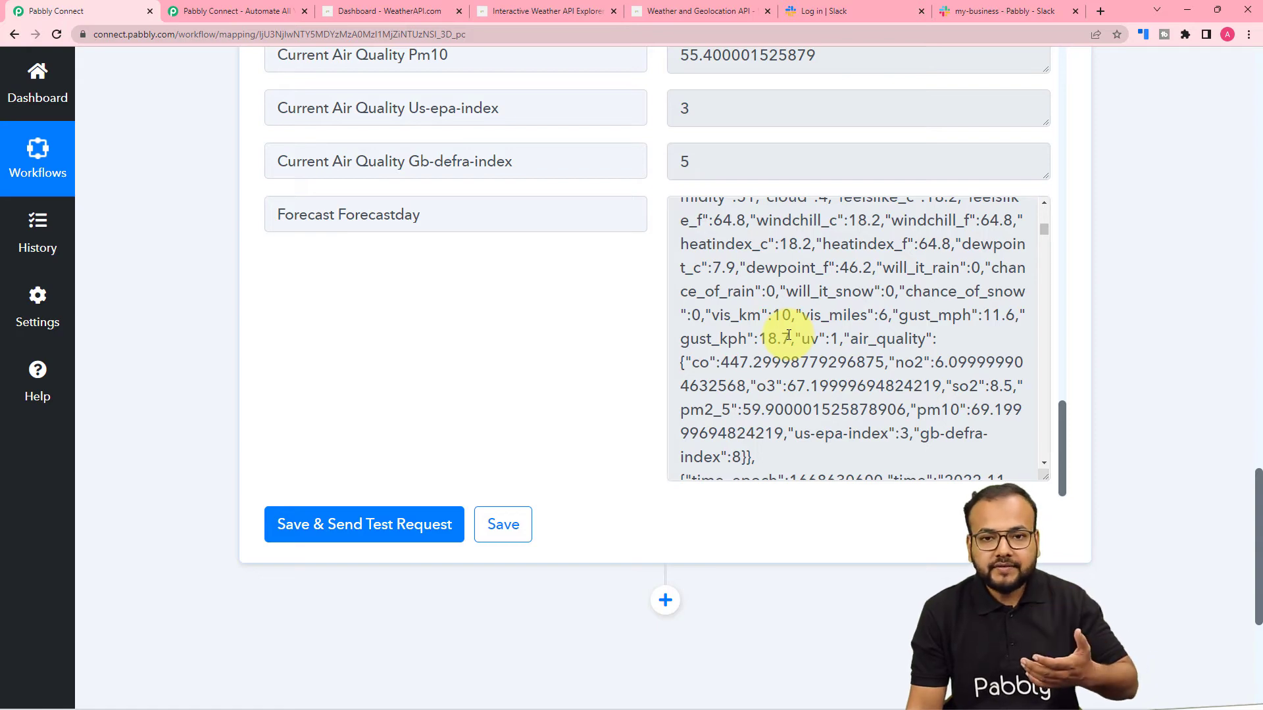
scroll(788, 336, "down", 2)
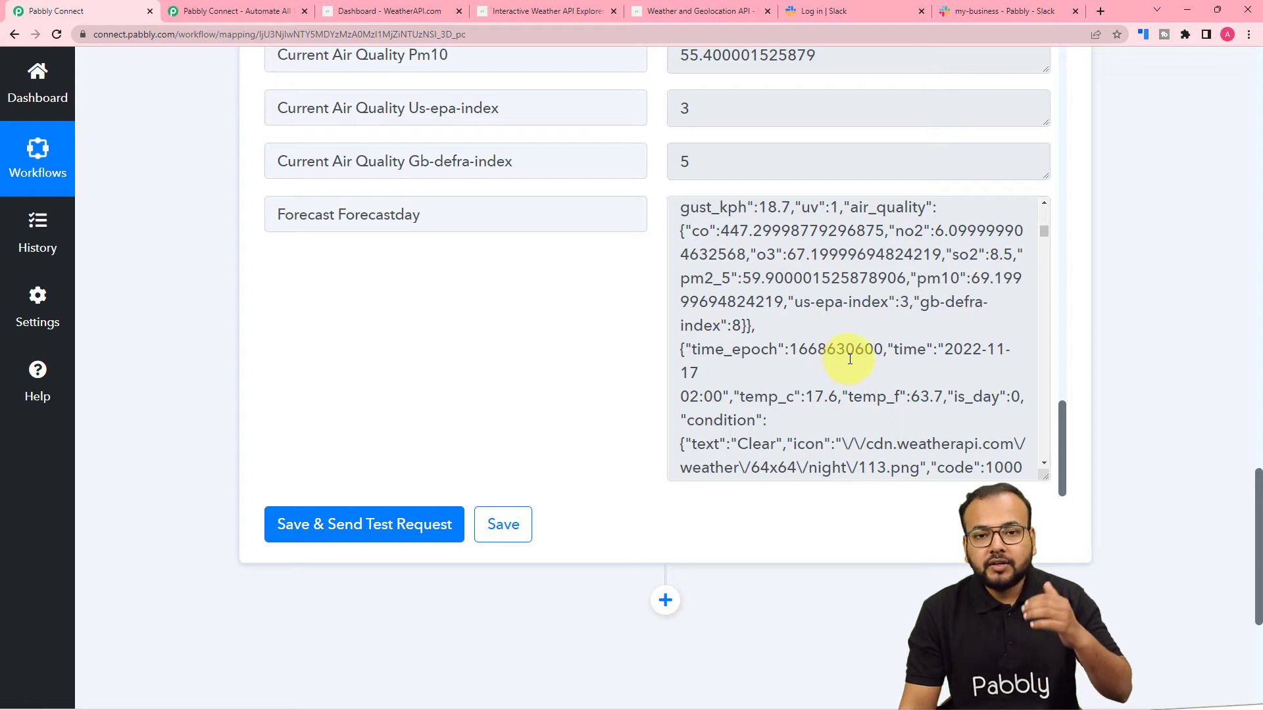
Add a new action step after the API GET request in the workflow
scroll(554, 360, "down", 1)
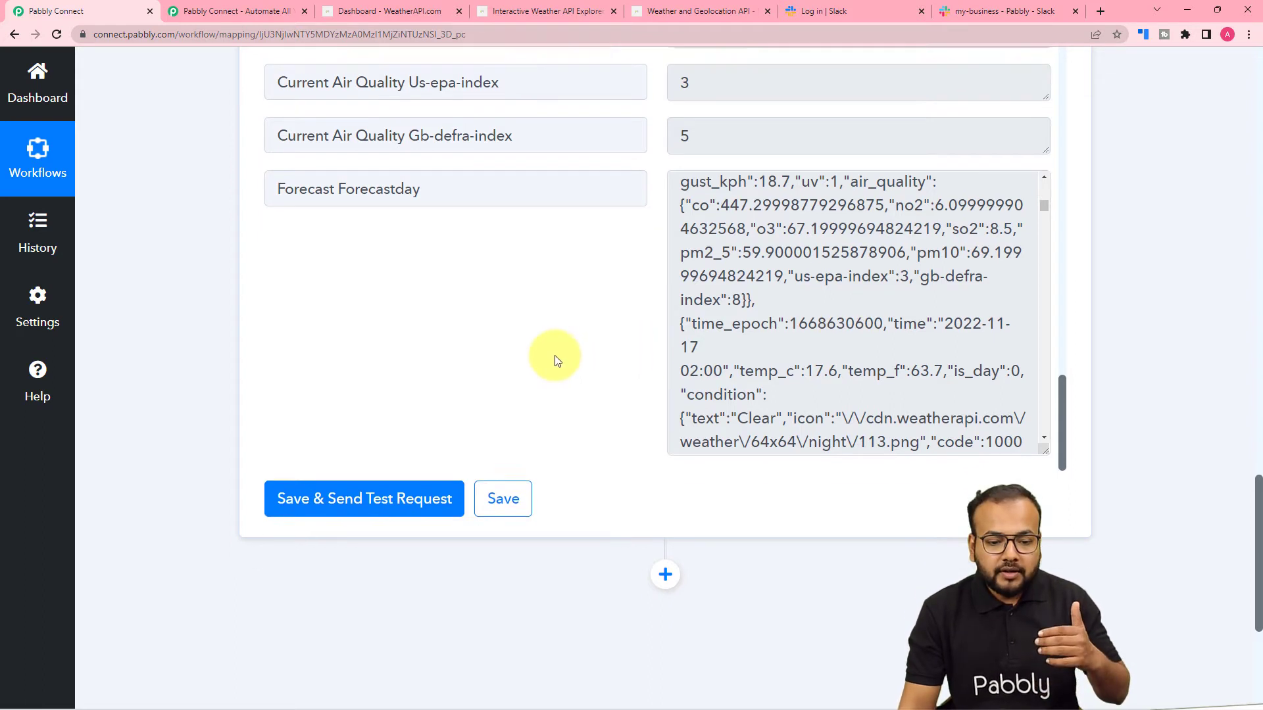
scroll(554, 361, "down", 1)
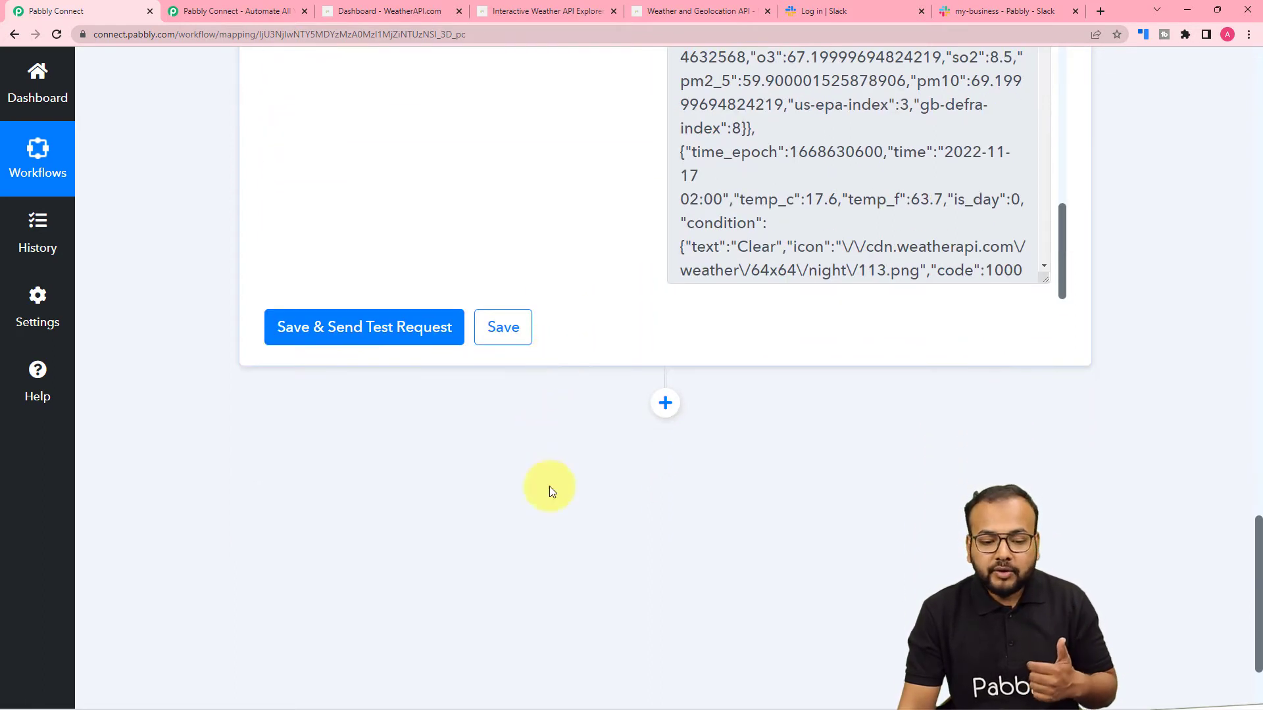
left_click(665, 402)
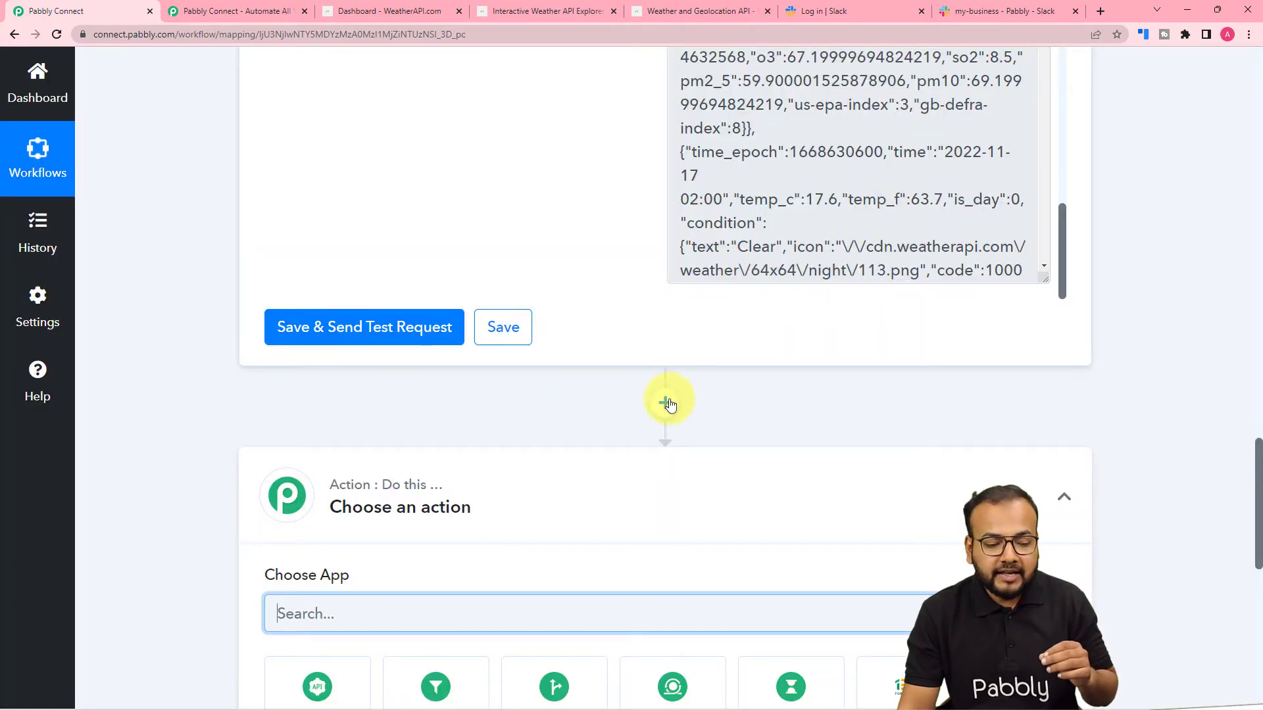
scroll(665, 403, "down", 3)
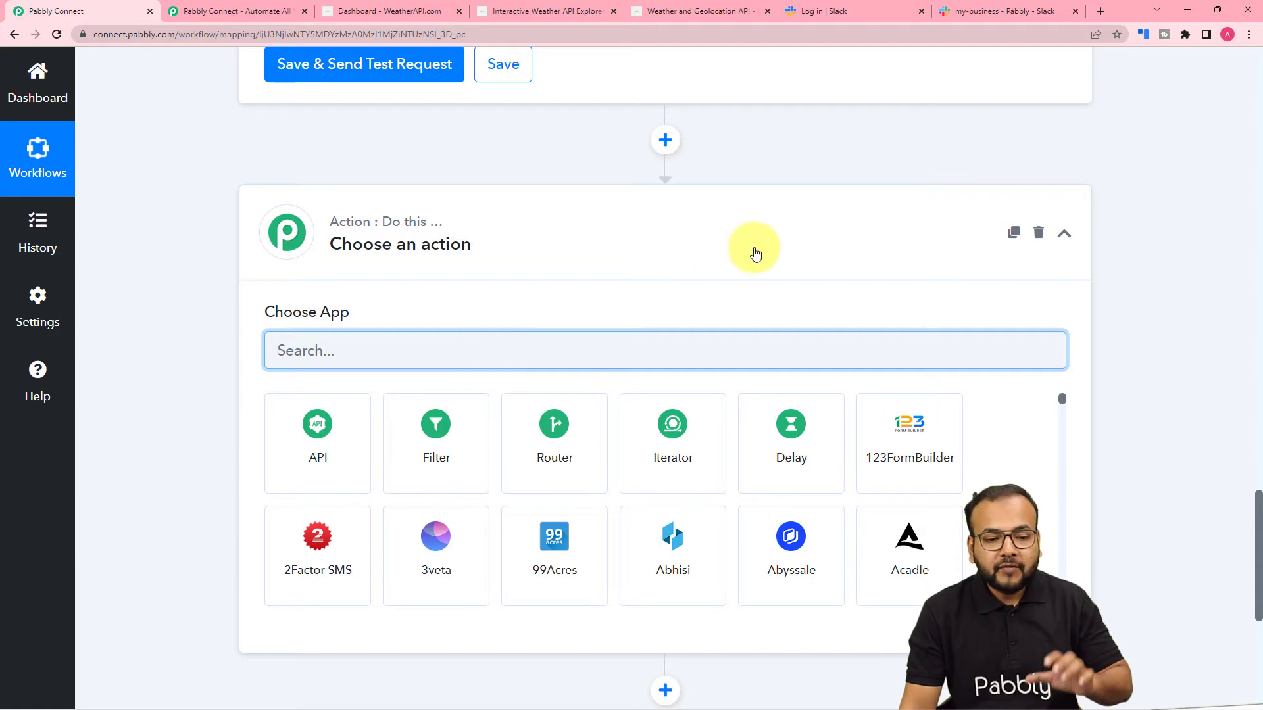
scroll(763, 250, "up", 5)
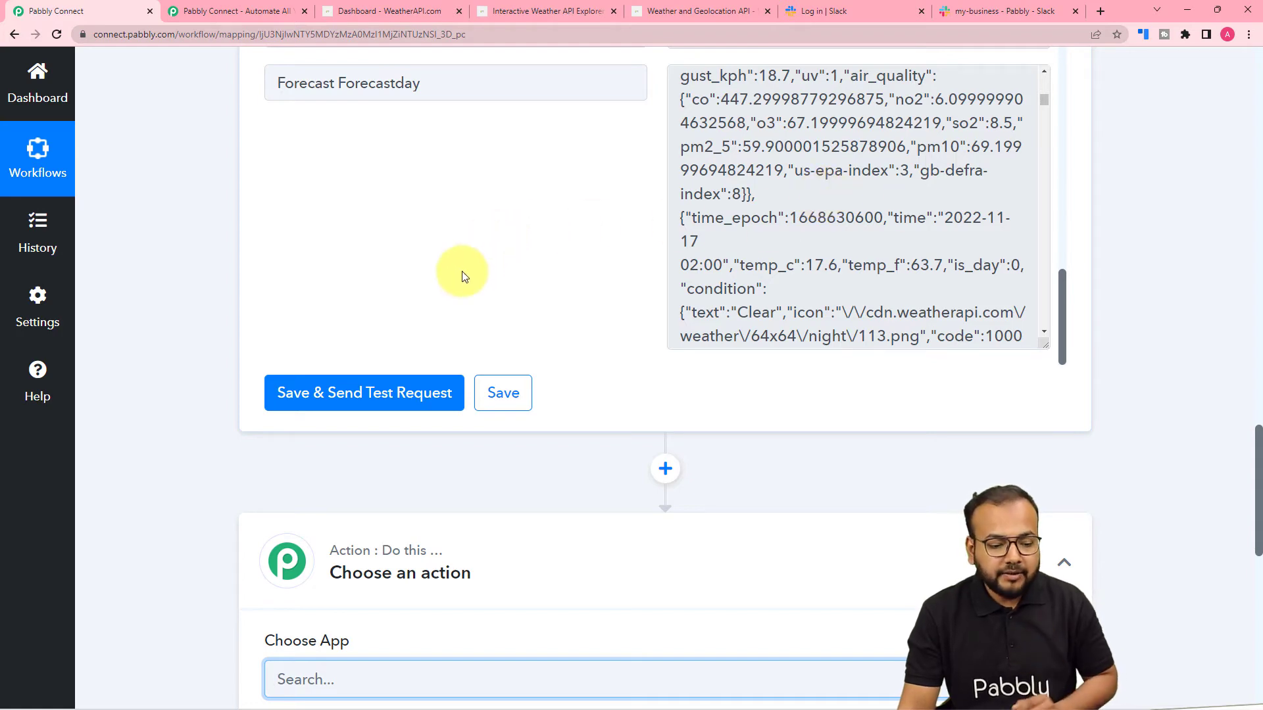
Set the new action step to Array Function by Pabbly with the Get Value By Index event and connect it
scroll(460, 275, "down", 6)
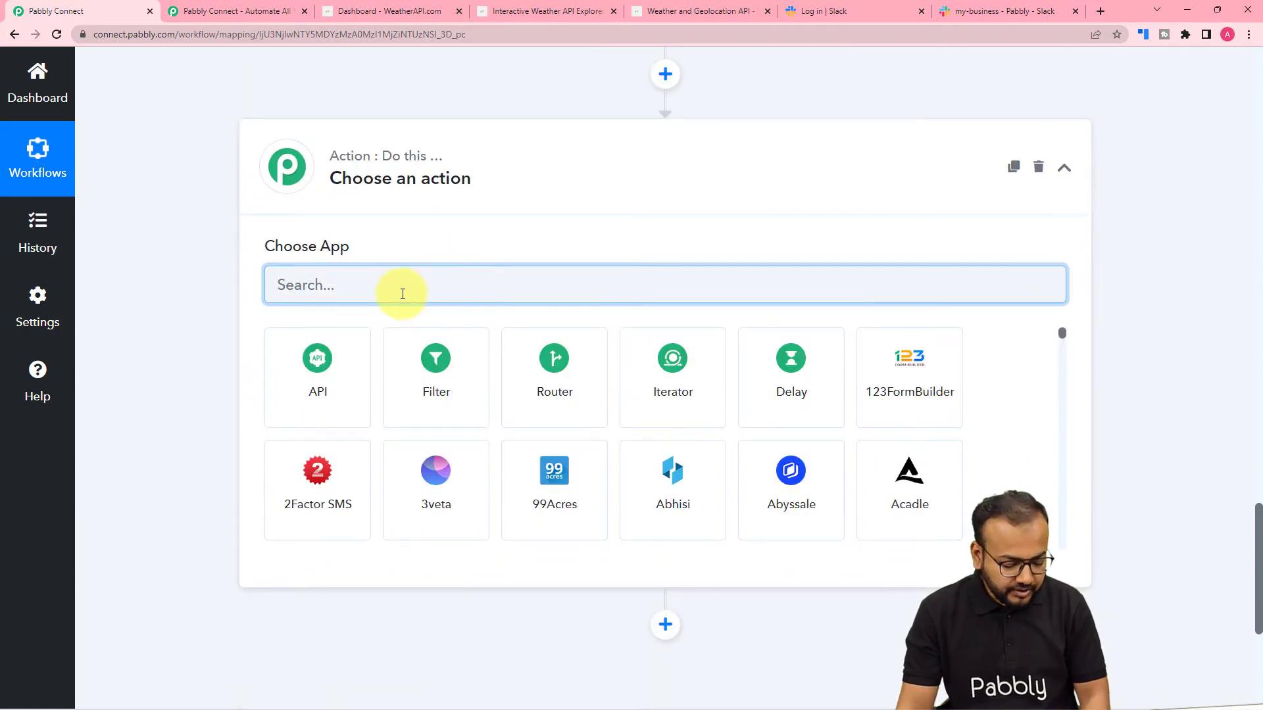
type("arr")
left_click(343, 377)
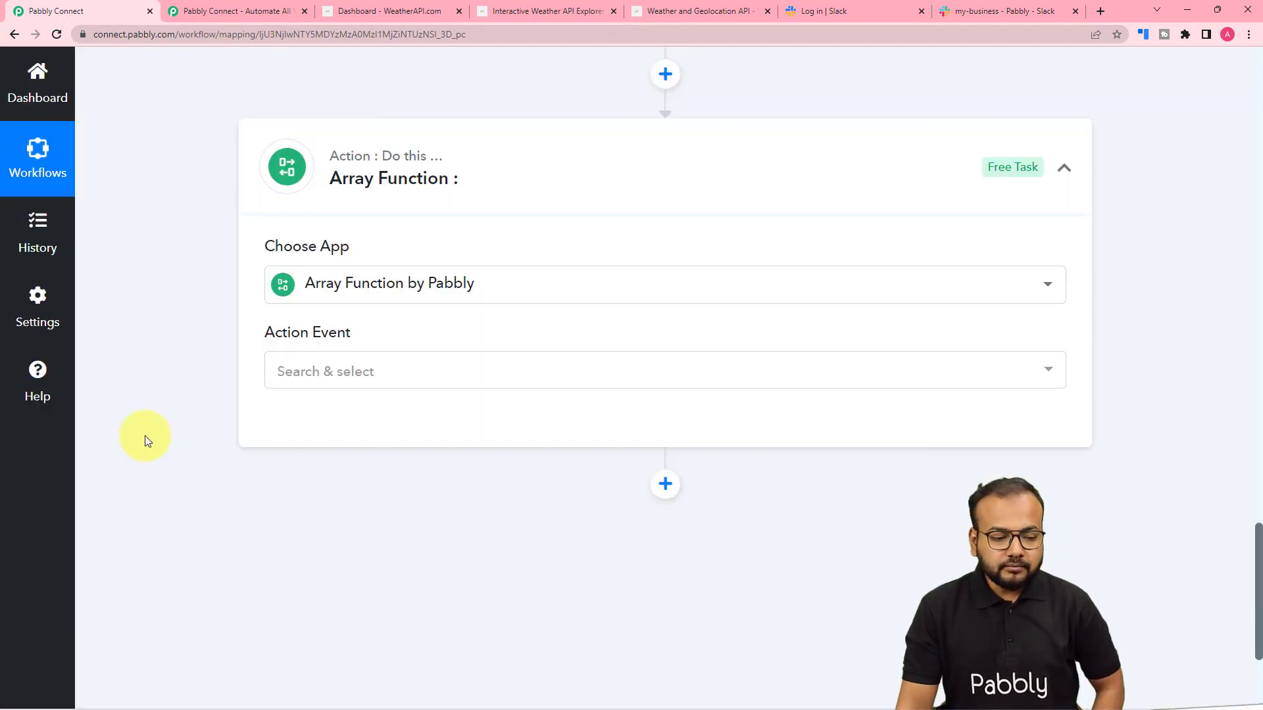
scroll(147, 441, "down", 2)
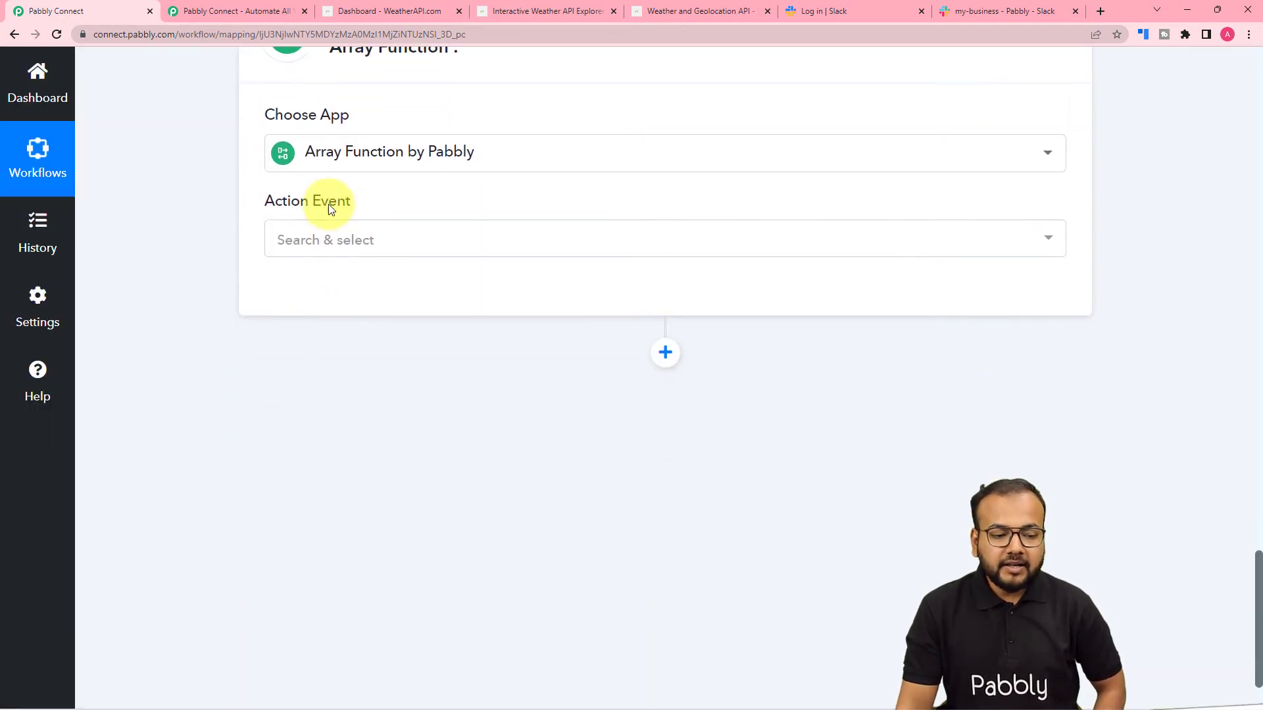
left_click(337, 251)
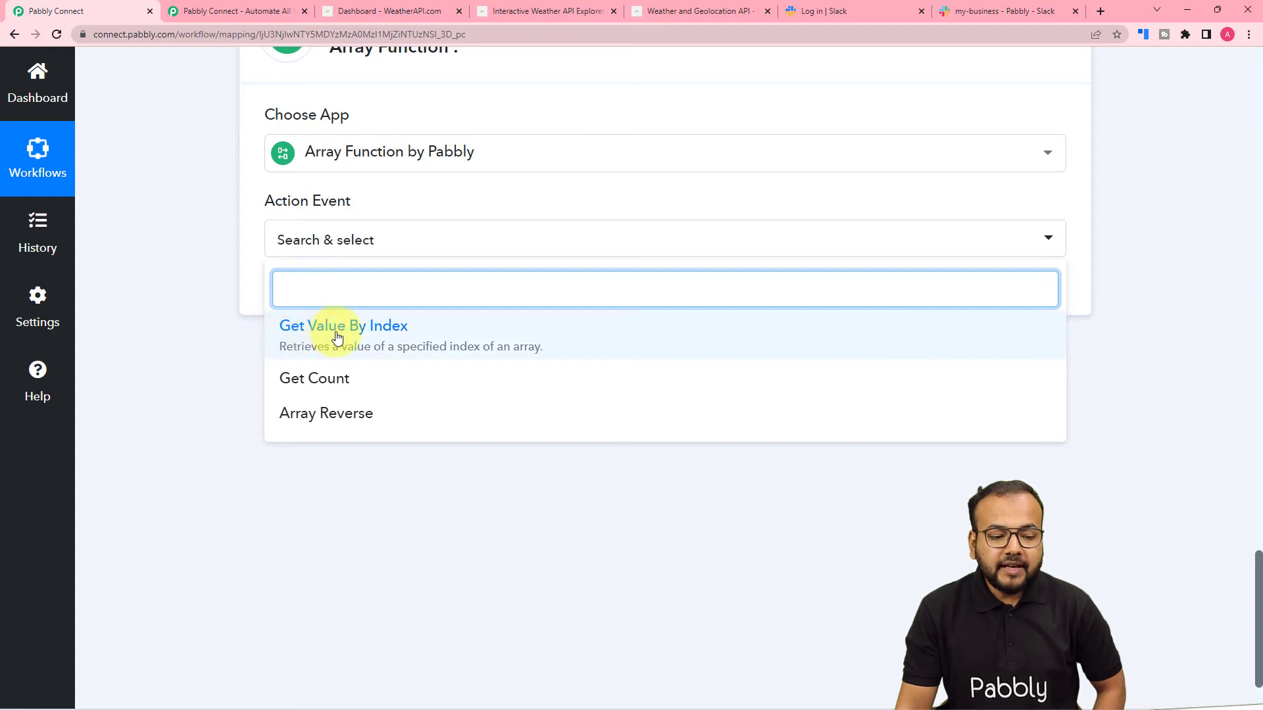
left_click(310, 345)
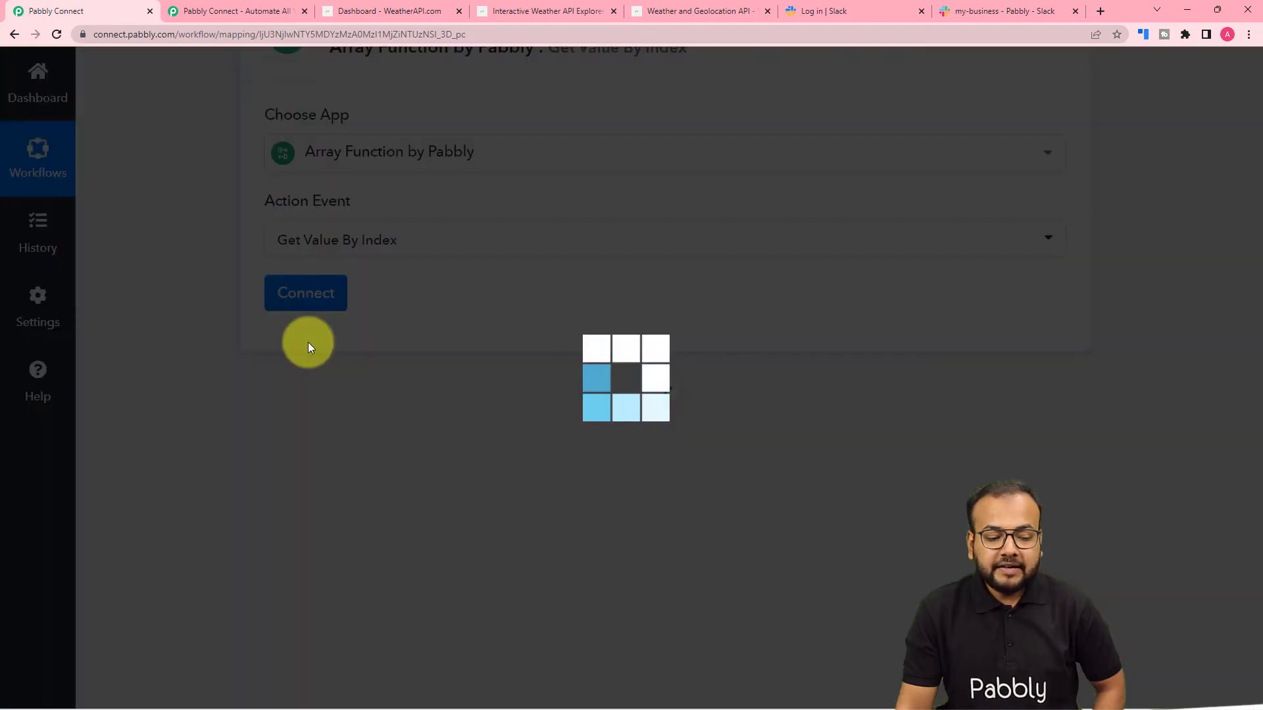
left_click(310, 303)
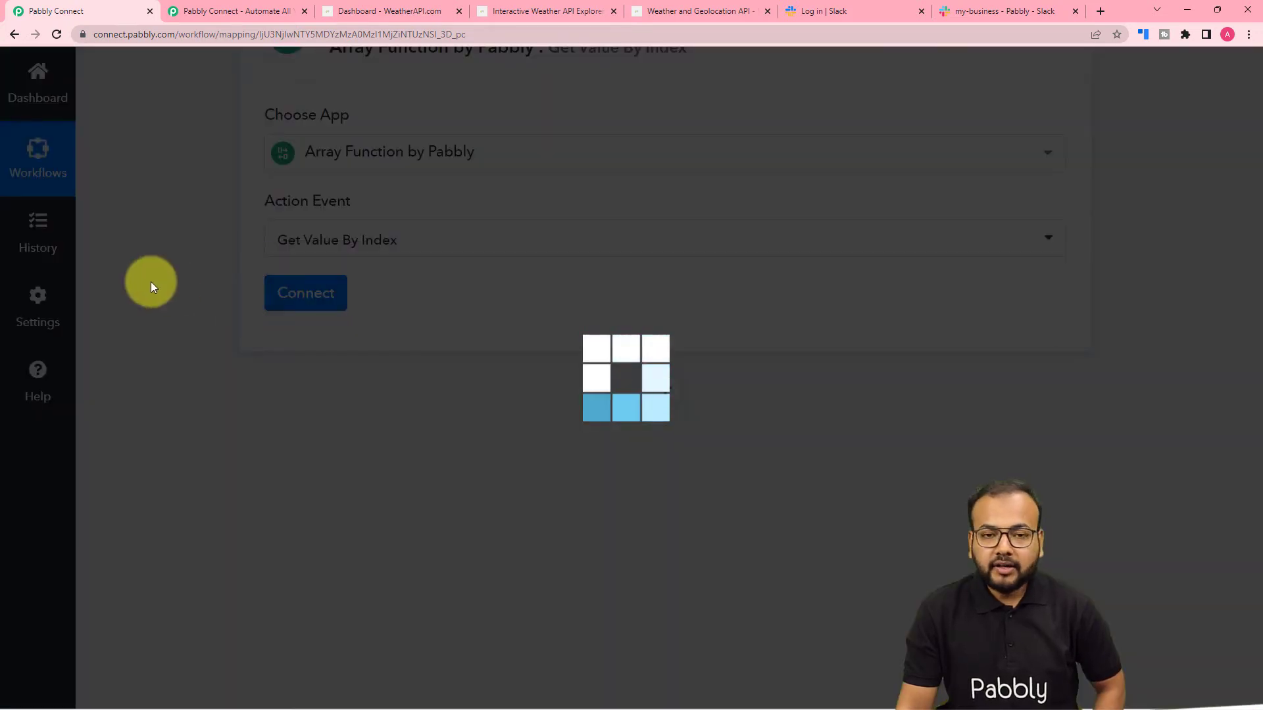
Map the API step's Forecast Forecastday value into the Array Function's JSON Array field
scroll(151, 281, "down", 3)
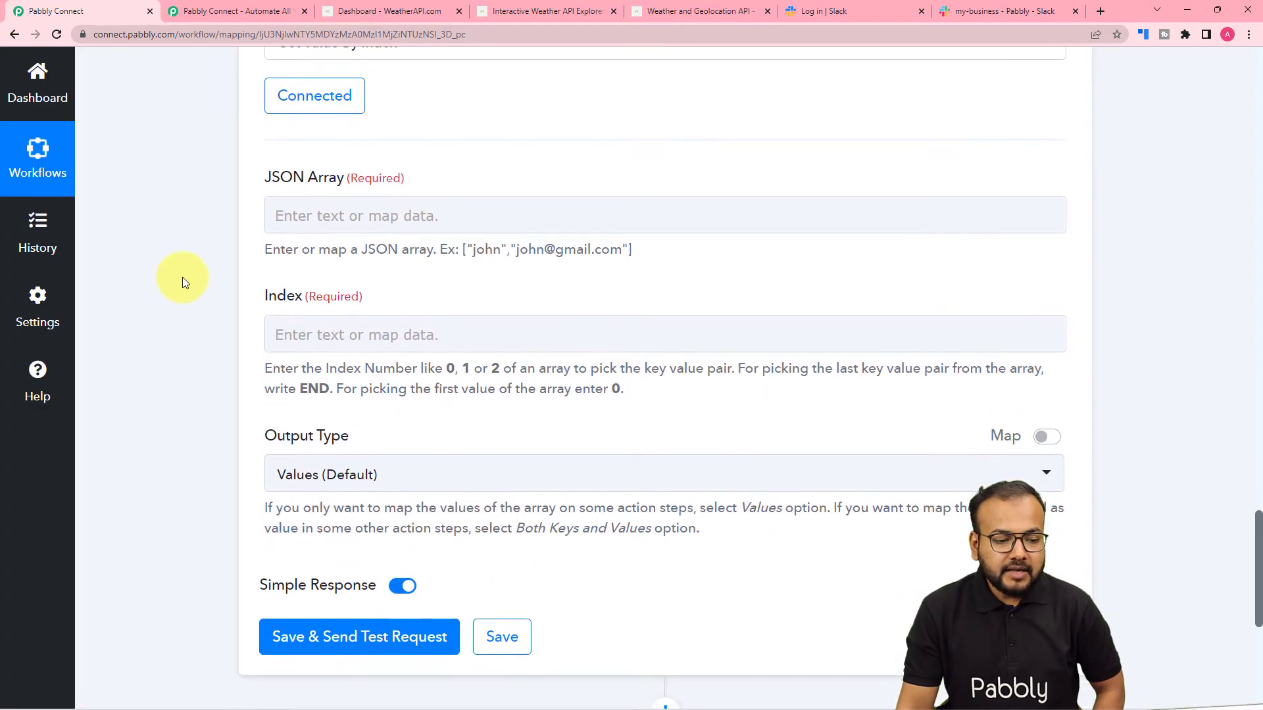
scroll(454, 322, "up", 3)
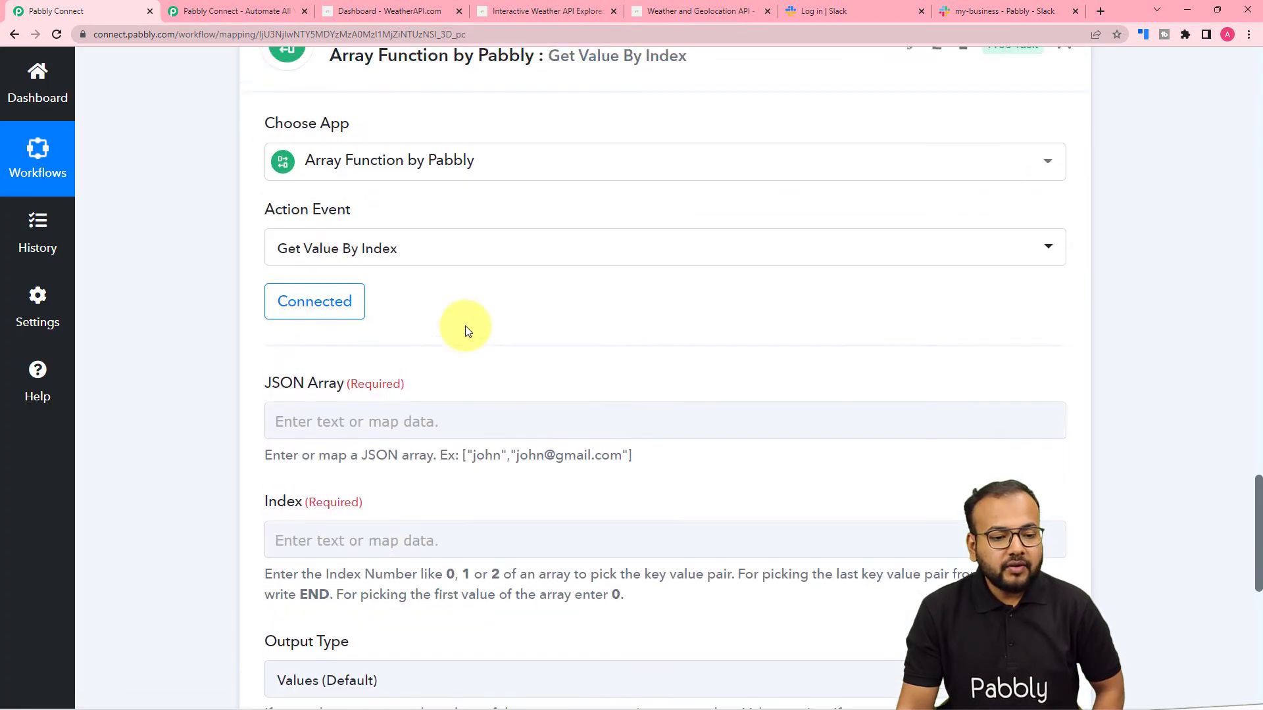
scroll(464, 326, "up", 10)
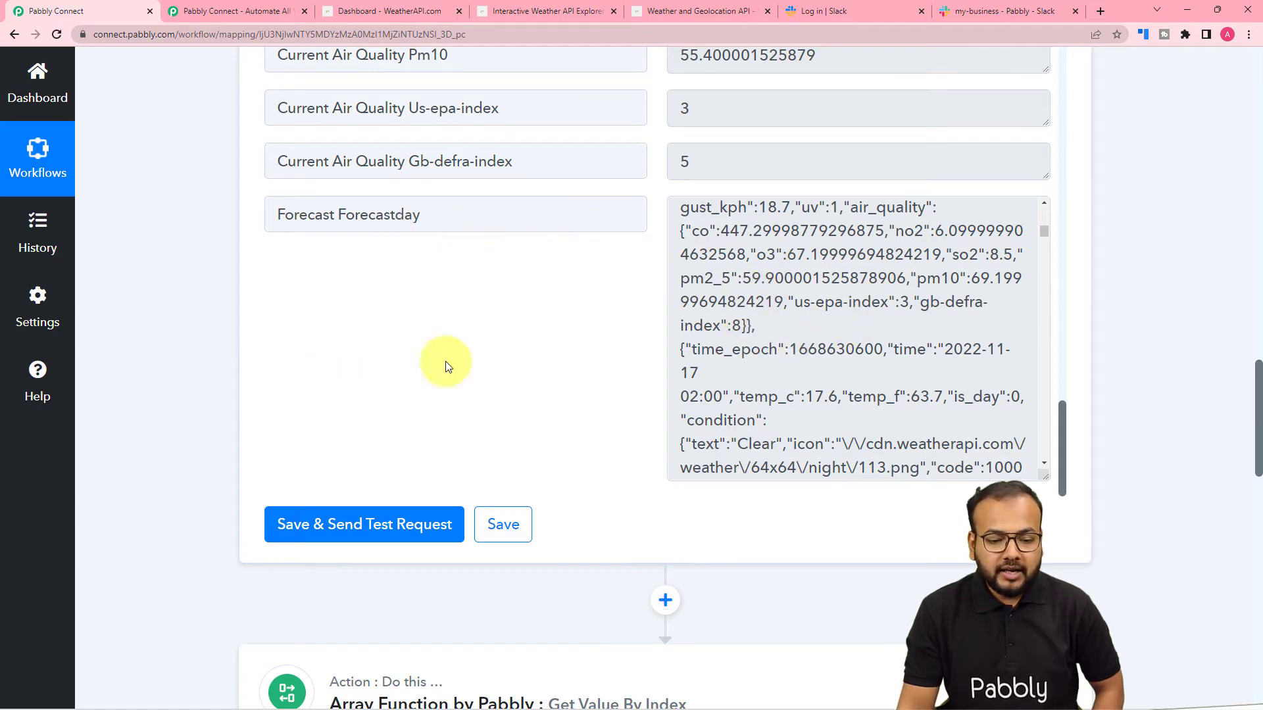
scroll(262, 333, "down", 13)
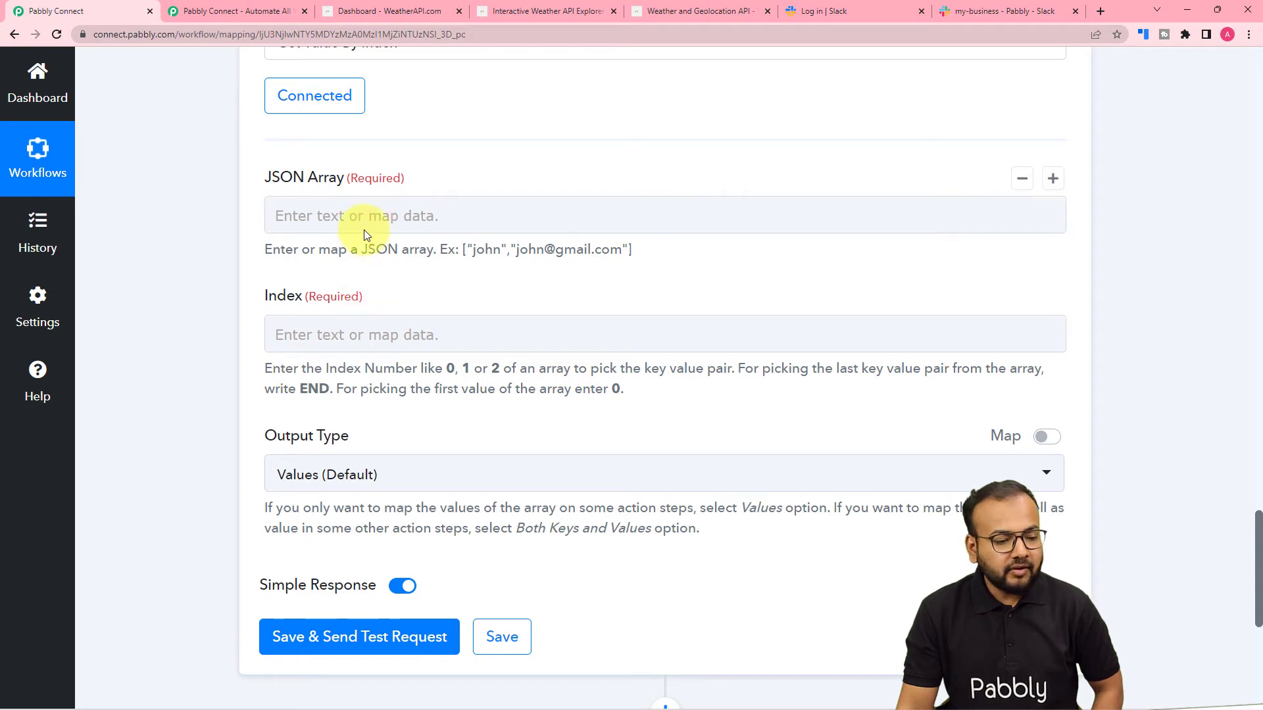
left_click(362, 221)
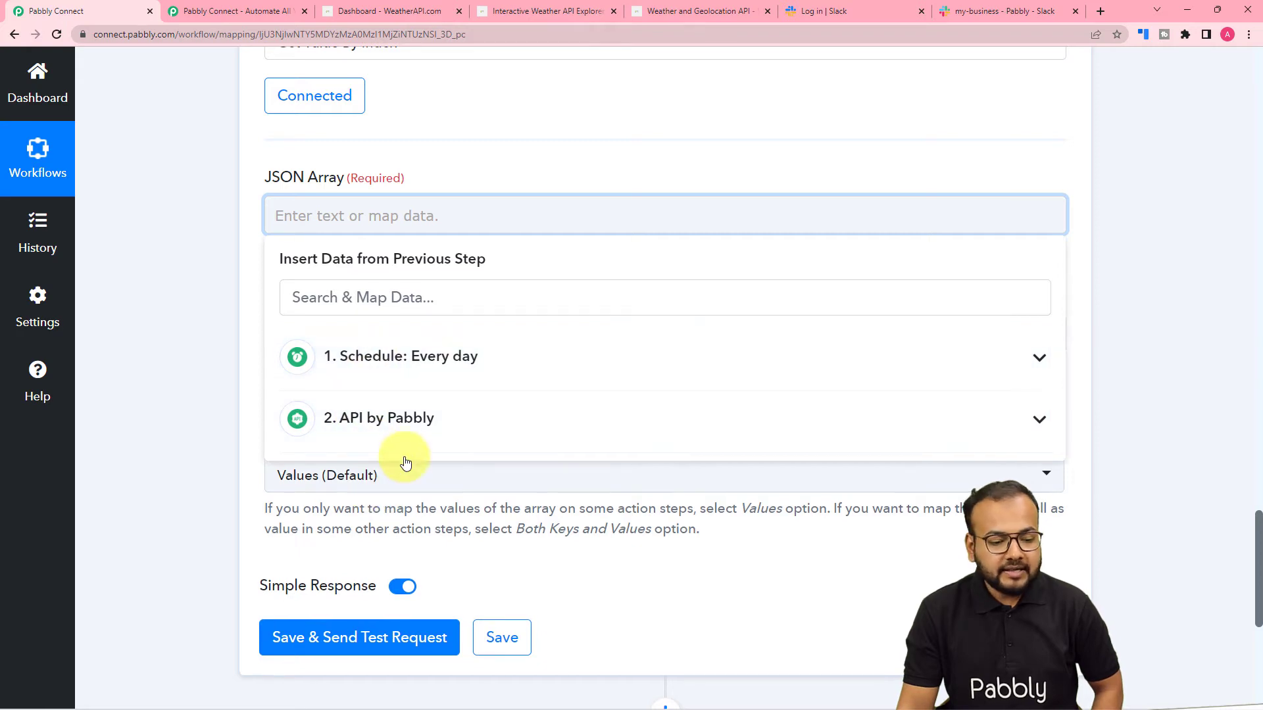
left_click(355, 419)
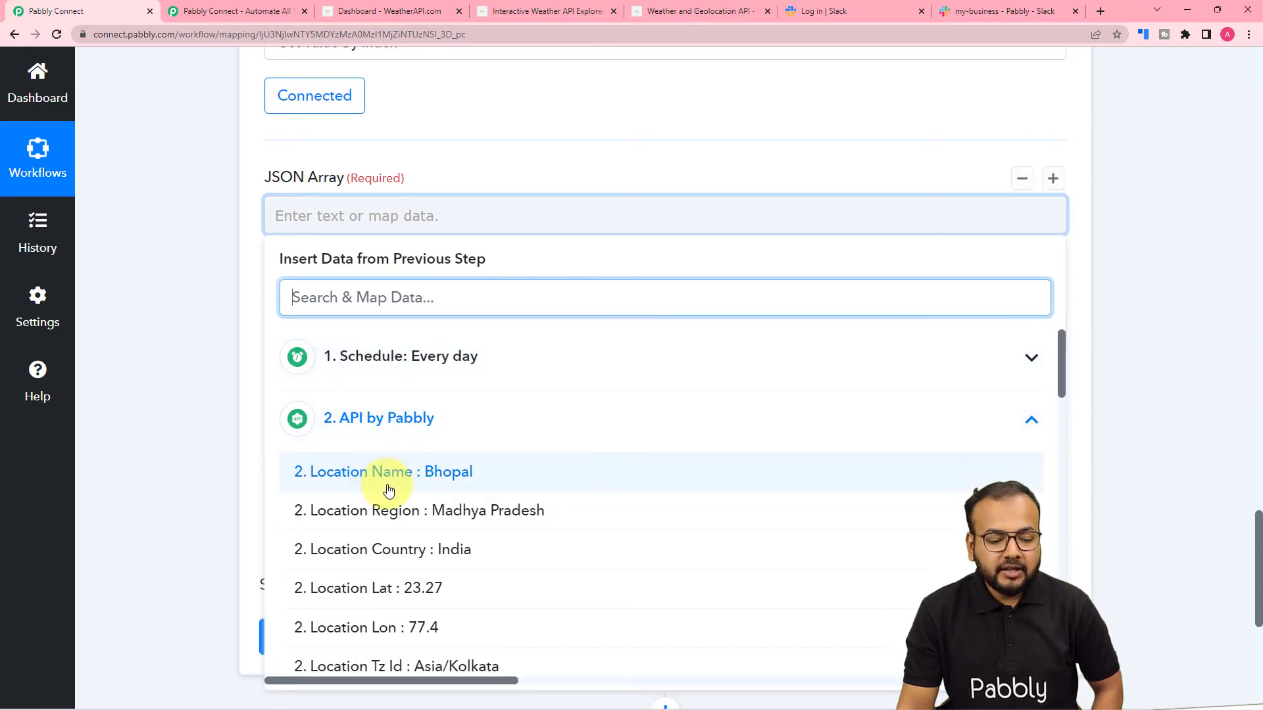
scroll(388, 490, "down", 20)
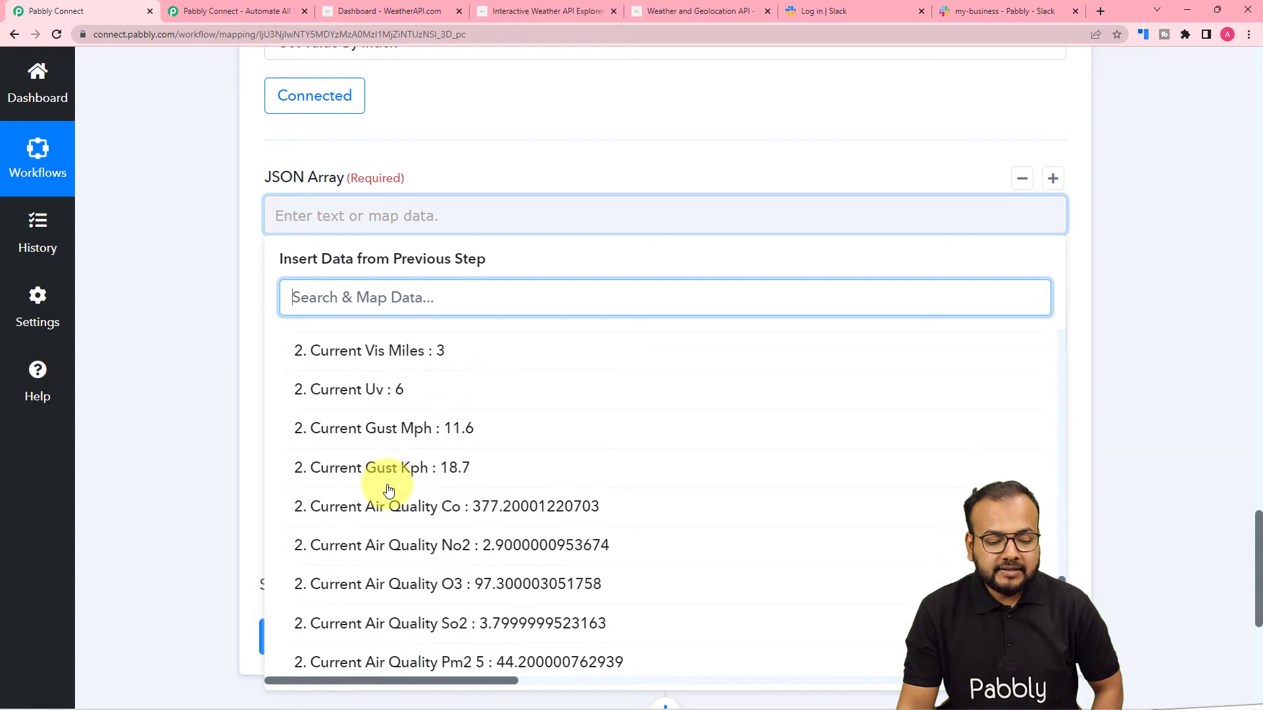
scroll(388, 490, "down", 3)
left_click(414, 654)
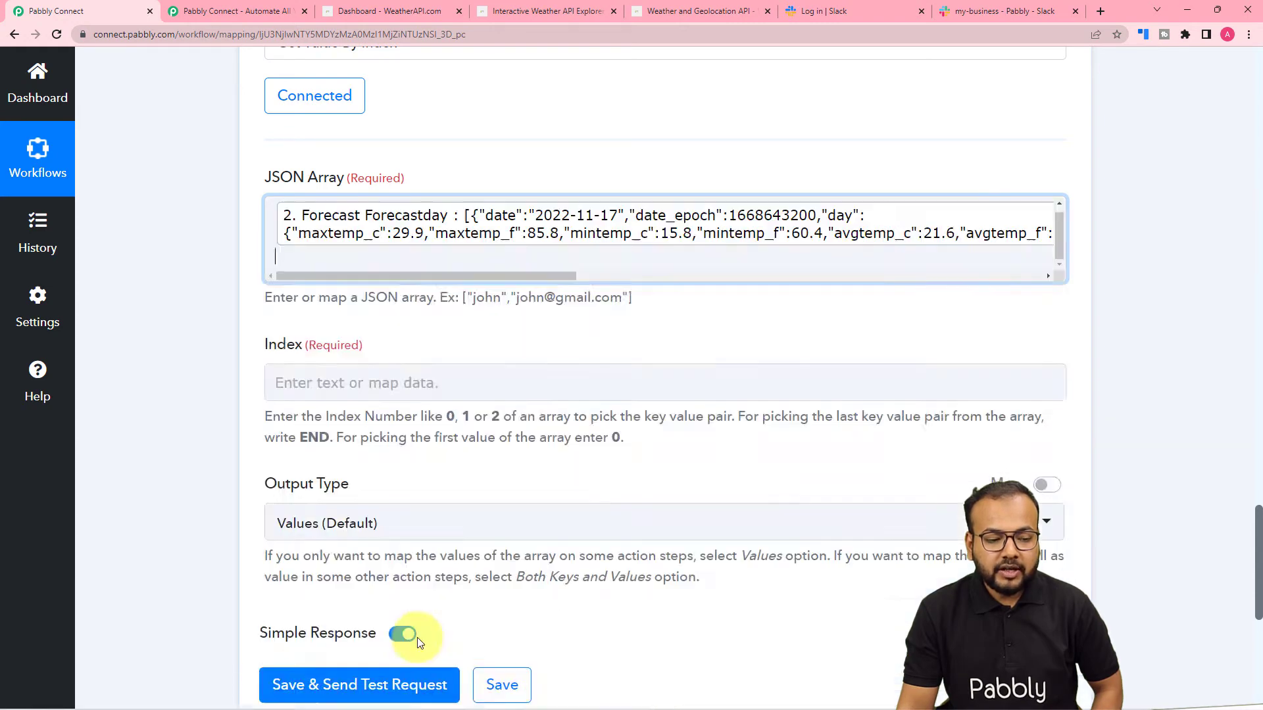
left_click(210, 267)
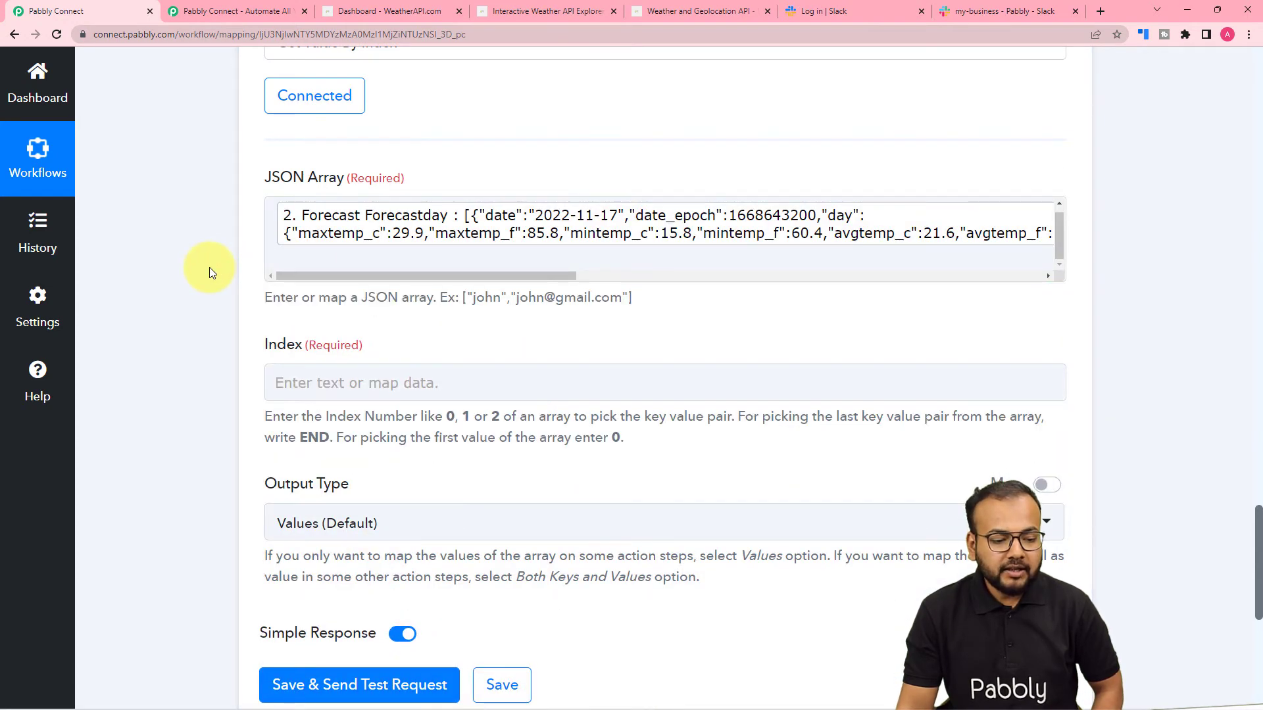
Set the Array Function's index to 1, then save the step and send a test request
scroll(209, 267, "down", 2)
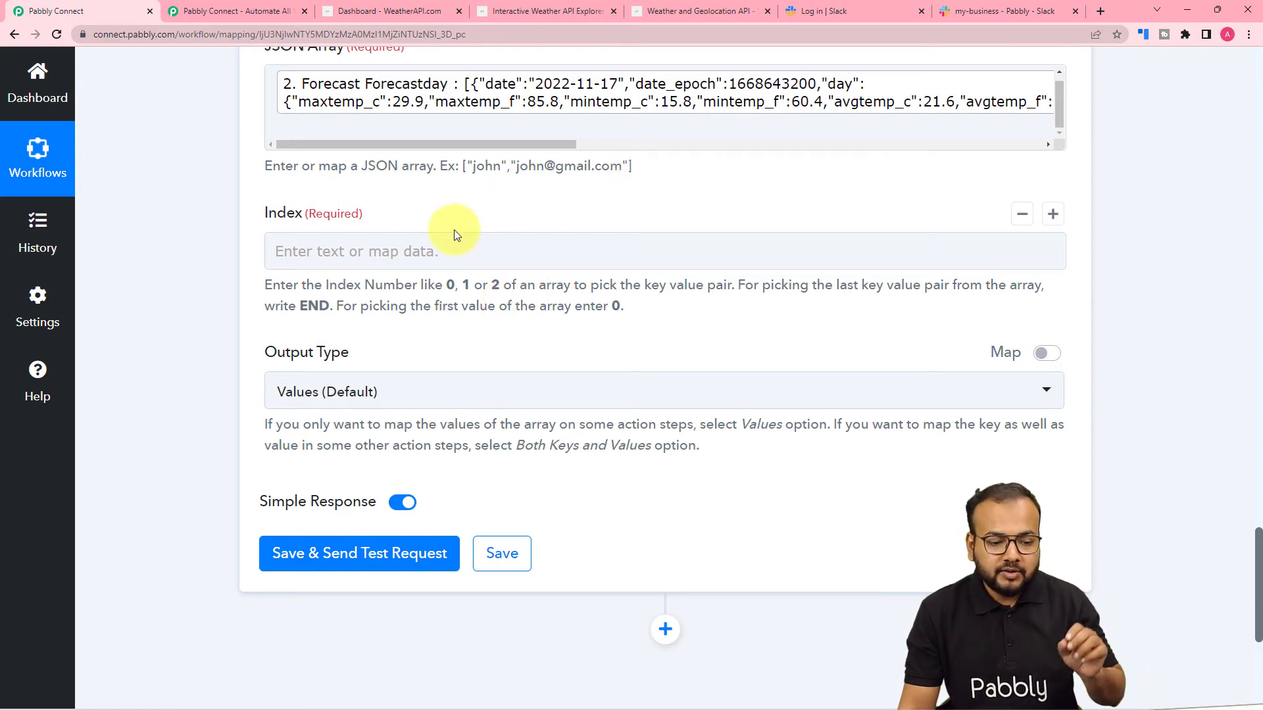
left_click(437, 246)
type("1")
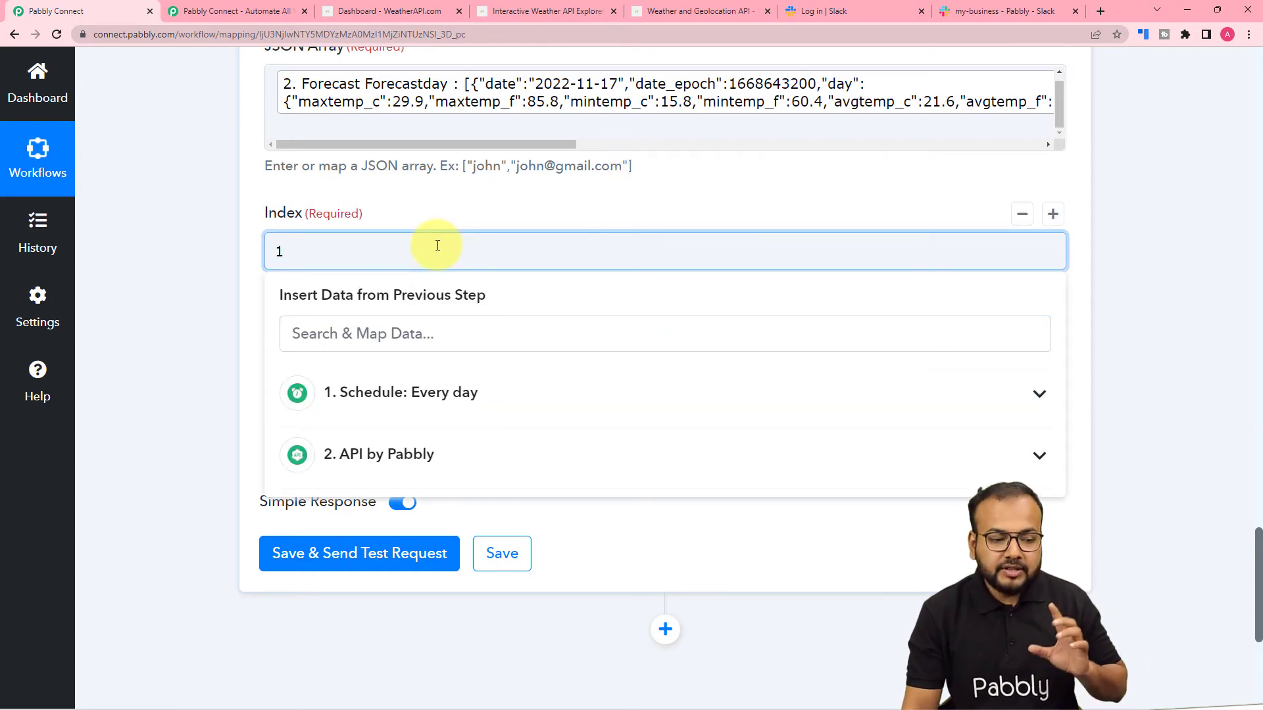
left_click(466, 212)
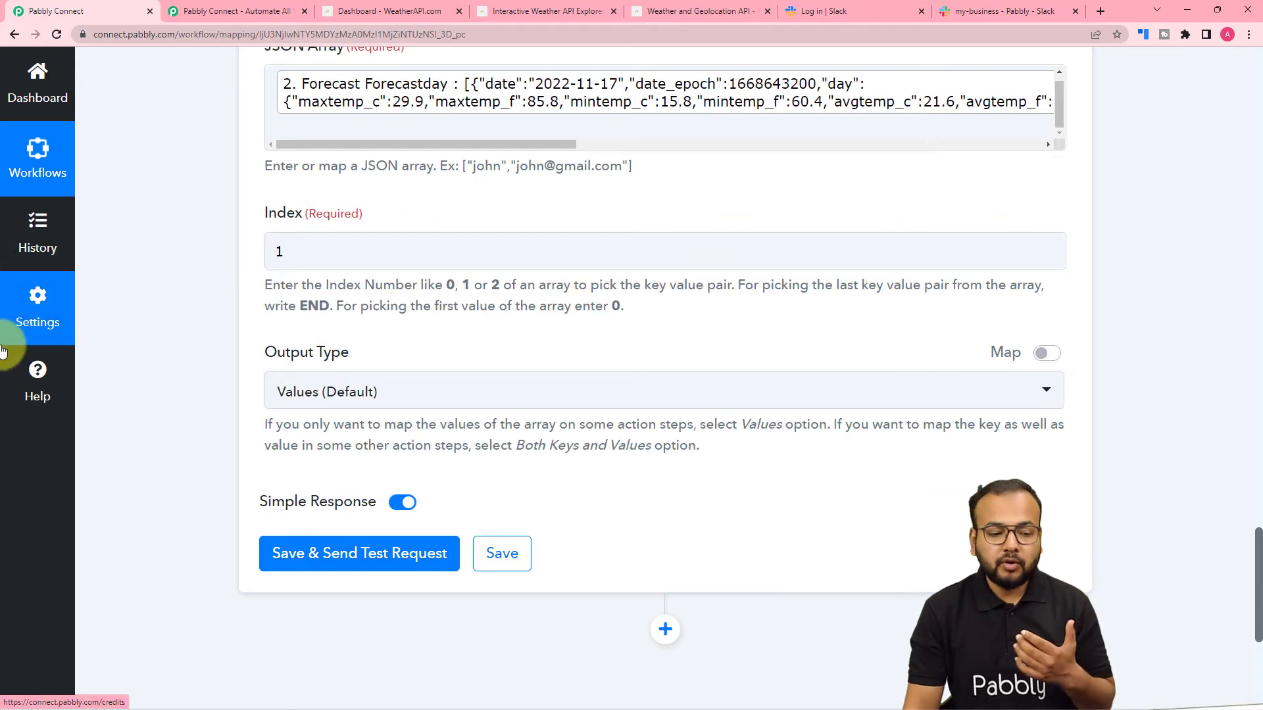
scroll(139, 384, "down", 3)
left_click(282, 359)
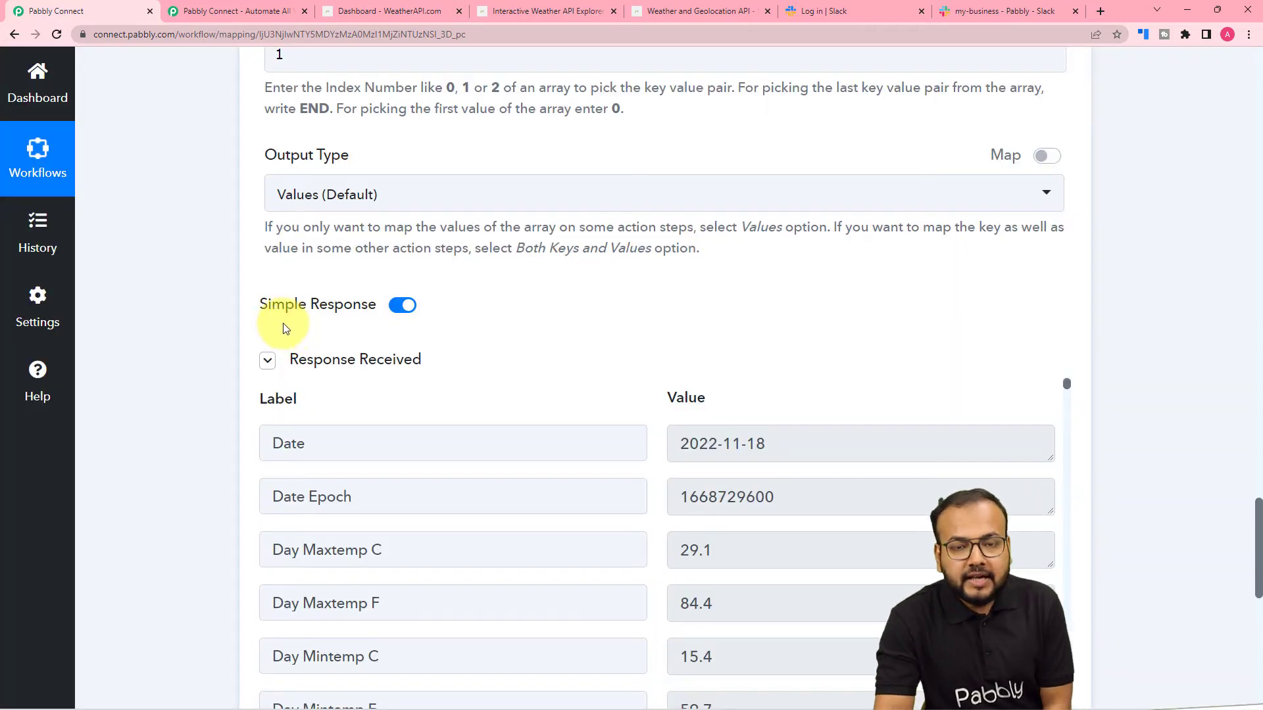
Examine the date and daily temperature fields in the Array Function's received response
scroll(274, 329, "down", 4)
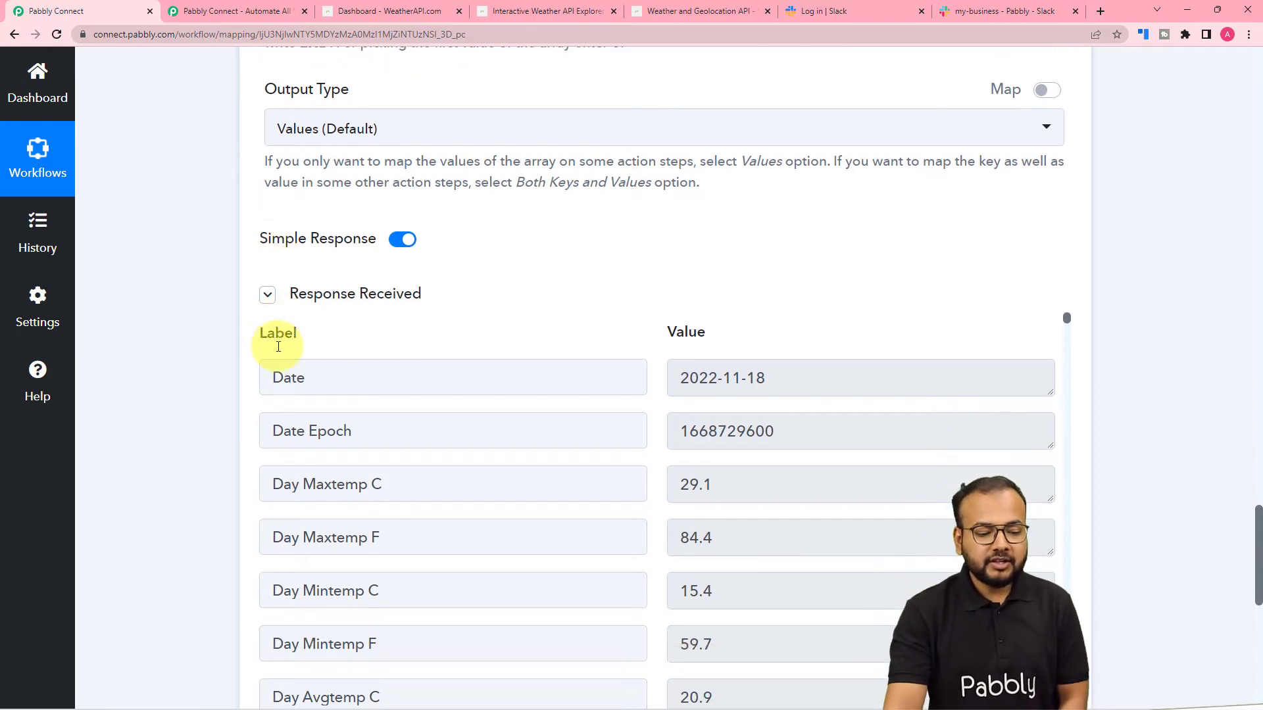
scroll(274, 342, "down", 1)
scroll(183, 313, "up", 2)
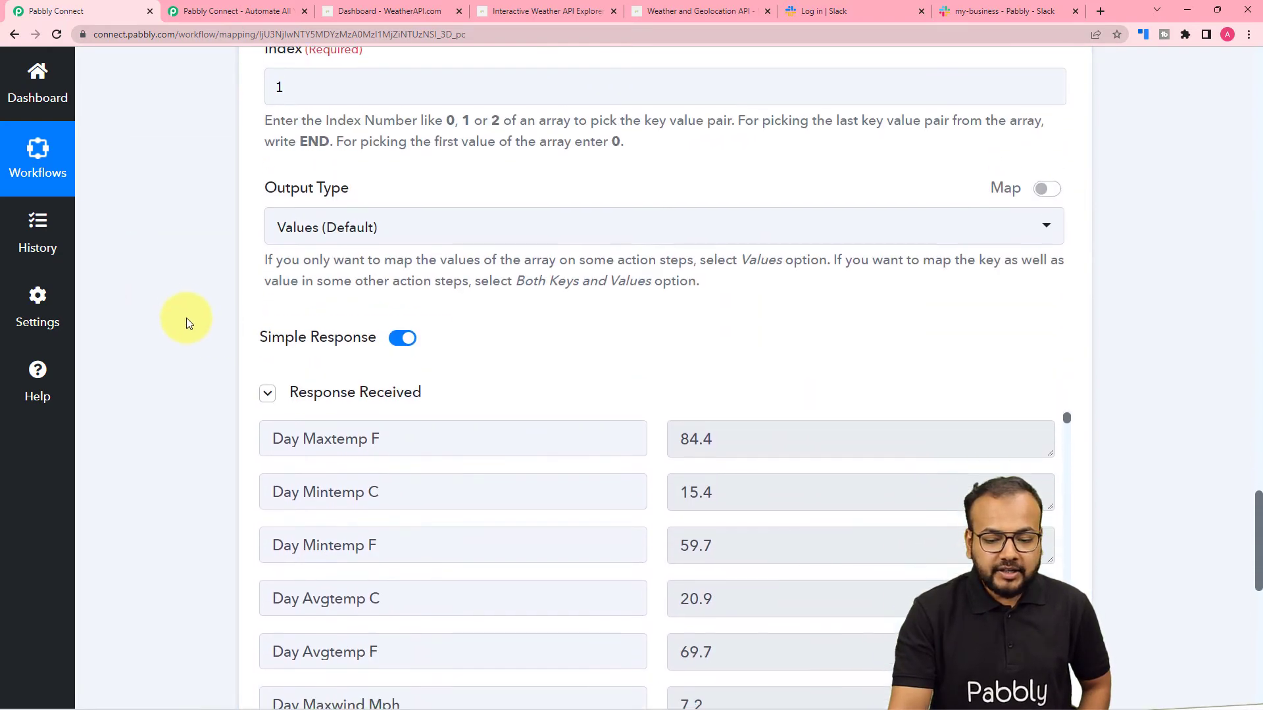
scroll(187, 318, "down", 3)
scroll(842, 361, "up", 3)
scroll(842, 360, "up", 1)
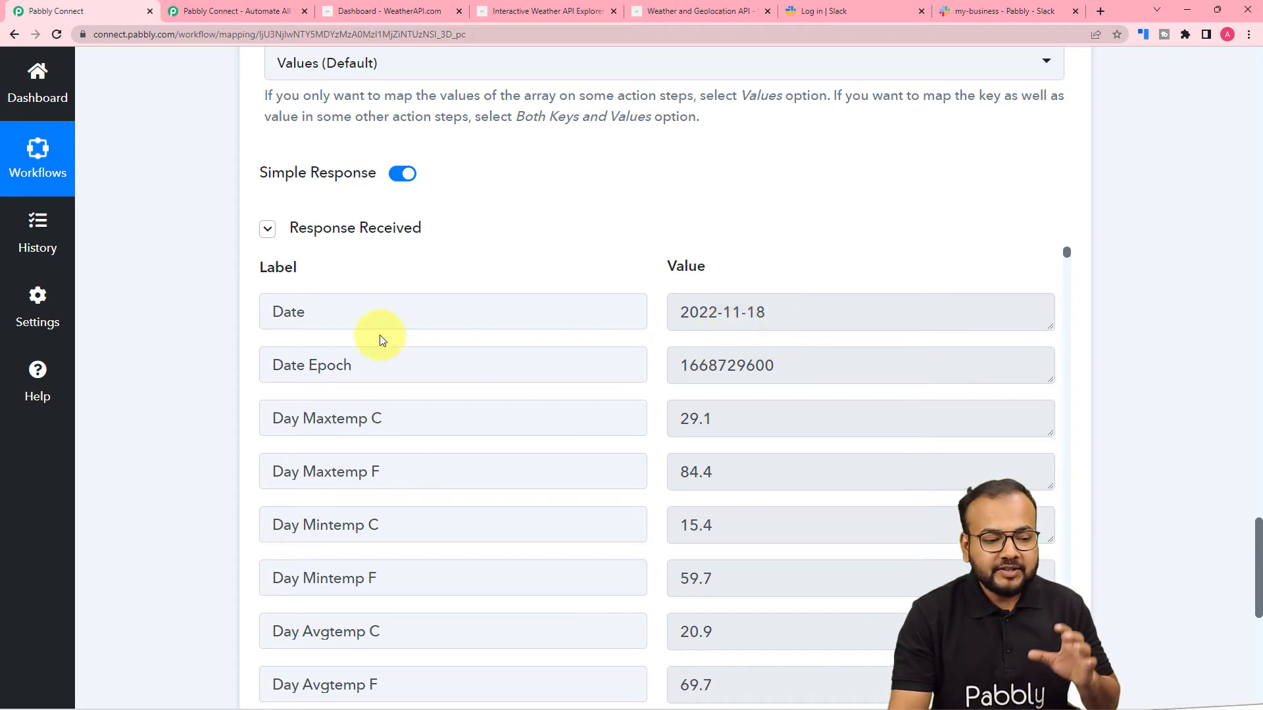
scroll(210, 361, "down", 4)
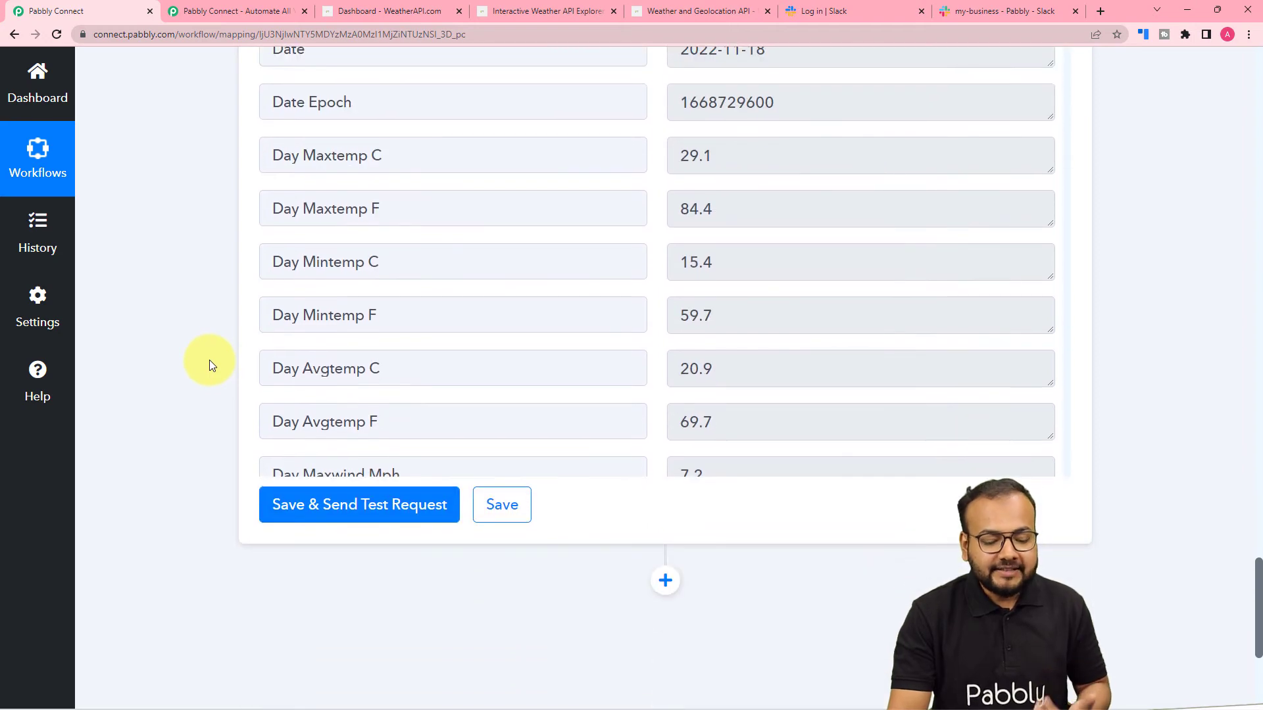
scroll(215, 362, "down", 3)
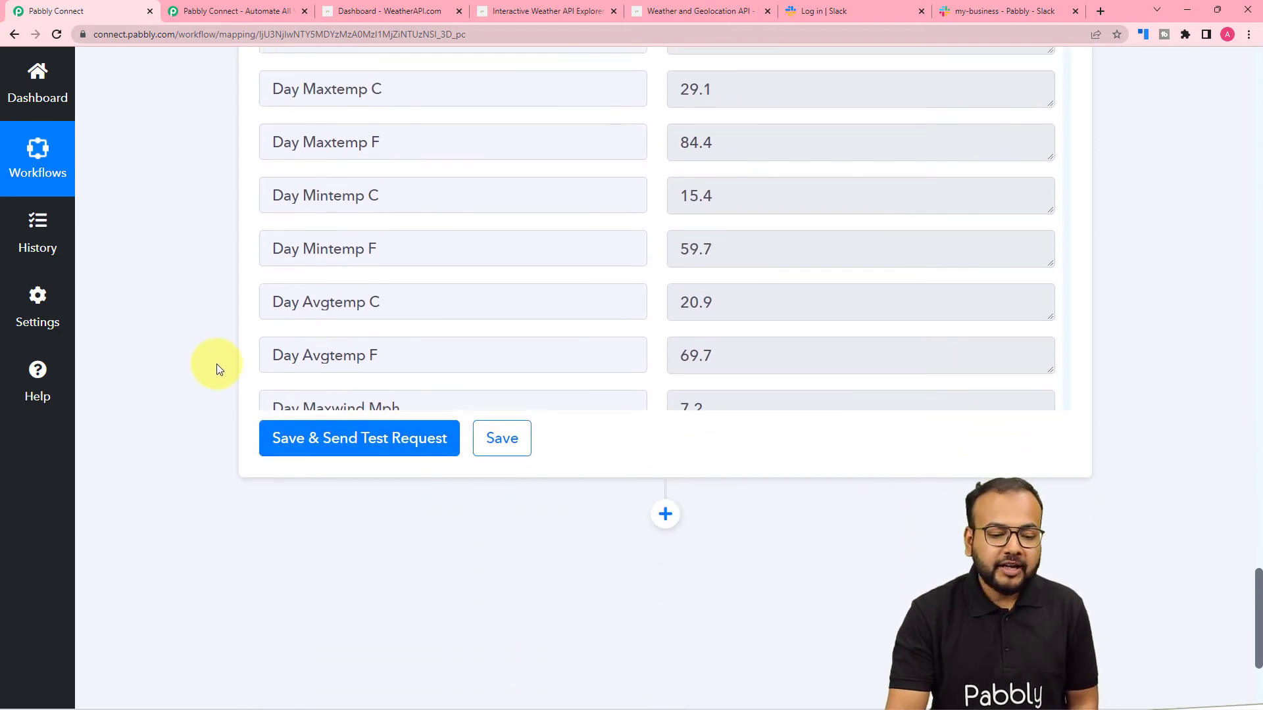
scroll(216, 364, "down", 1)
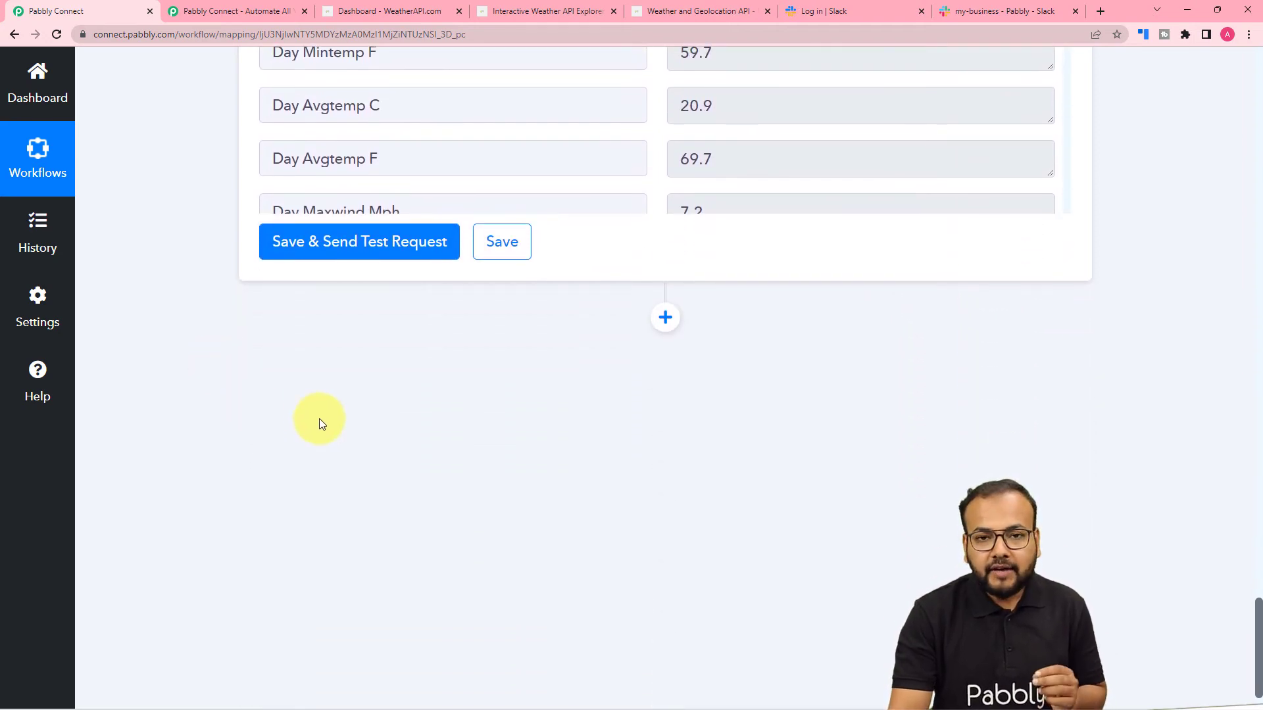
scroll(318, 418, "down", 1)
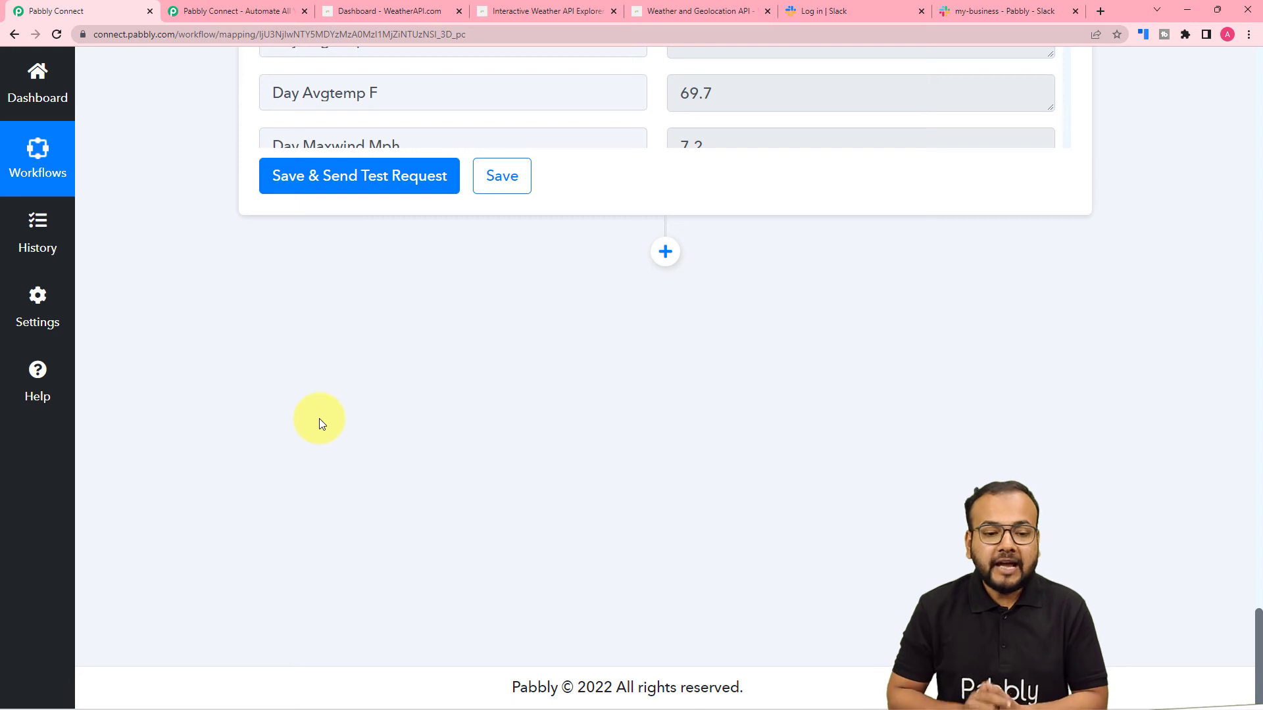
Read through the wind, precipitation, humidity, rain, snow and condition fields in the Array Function's response
scroll(525, 350, "up", 6)
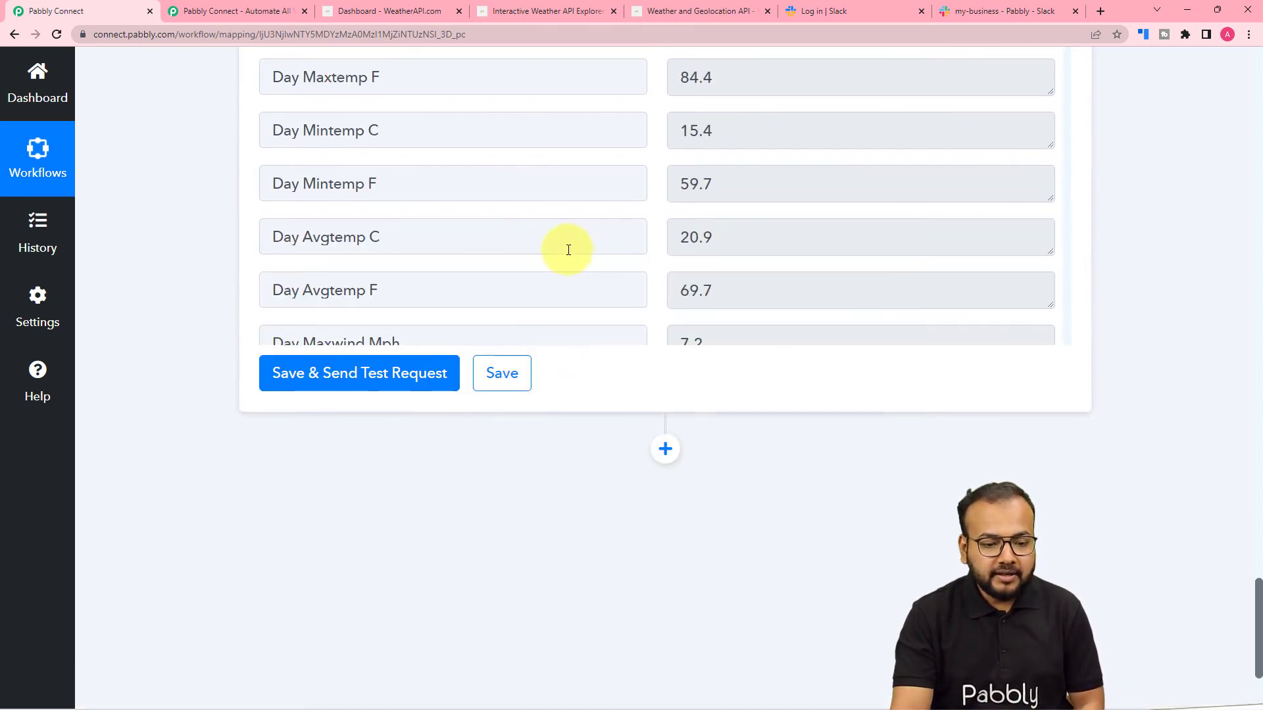
scroll(500, 276, "down", 4)
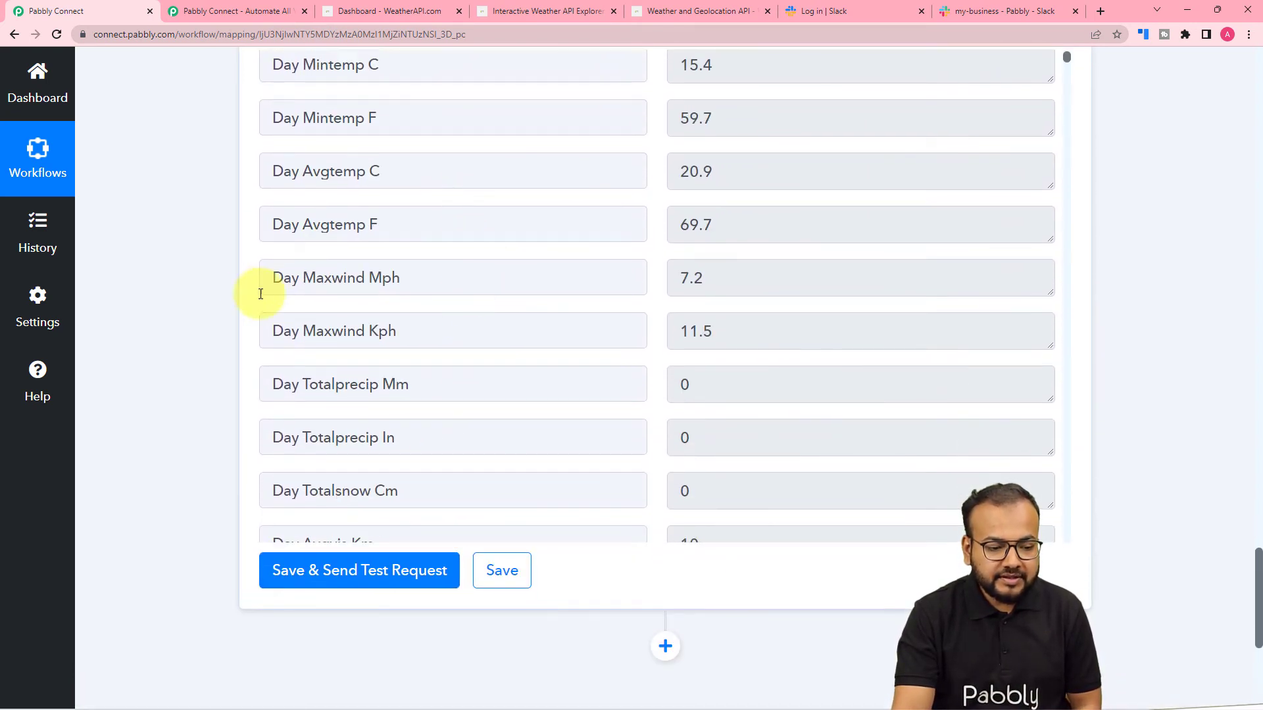
scroll(359, 337, "down", 3)
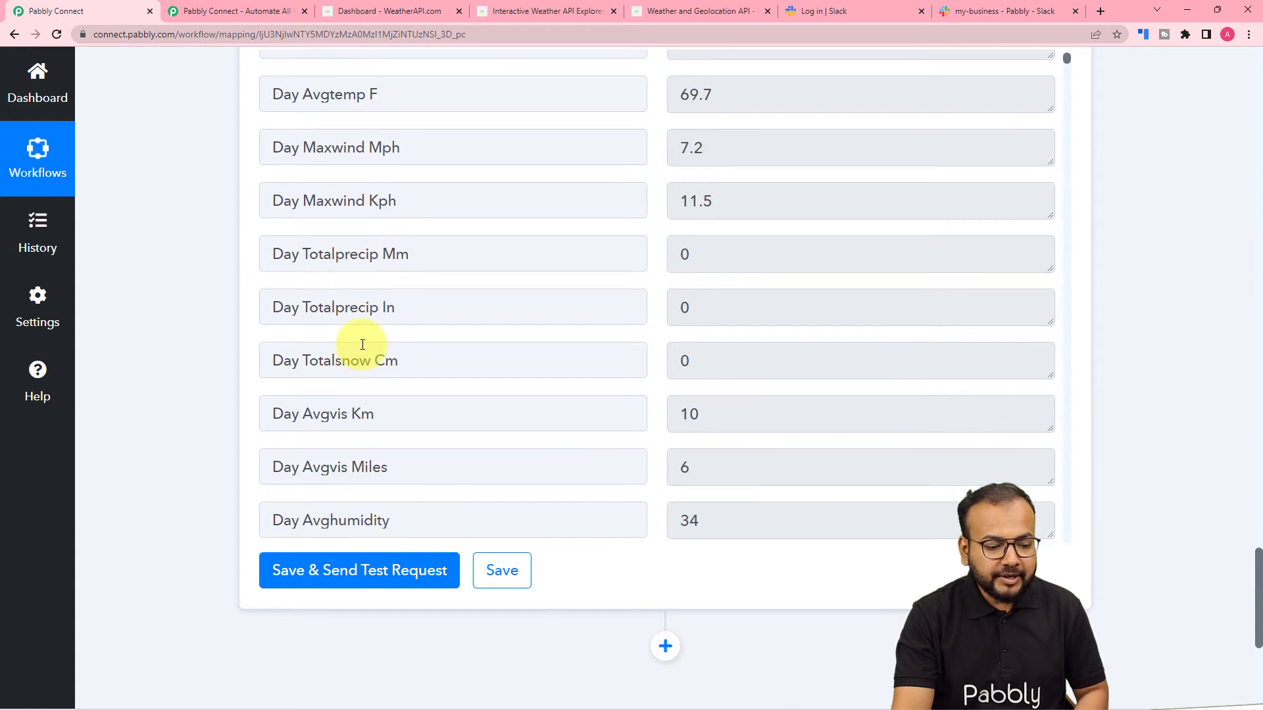
scroll(362, 345, "down", 4)
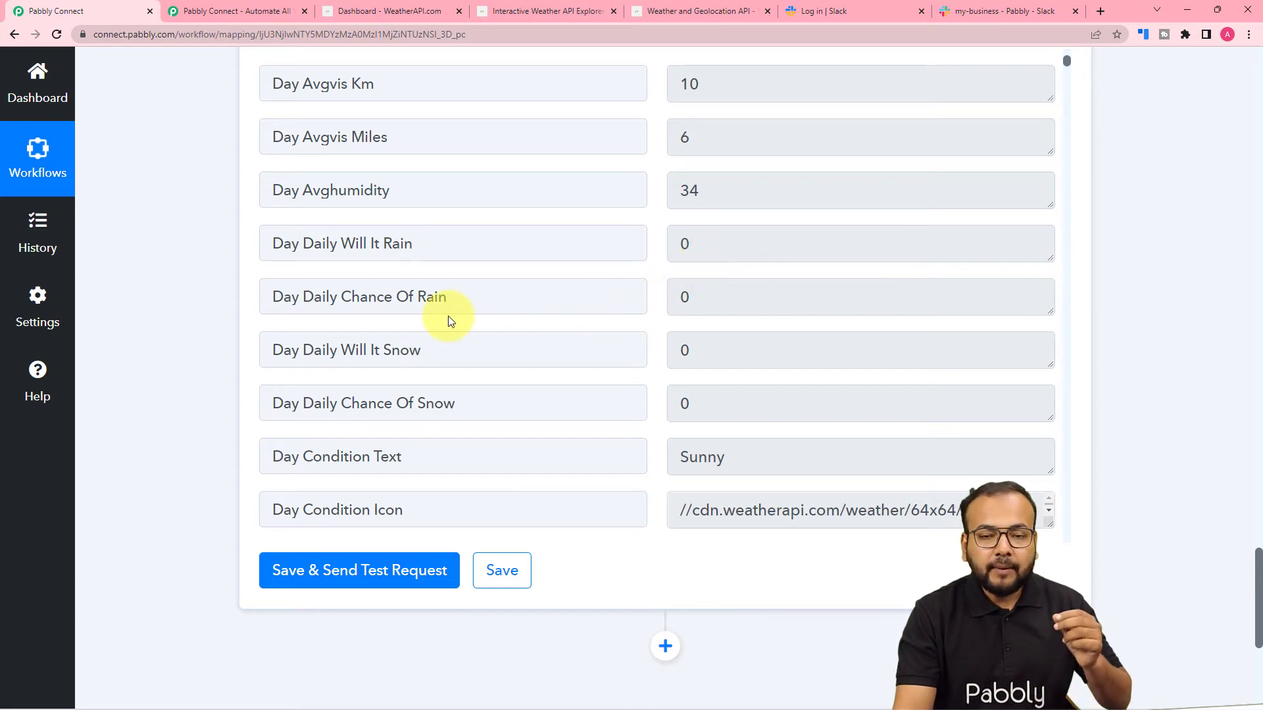
scroll(470, 324, "down", 2)
Add a Filter by Pabbly action step after the Array Function step
scroll(193, 360, "down", 5)
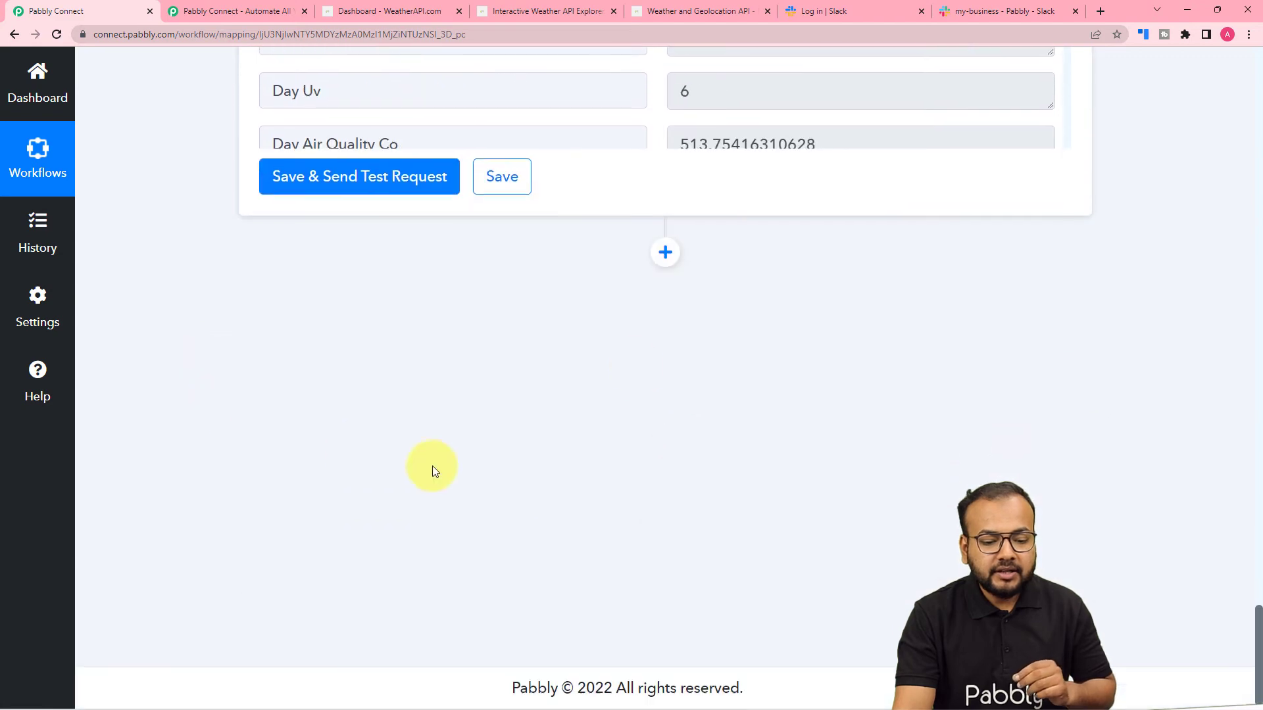
left_click(664, 265)
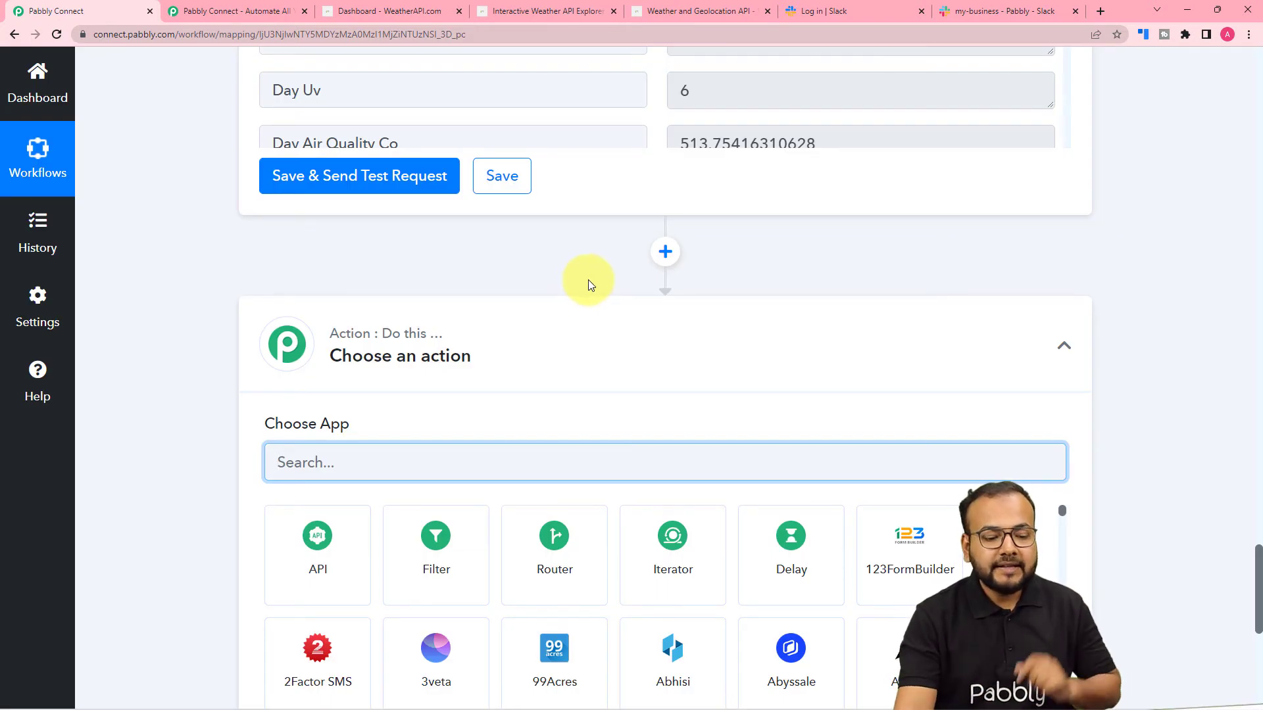
scroll(587, 281, "down", 2)
left_click(444, 441)
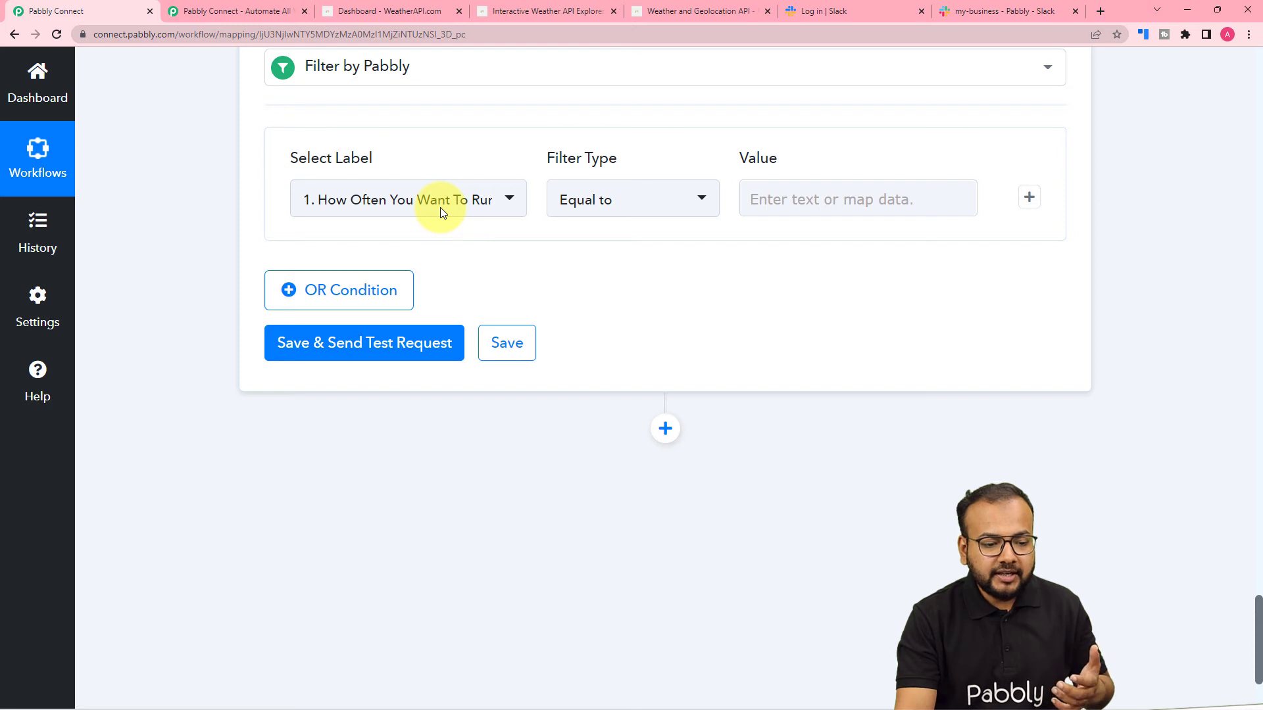
Choose the Array Function's Day Daily Will It Rain field as the filter condition's label
left_click(440, 207)
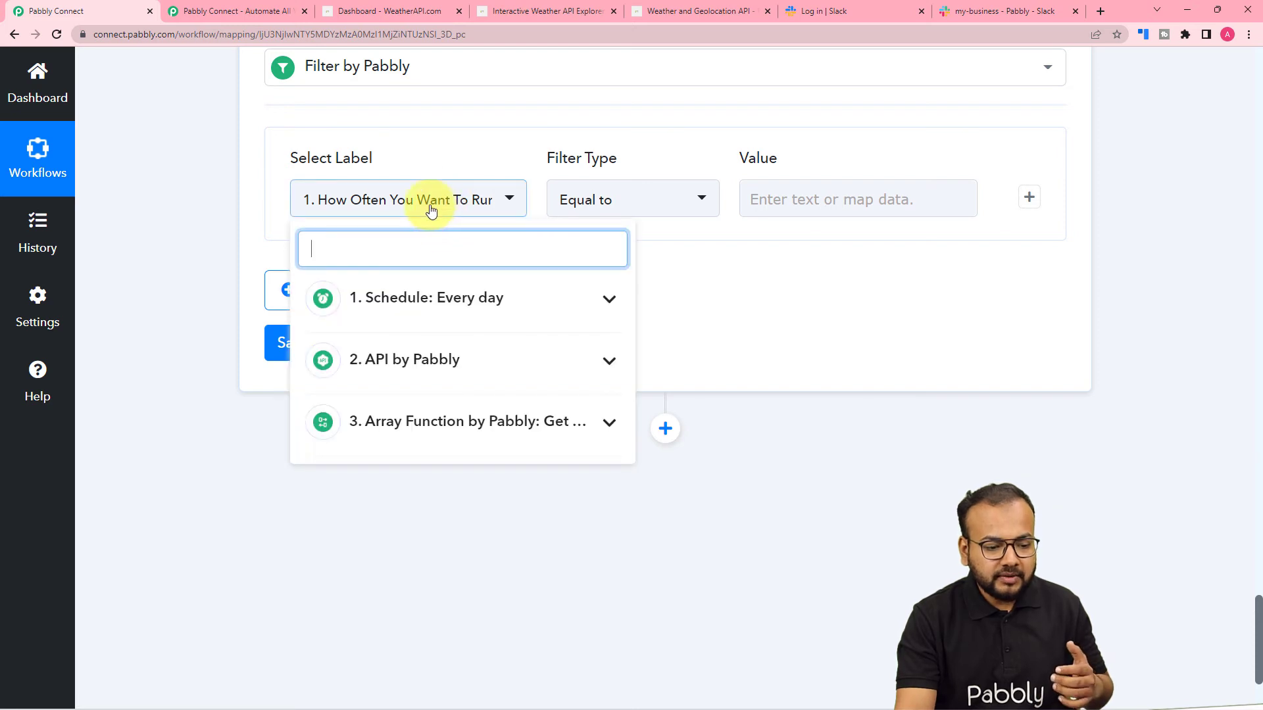
left_click(381, 450)
scroll(446, 540, "down", 2)
scroll(446, 542, "down", 8)
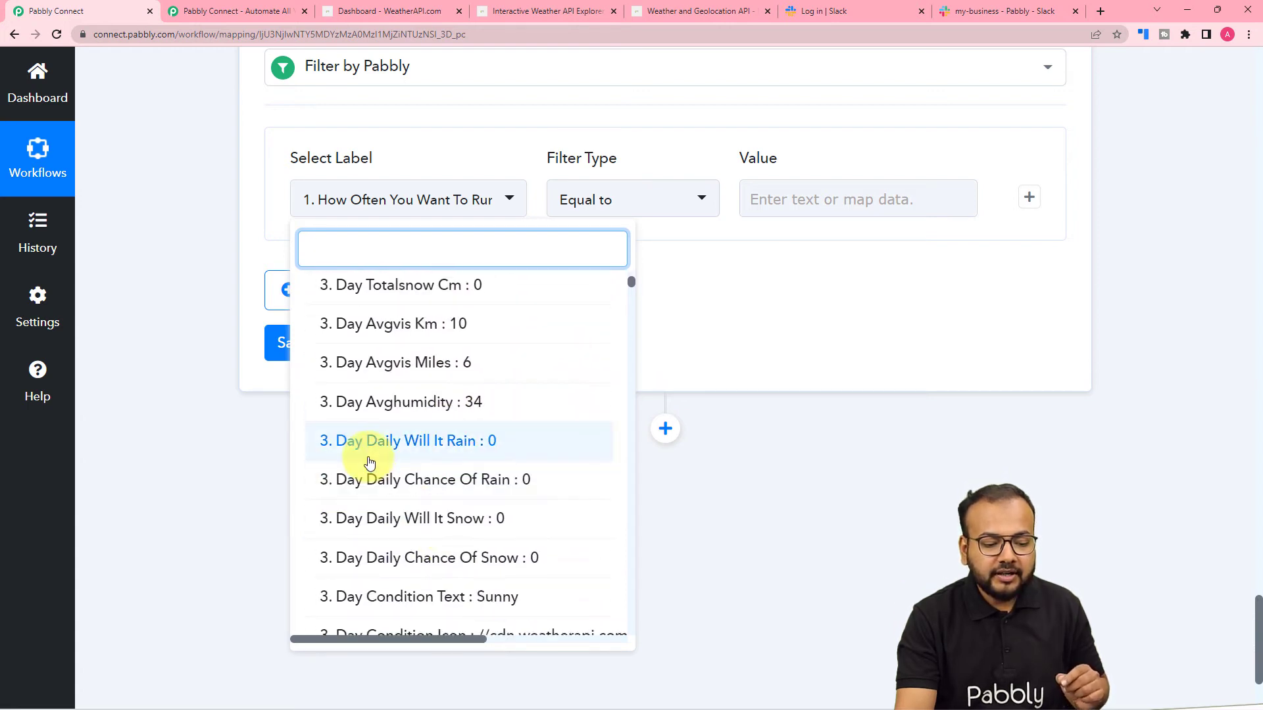
left_click(466, 456)
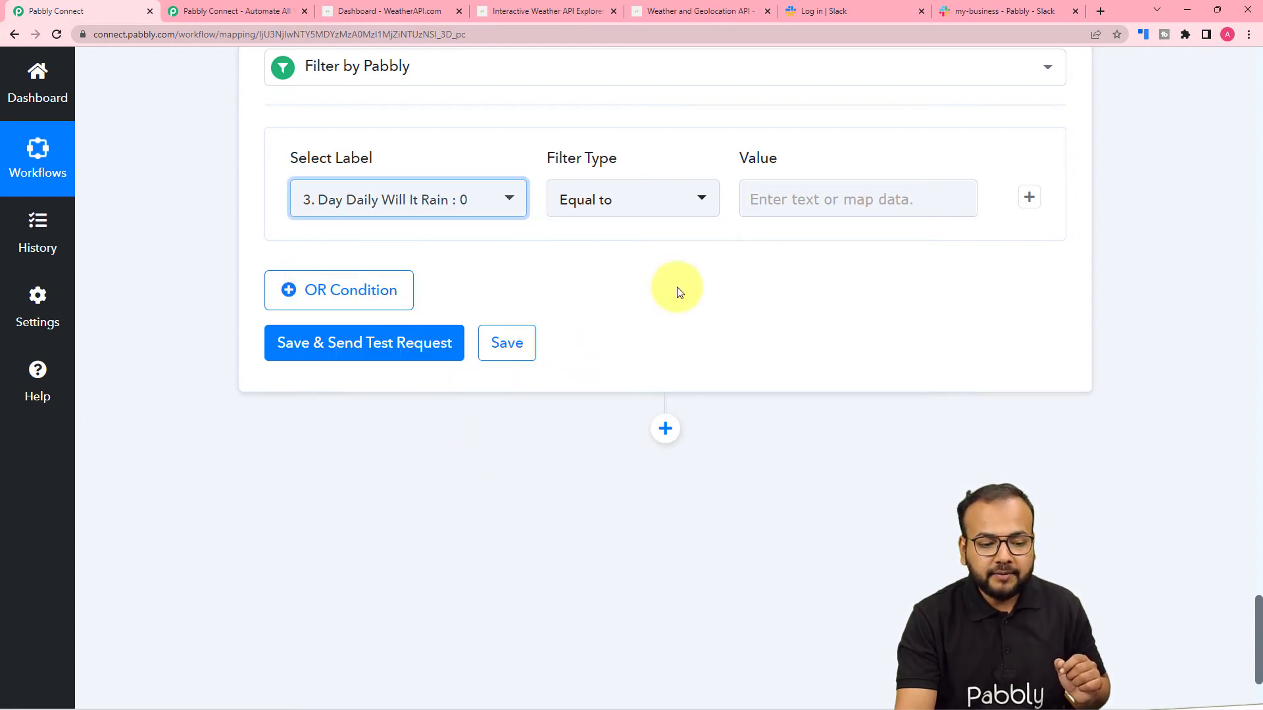
Set the filter type to Equal to with the value 1
left_click(644, 209)
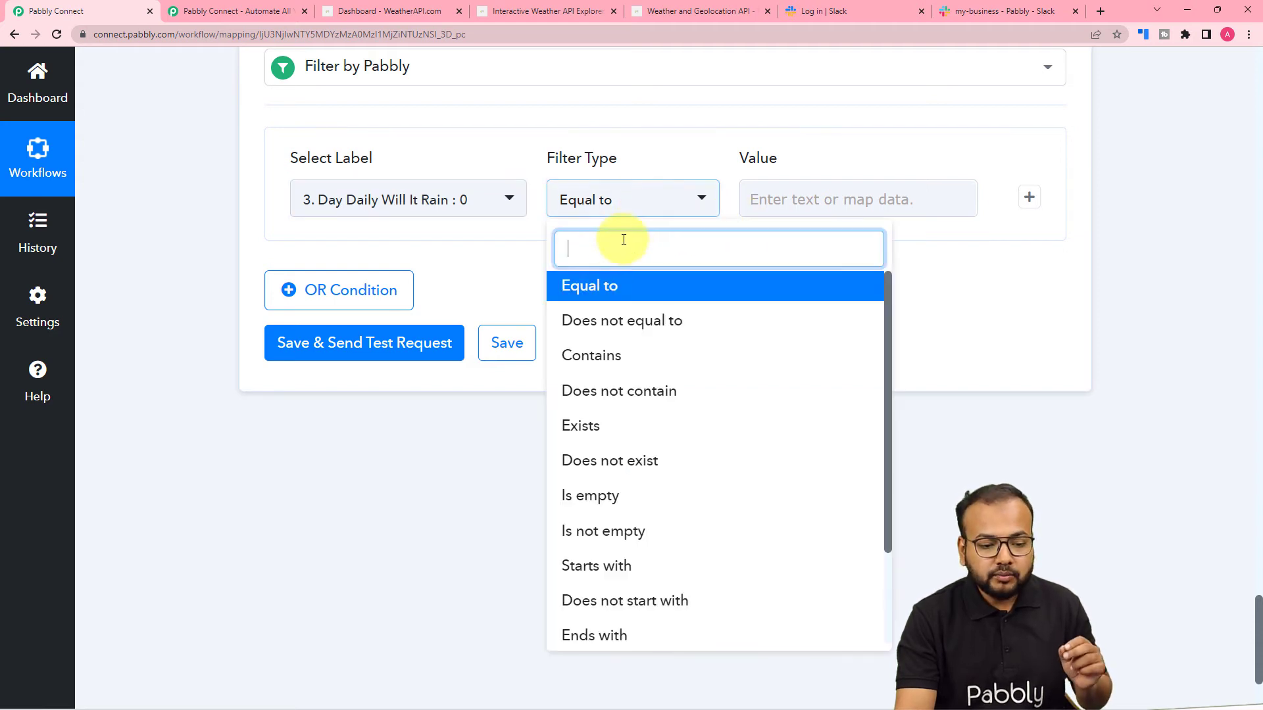
left_click(603, 285)
left_click(809, 203)
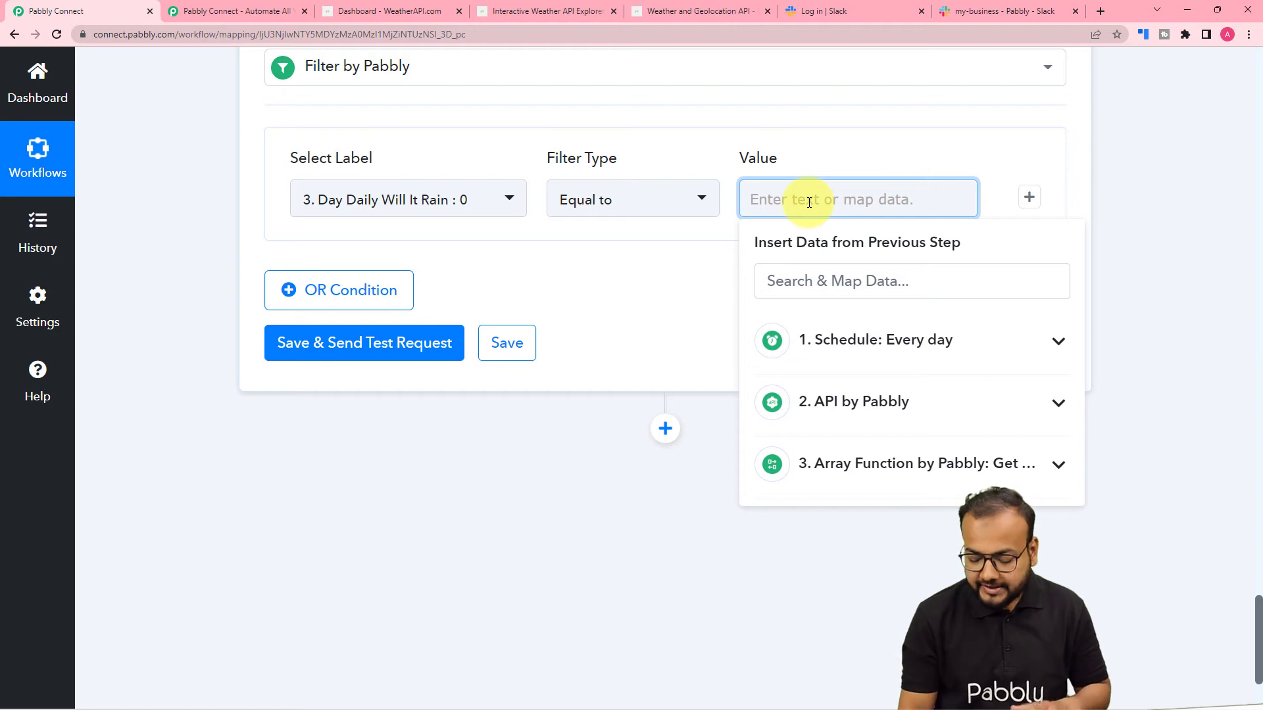
type("1")
left_click(685, 282)
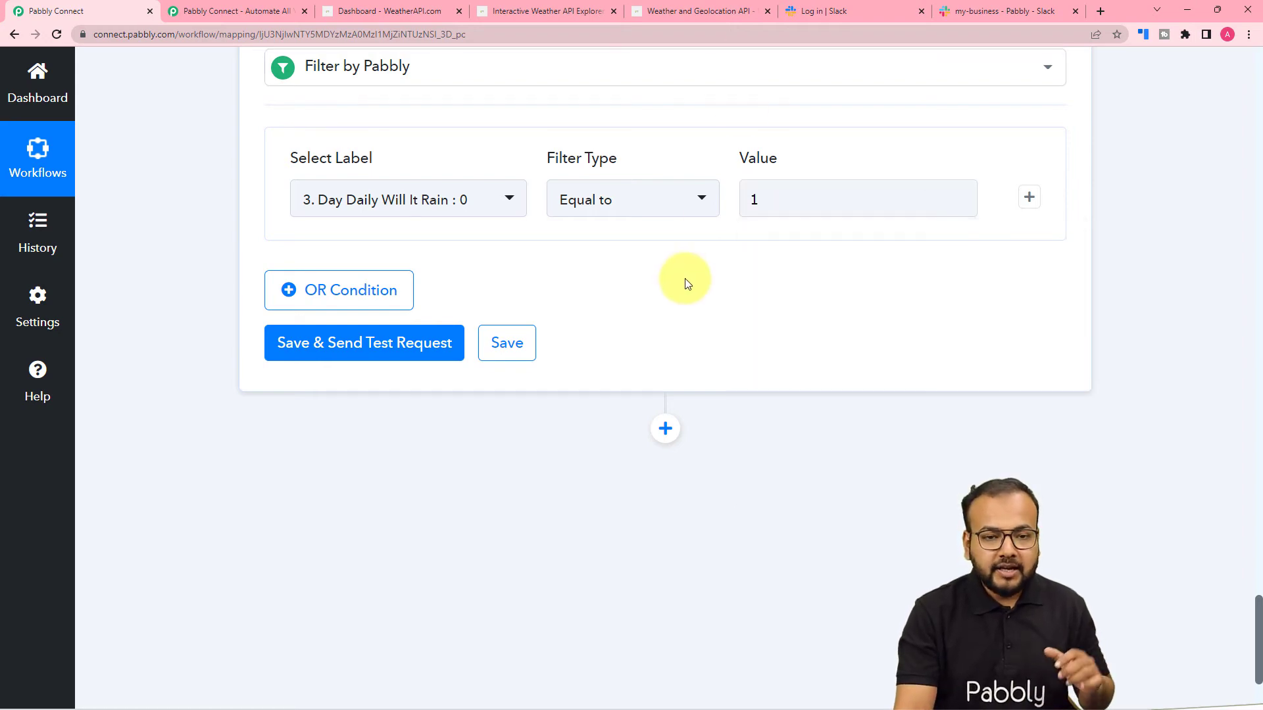
Check the meaning of the will_it_rain values in the WeatherAPI docs, then save the filter and send a test request
left_click(684, 13)
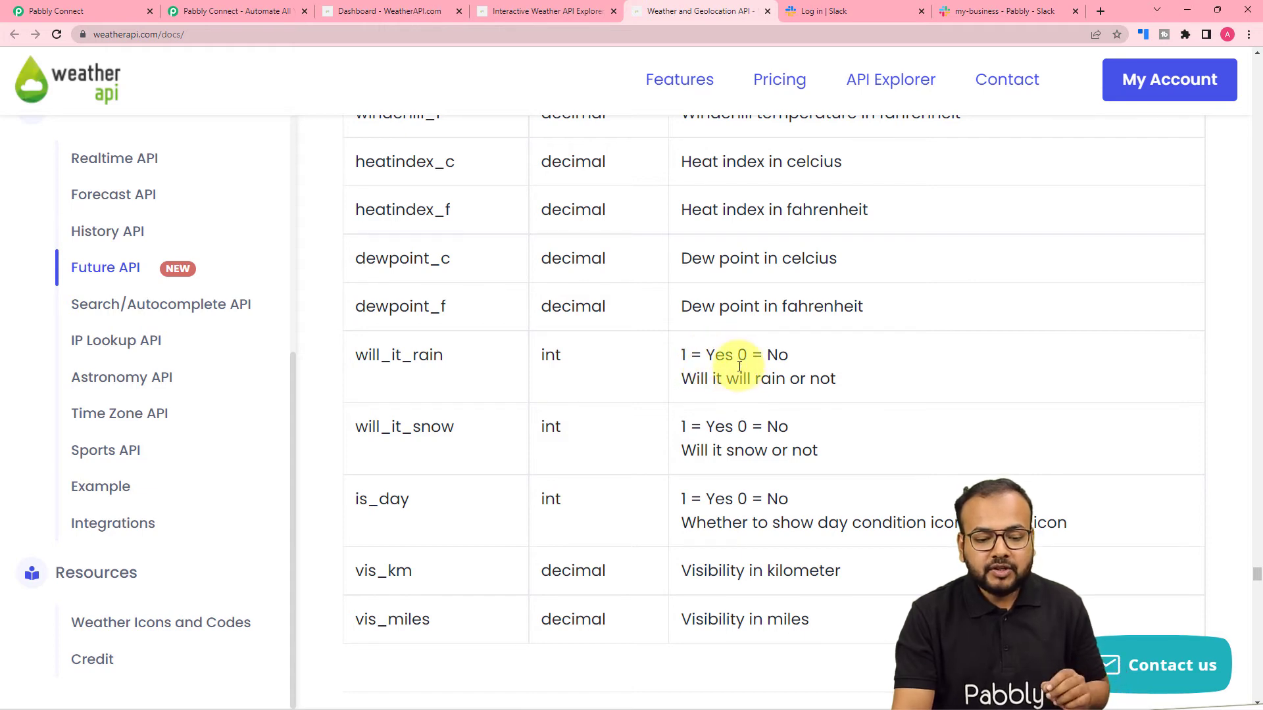
left_click(135, 10)
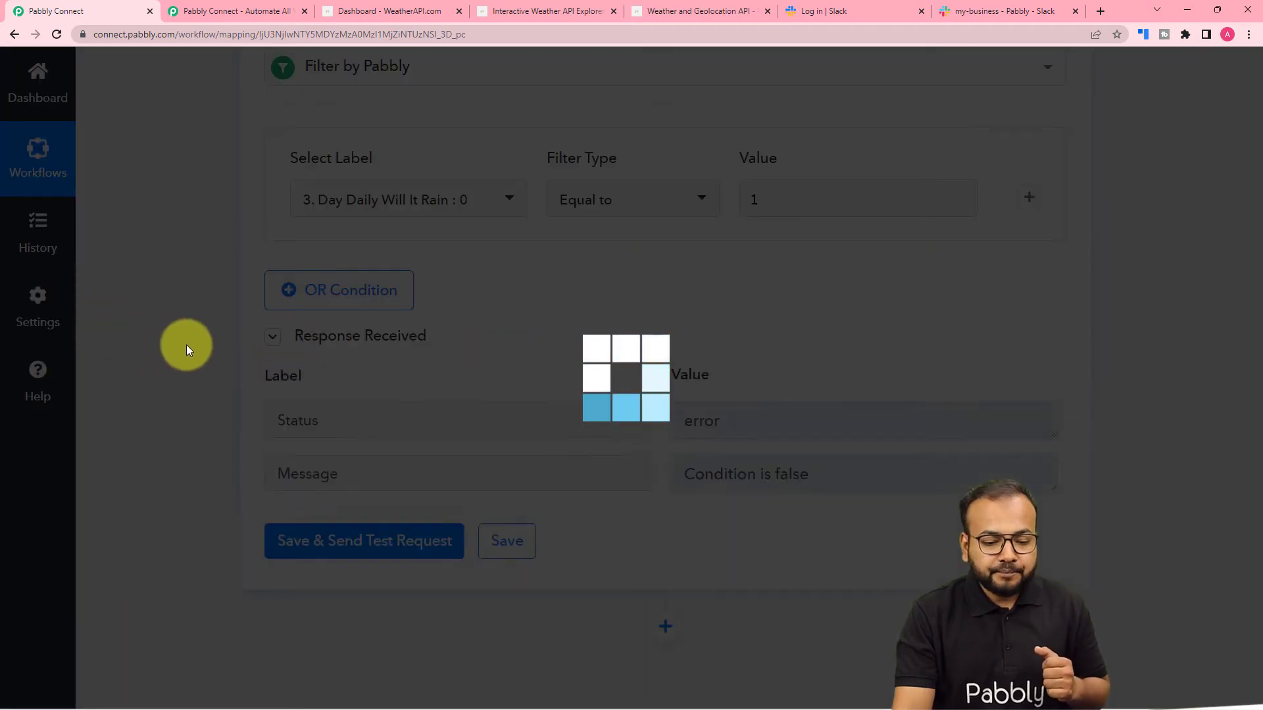
scroll(188, 346, "down", 1)
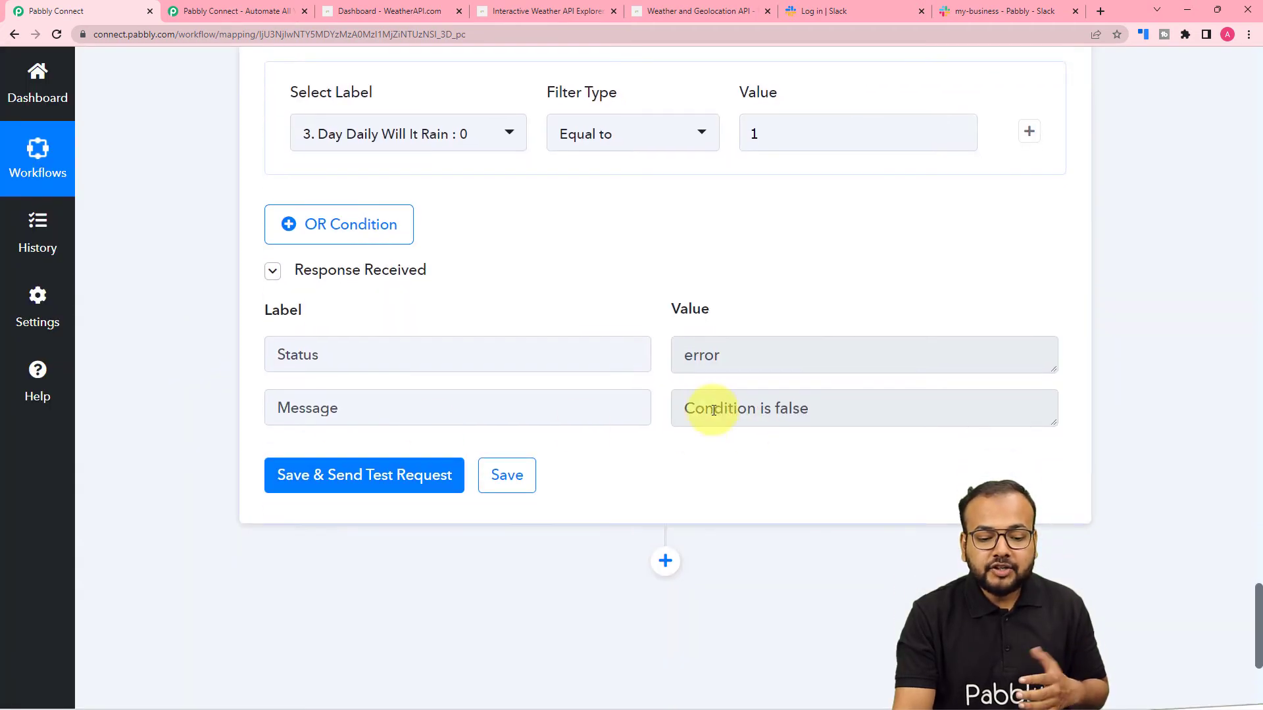
Compare the filter condition and its test response with the daily rain fields in the Array Function's response
scroll(824, 407, "up", 10)
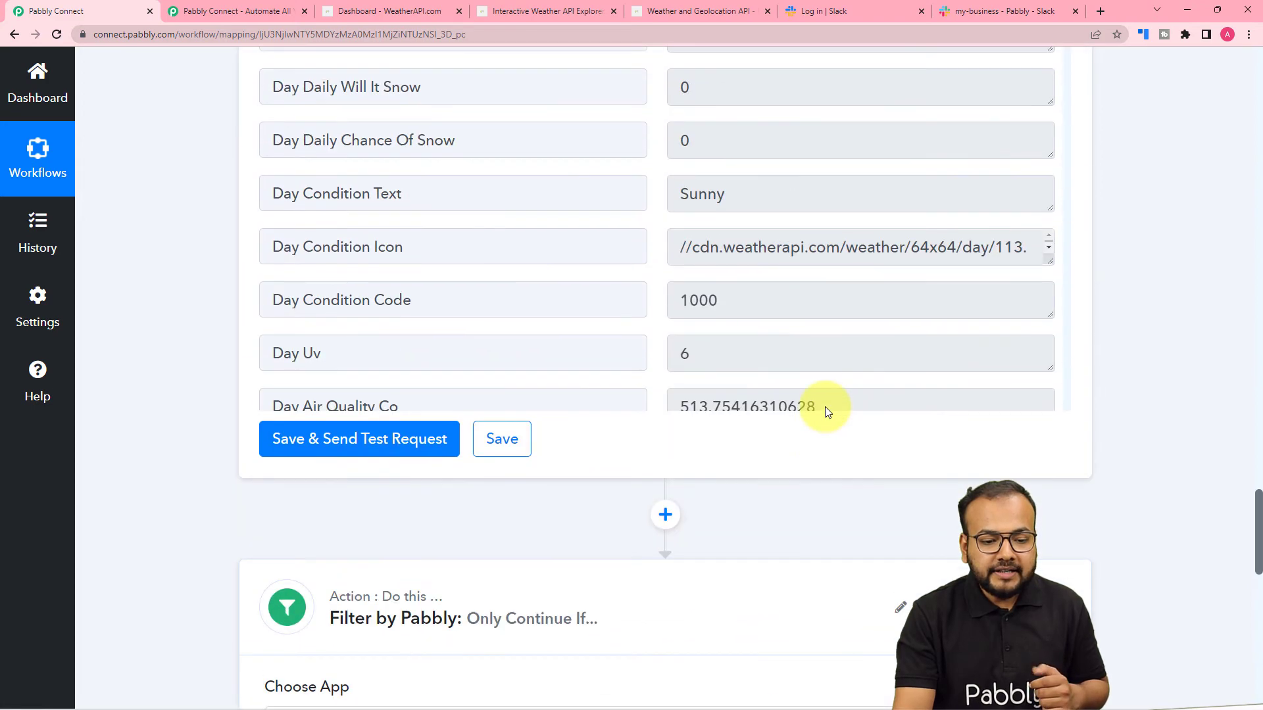
scroll(825, 407, "up", 2)
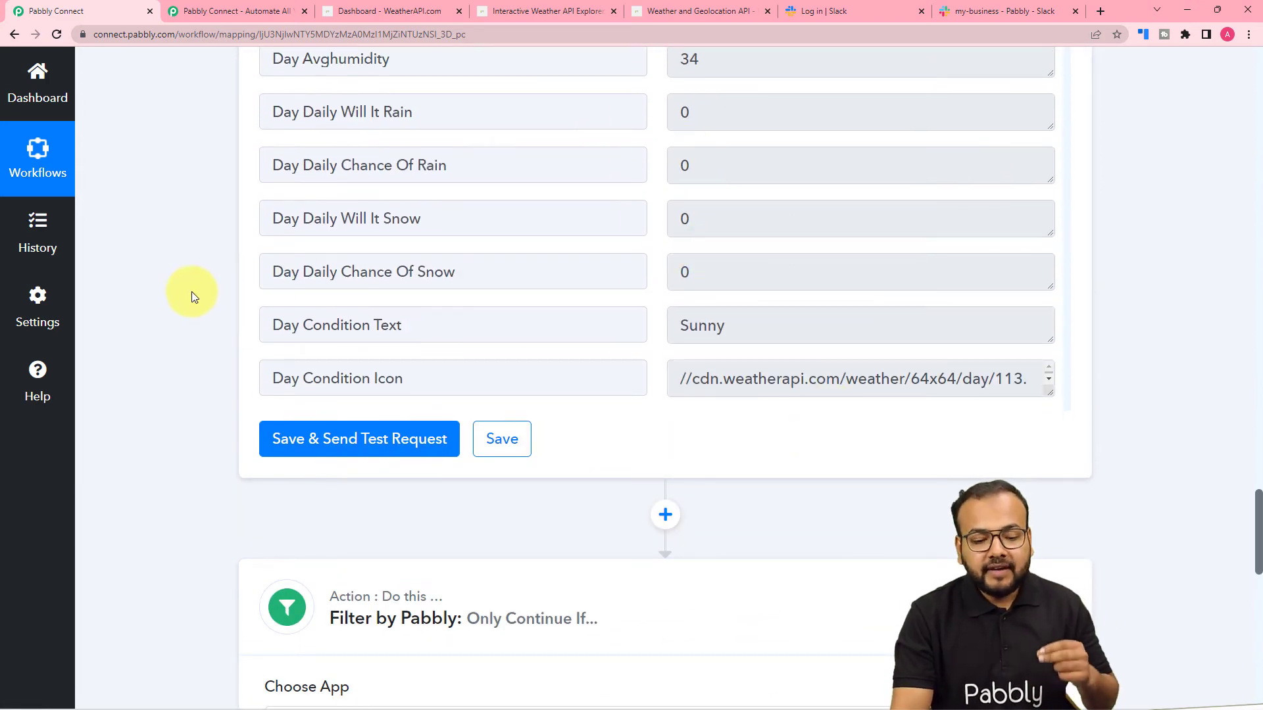
scroll(193, 291, "down", 6)
scroll(283, 322, "down", 2)
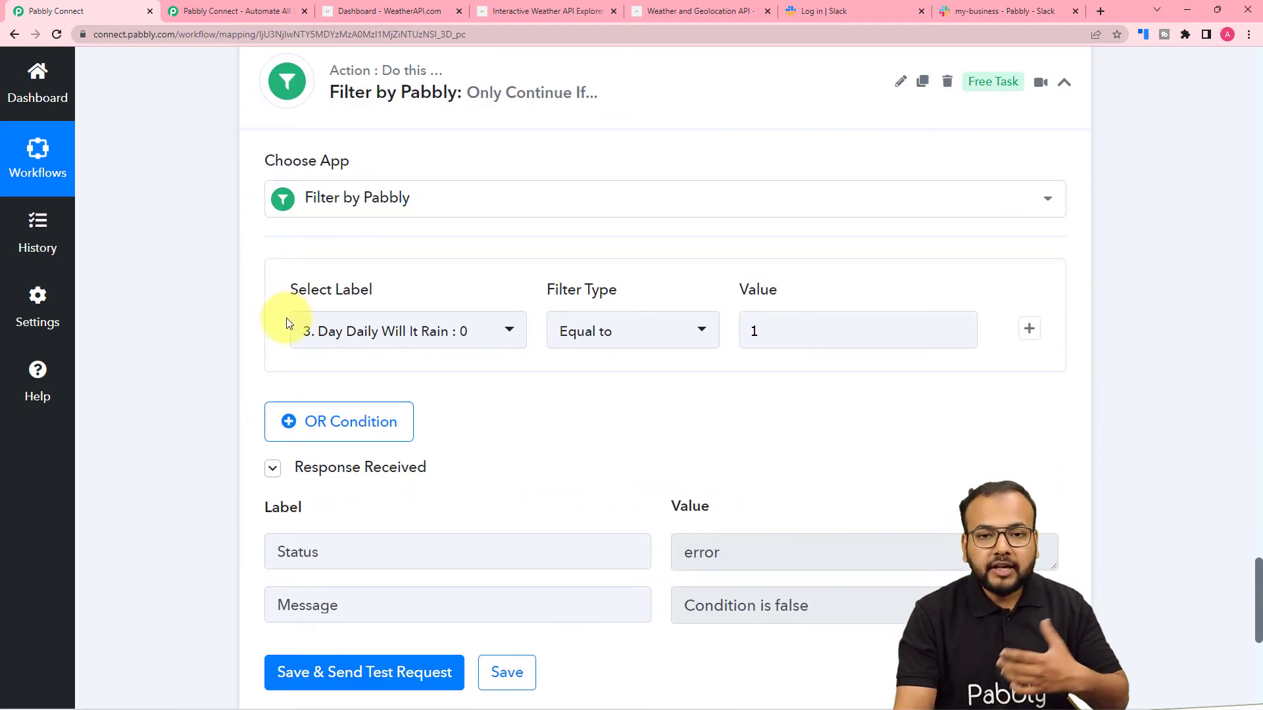
scroll(287, 318, "down", 2)
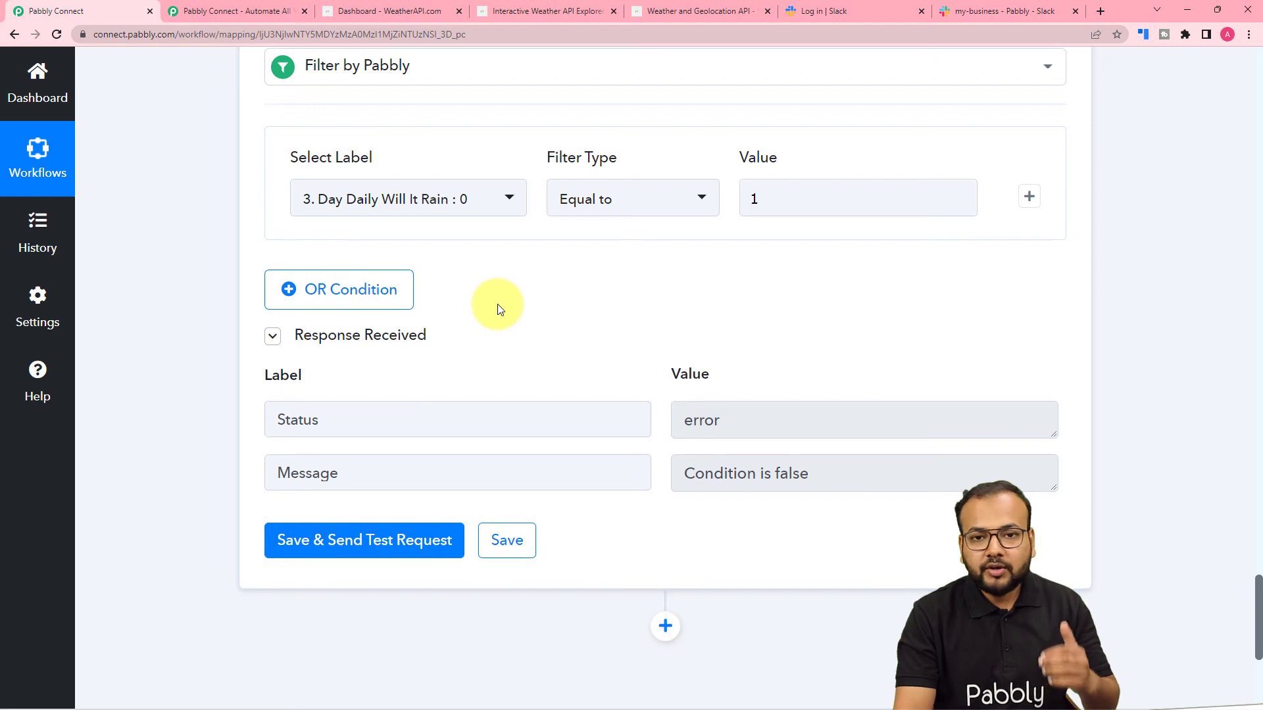
Add a Slack action step after the filter with the action event Send Channel Message
scroll(497, 304, "down", 1)
scroll(498, 304, "down", 5)
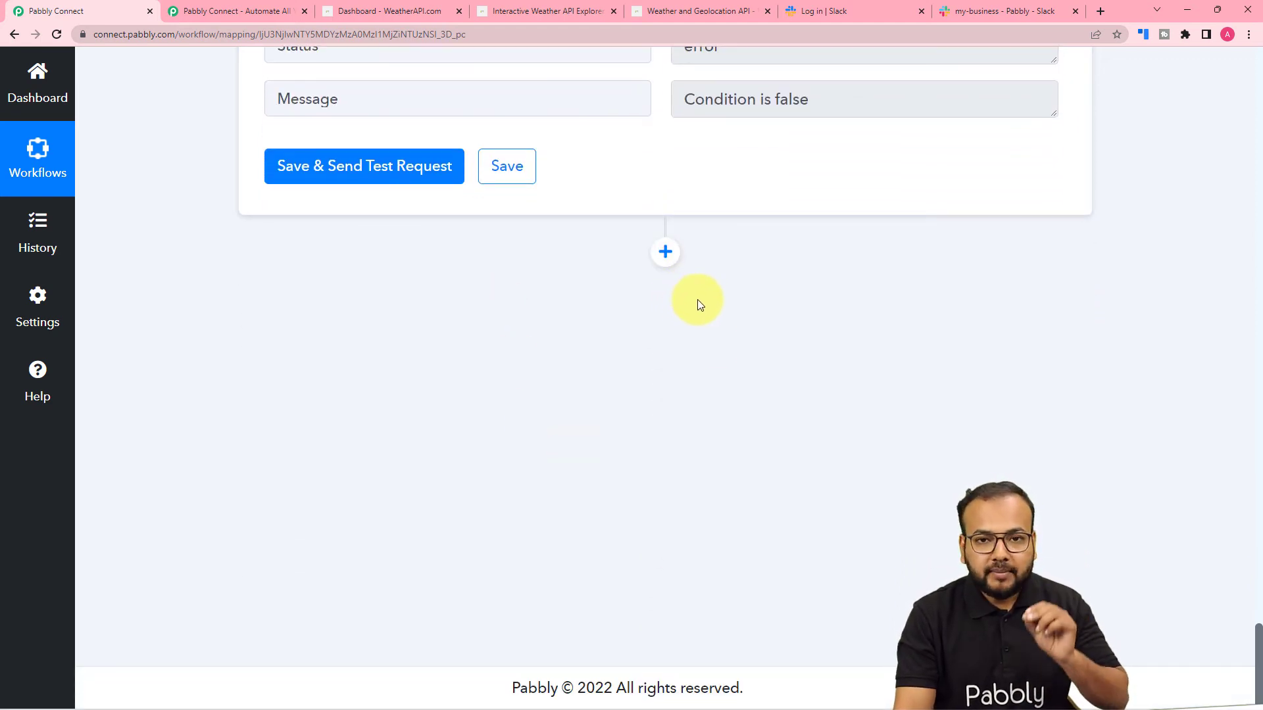
left_click(668, 263)
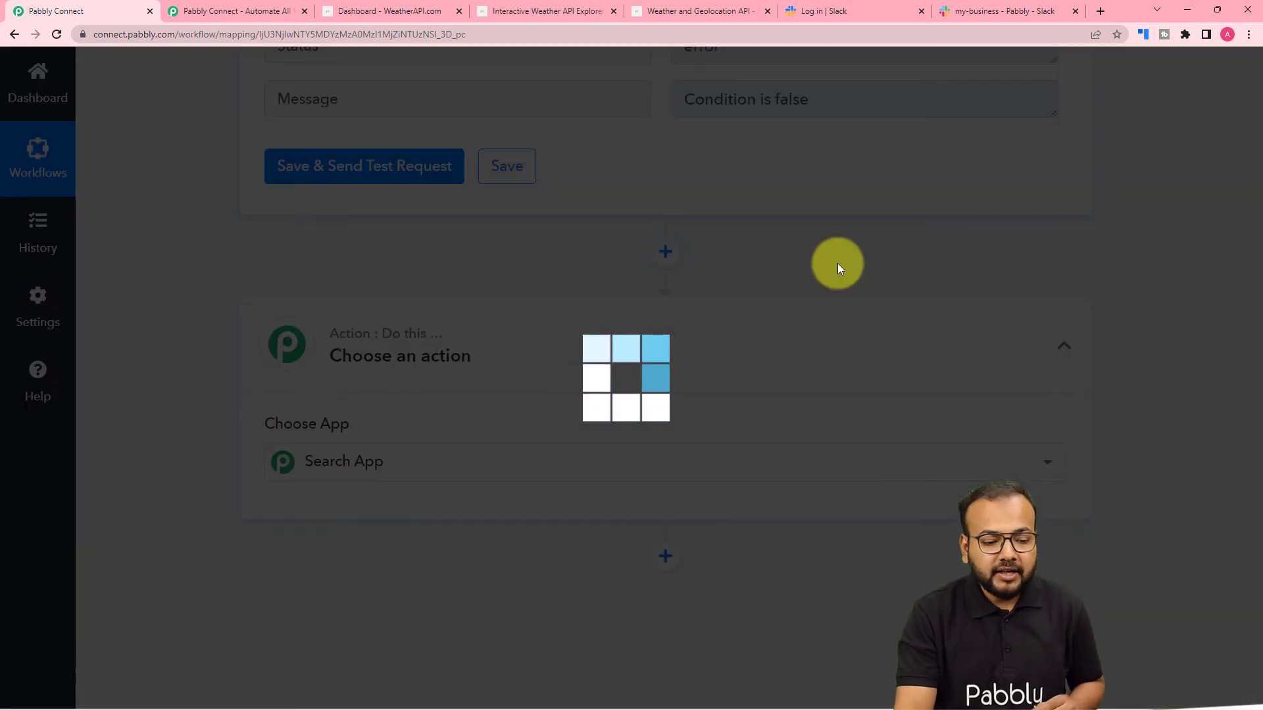
scroll(652, 392, "down", 1)
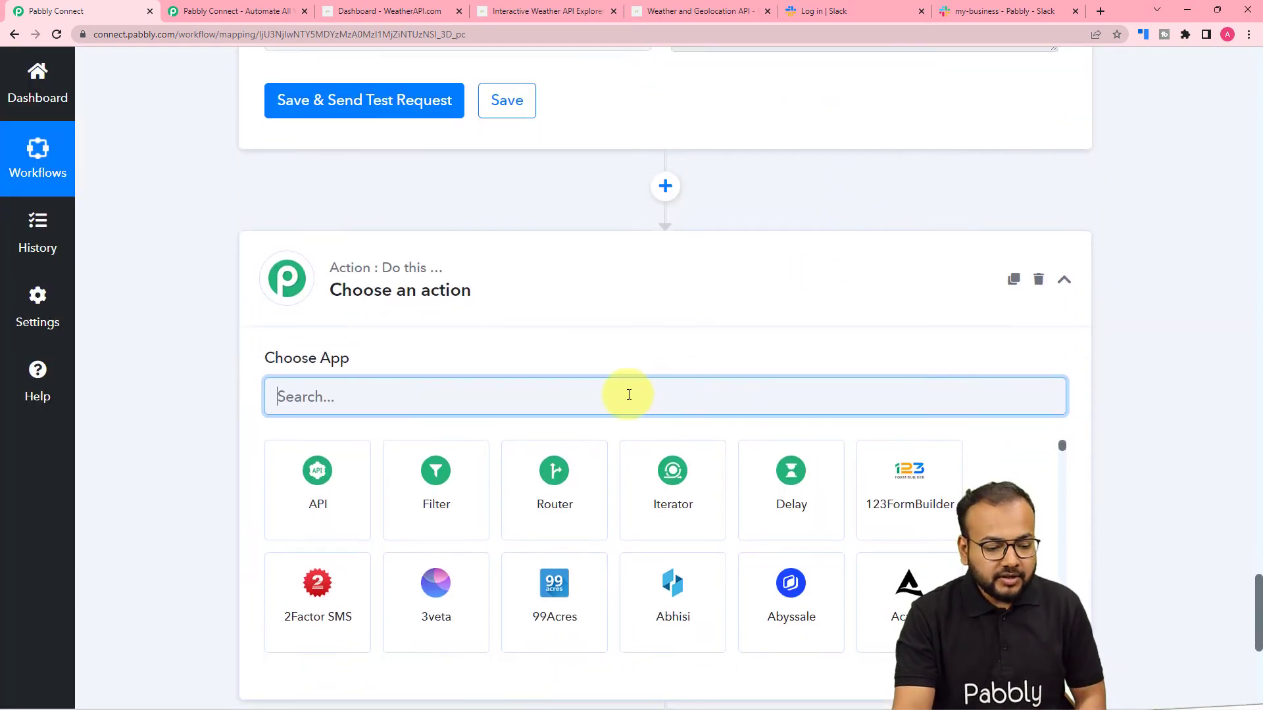
type("sla")
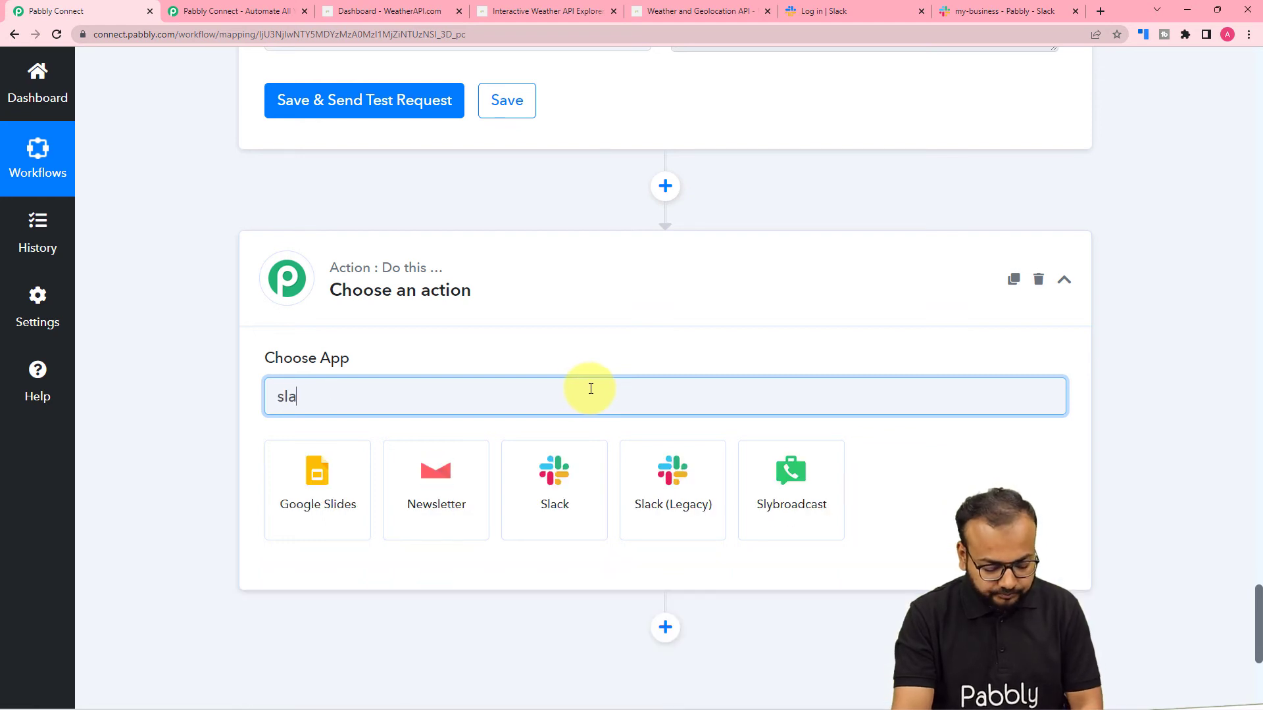
type("ck")
left_click(317, 479)
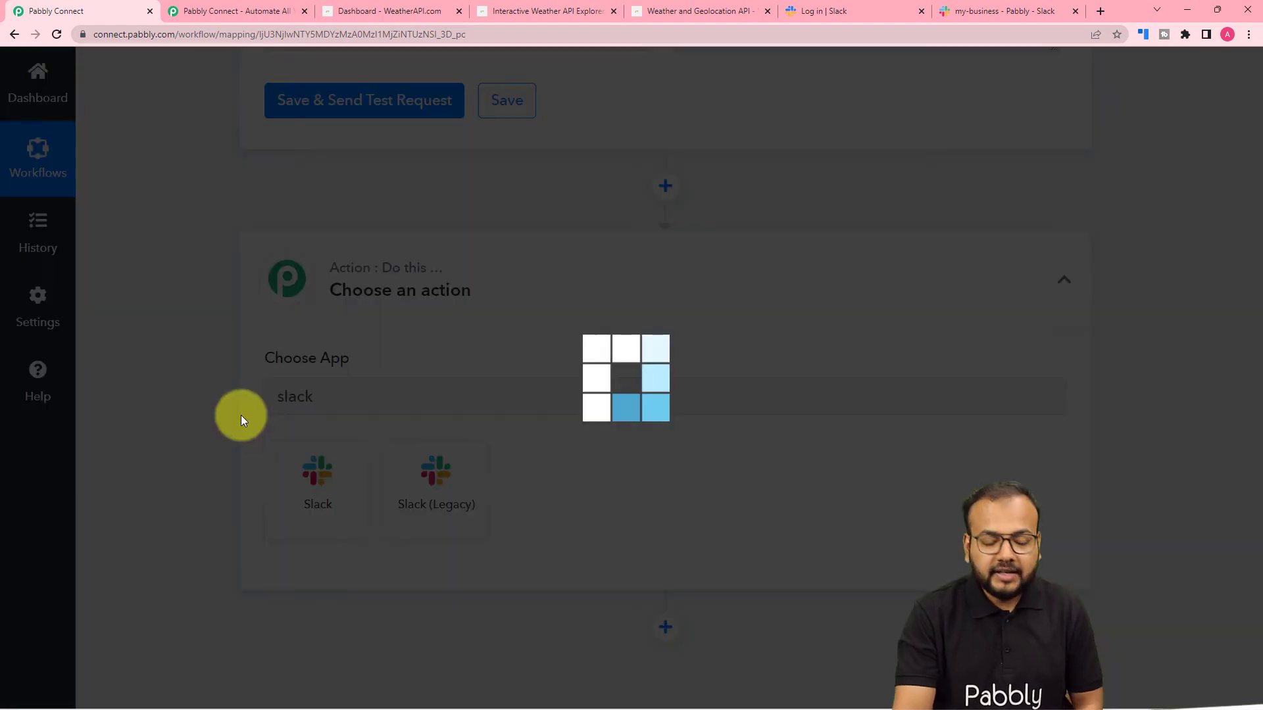
scroll(240, 416, "down", 2)
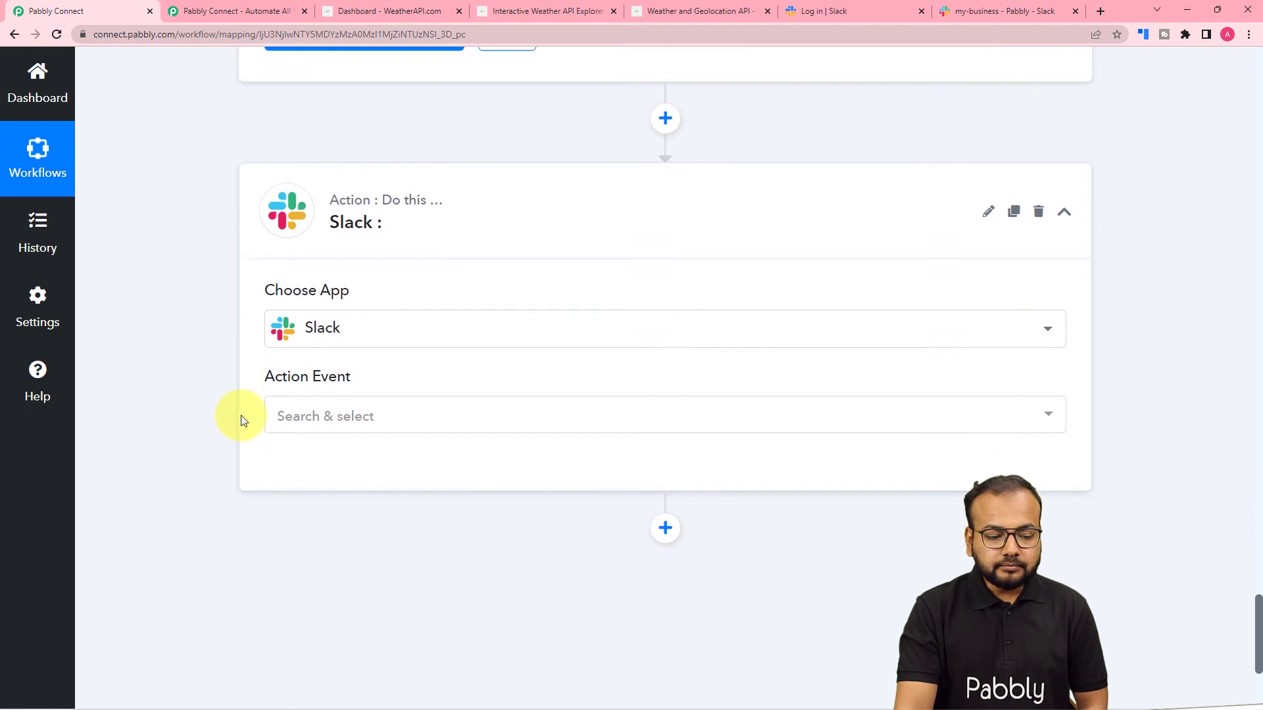
left_click(354, 361)
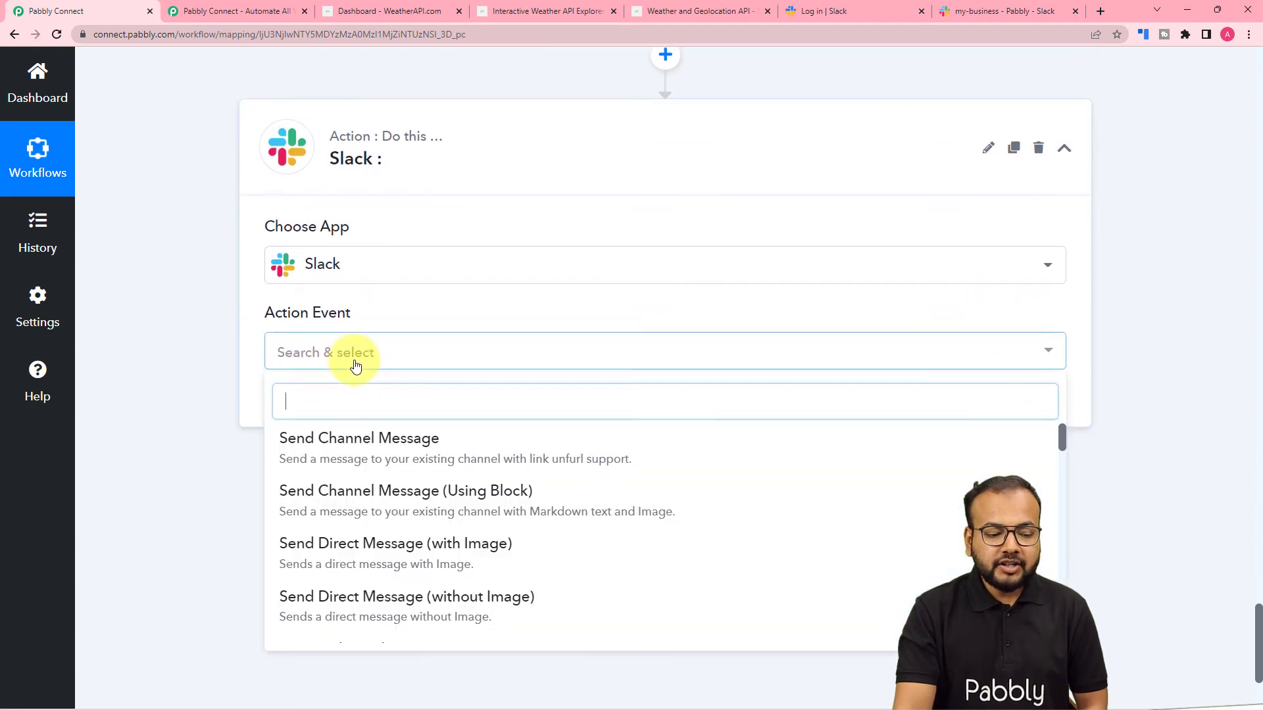
left_click(362, 455)
Start adding a new Slack connection for the Send Channel Message step
left_click(309, 417)
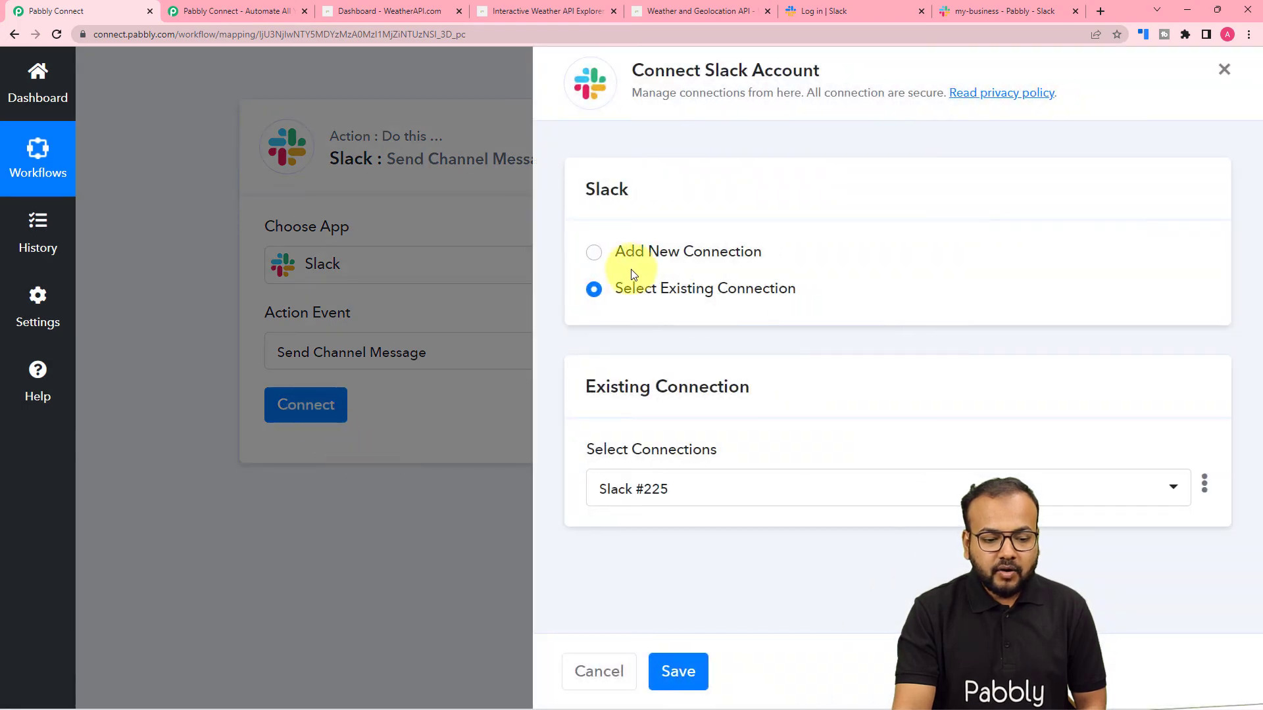
left_click(596, 261)
left_click(650, 461)
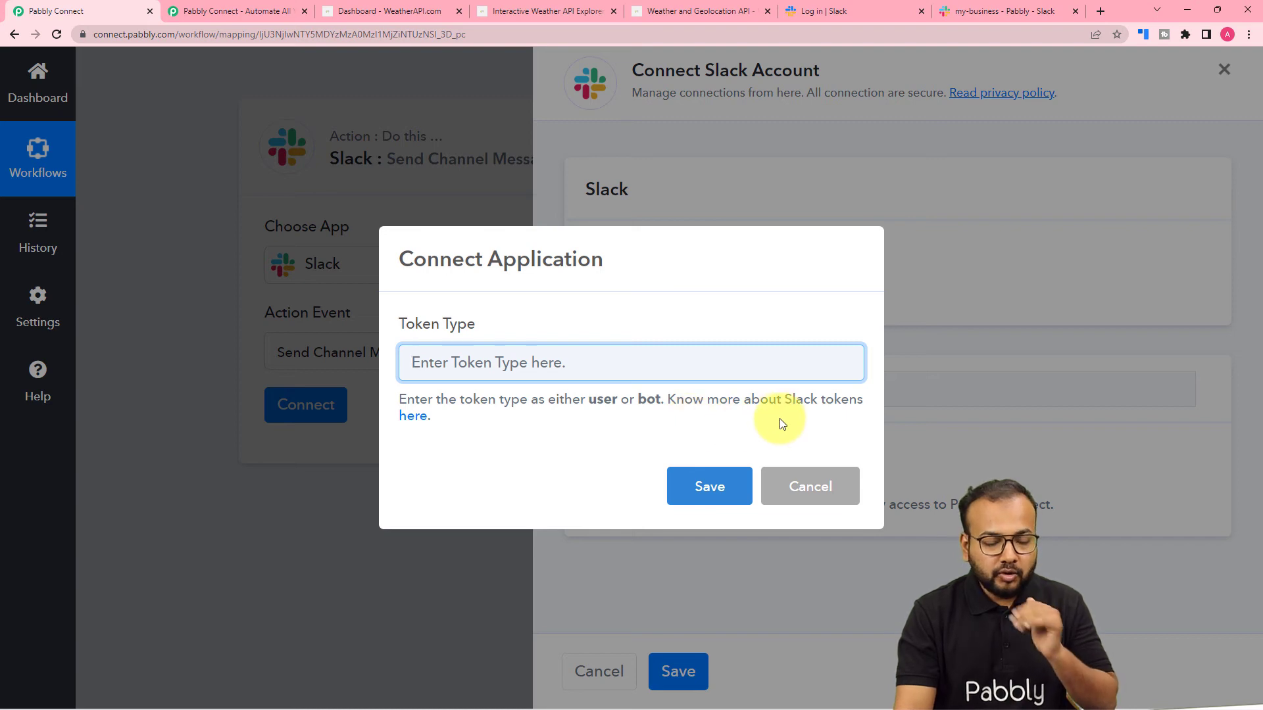
Read the Pabbly forum thread on the permissions of the user and bot token types, then return to the Slack connection
left_click(417, 421)
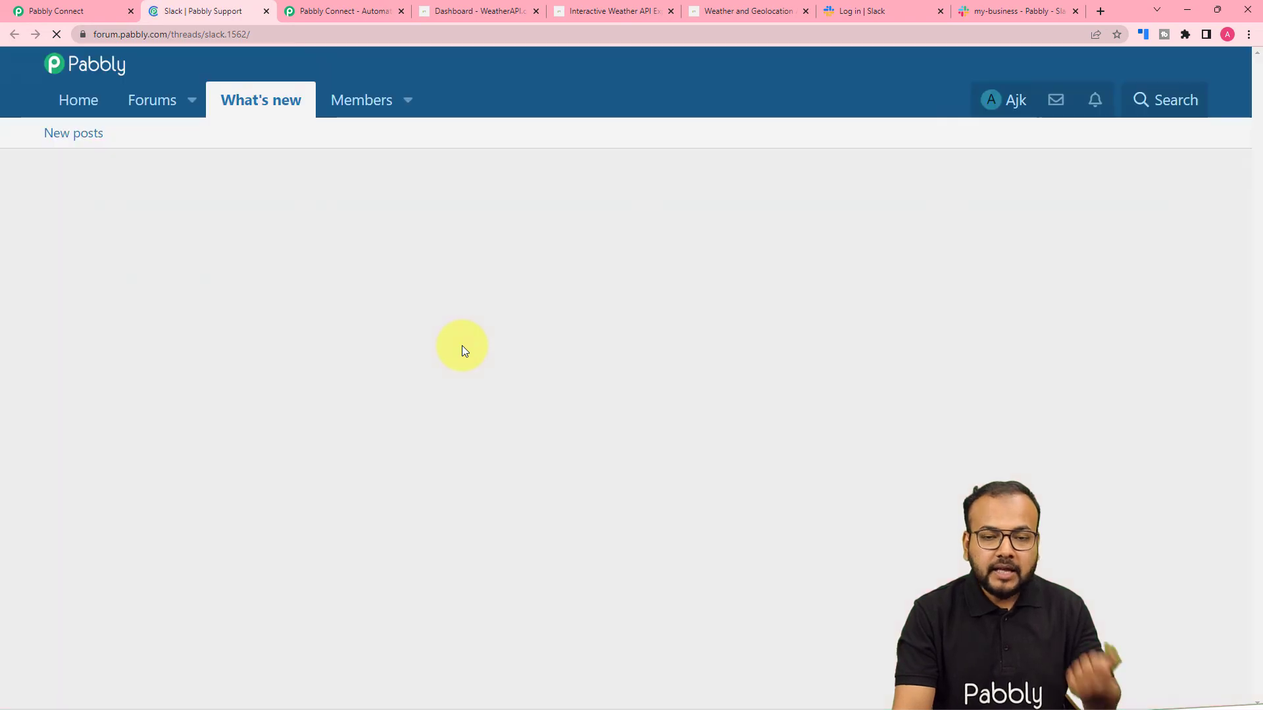
scroll(462, 345, "down", 5)
scroll(461, 345, "down", 6)
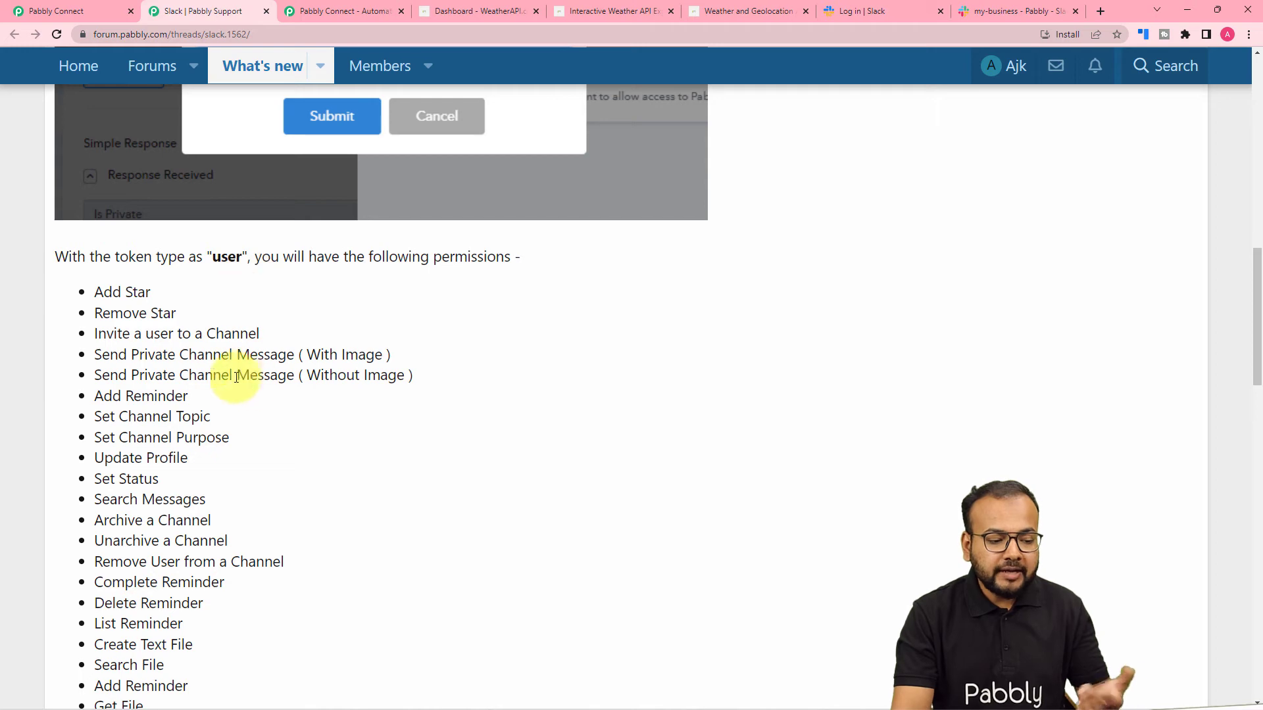
scroll(243, 487, "down", 3)
scroll(242, 488, "down", 7)
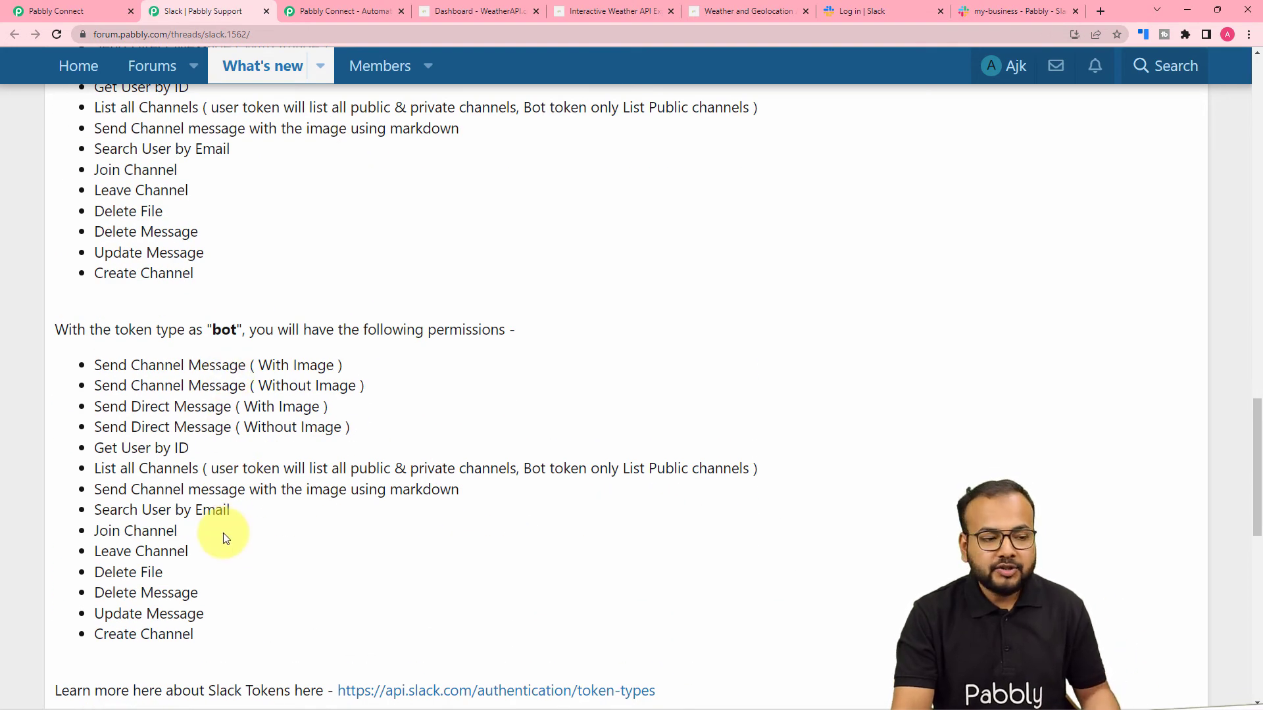
scroll(223, 533, "up", 3)
left_click(86, 18)
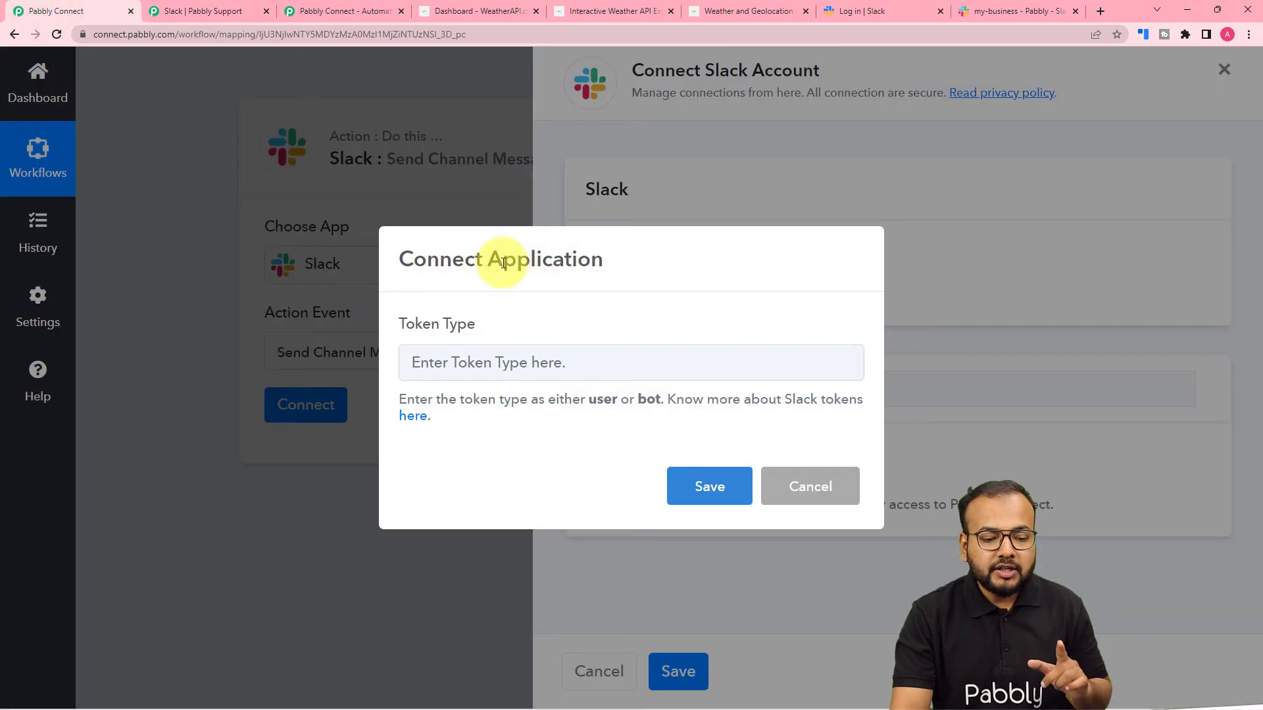
Connect Slack with the token type user and allow Pabbly Connect to access the Pabbly workspace
left_click(558, 368)
type("u")
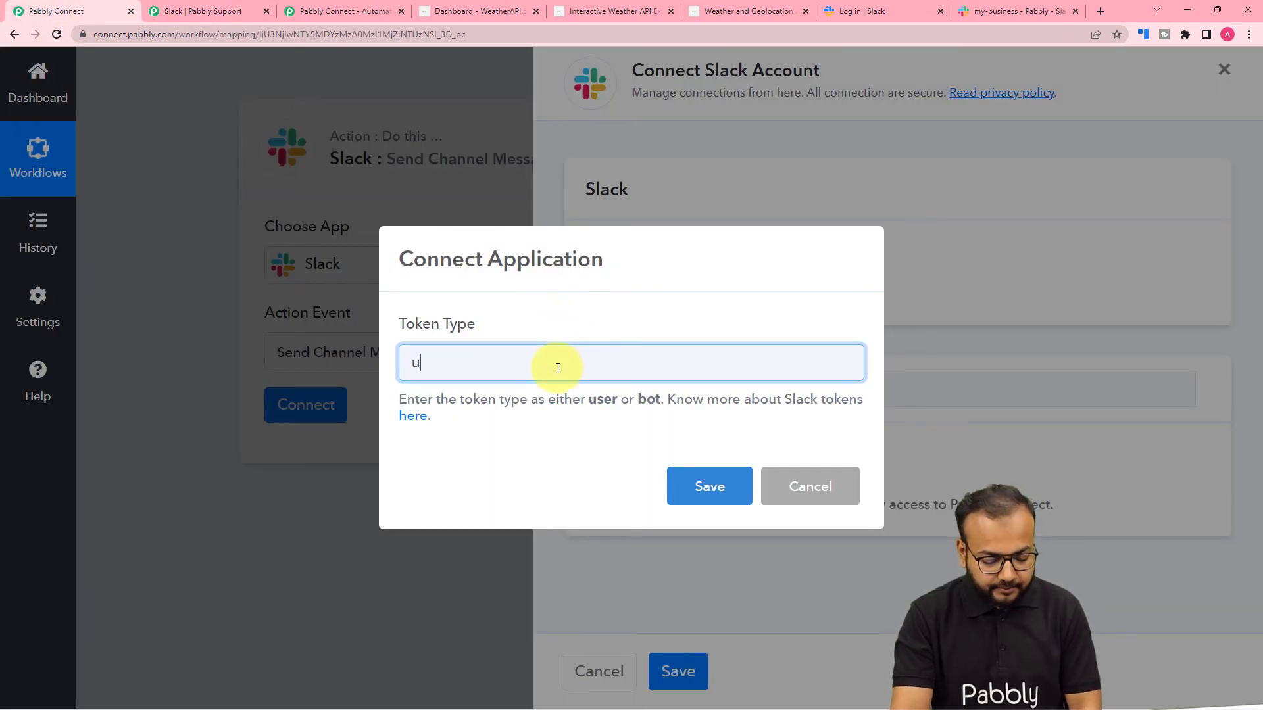
type("ser")
left_click(723, 487)
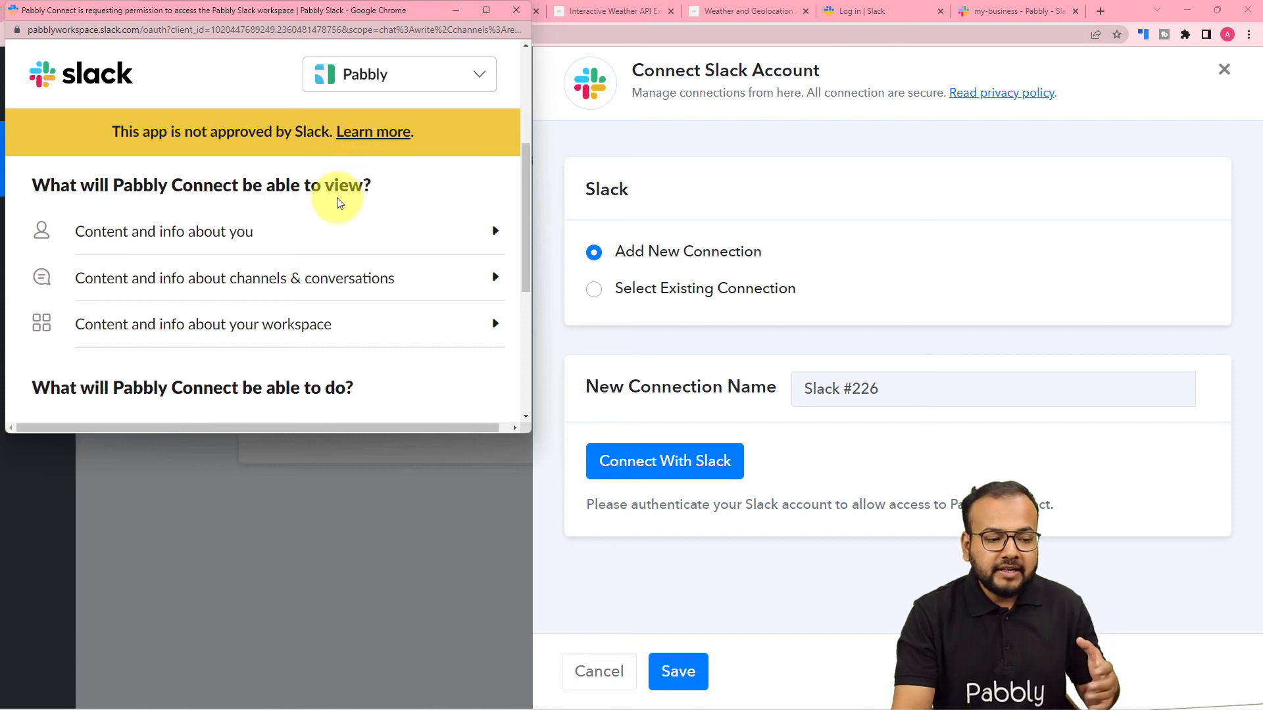
scroll(286, 257, "down", 4)
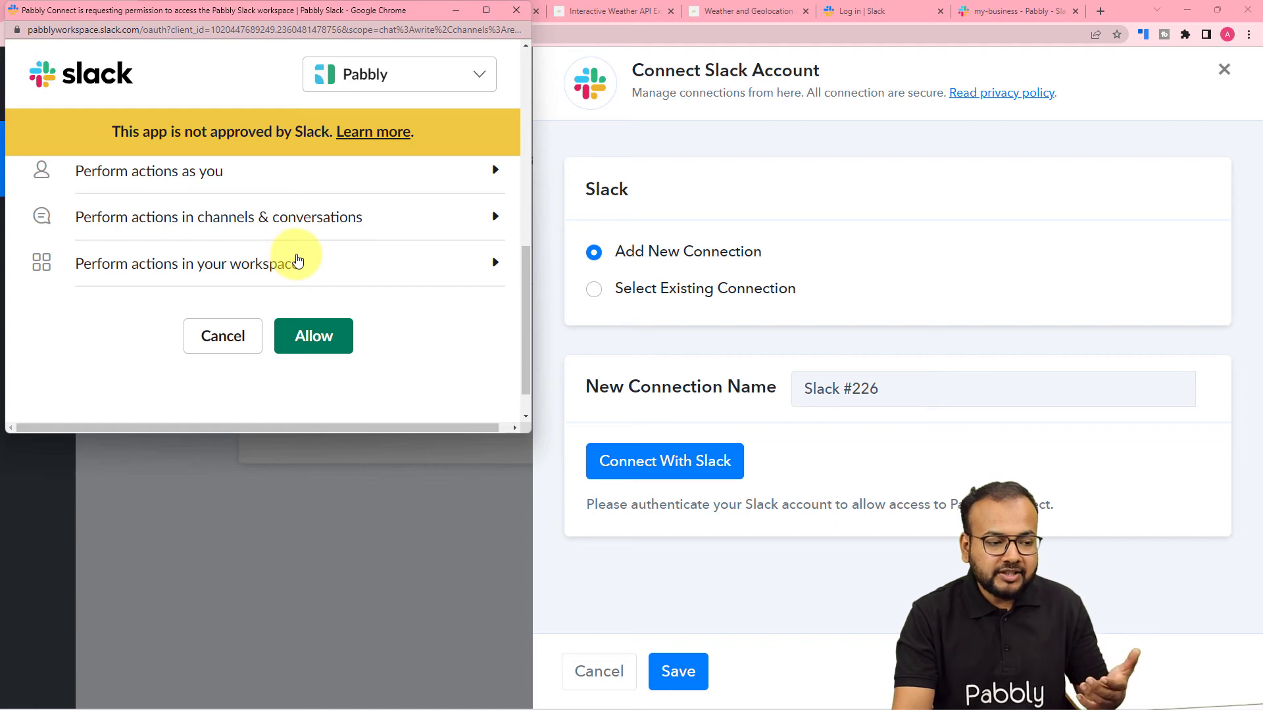
left_click(300, 339)
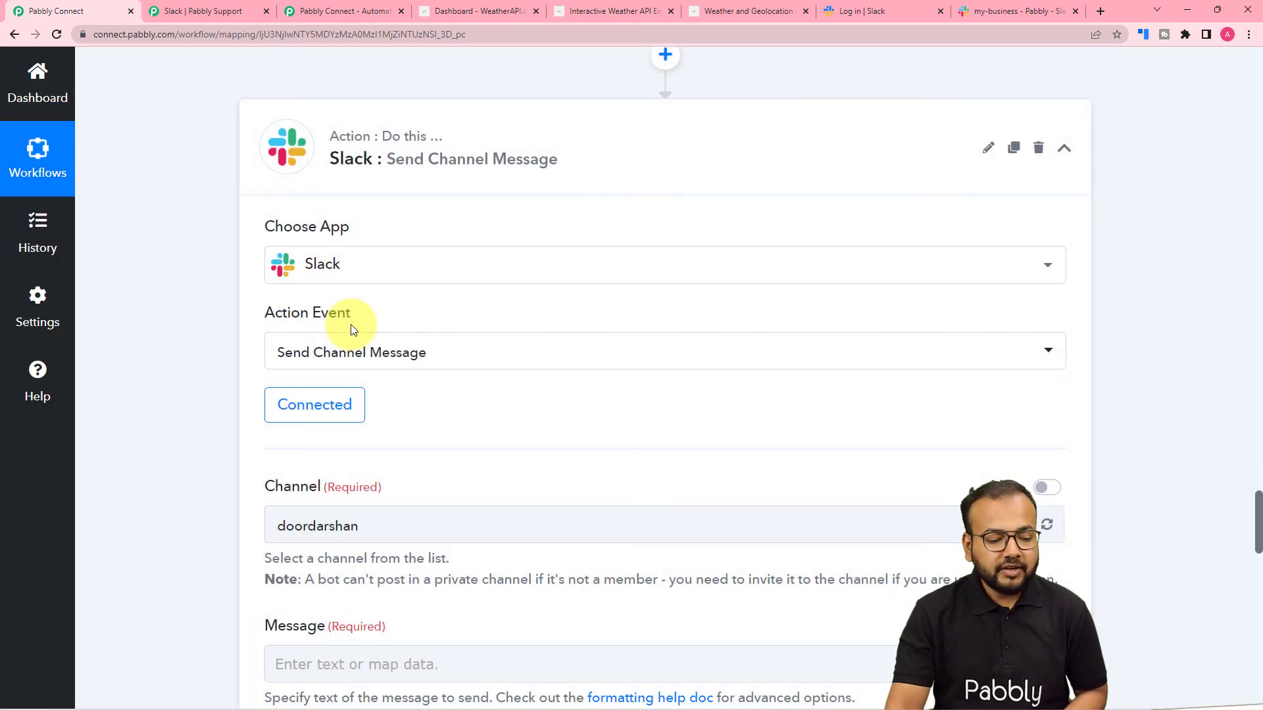
Set the Slack message's channel to my-business
scroll(464, 294, "down", 6)
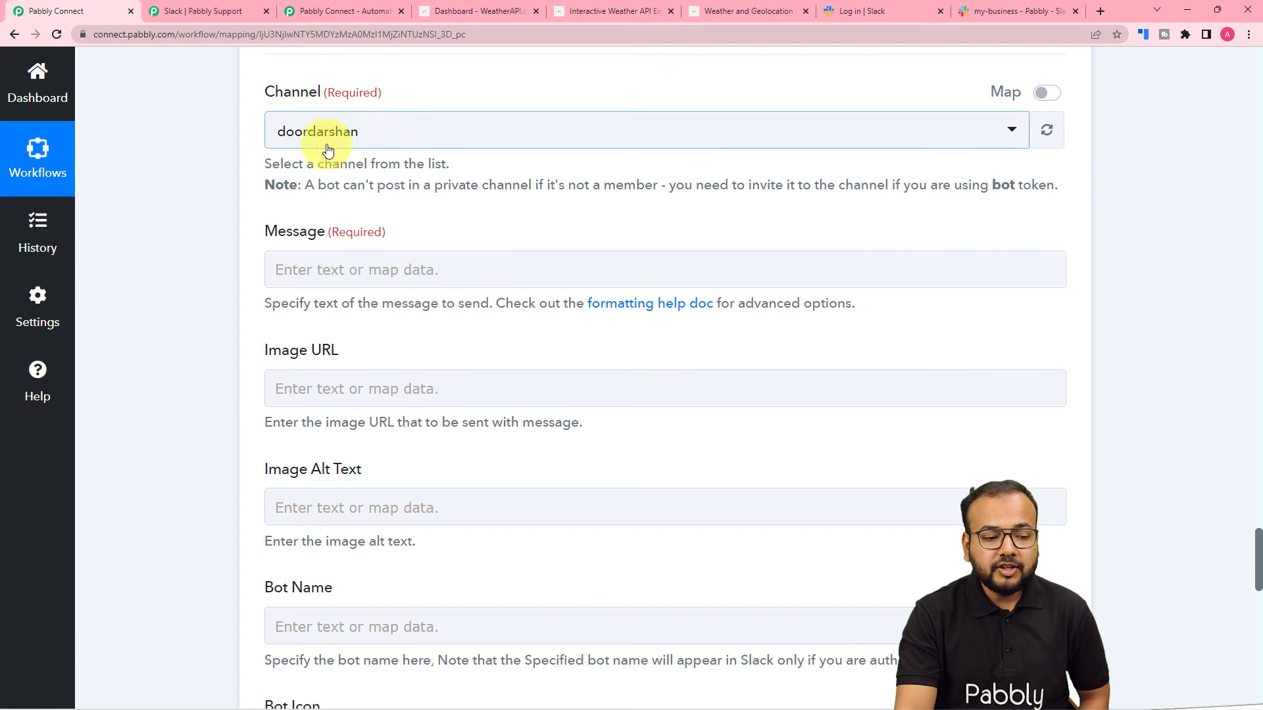
left_click(993, 9)
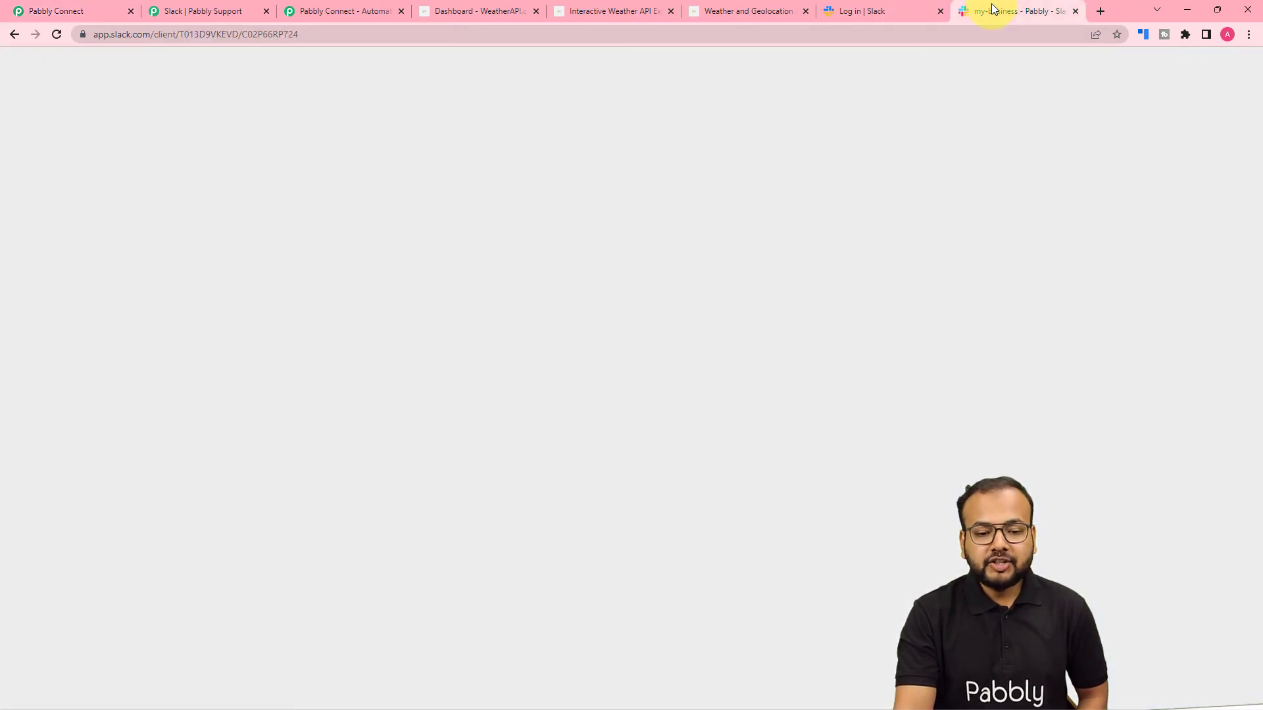
left_click(78, 12)
left_click(354, 134)
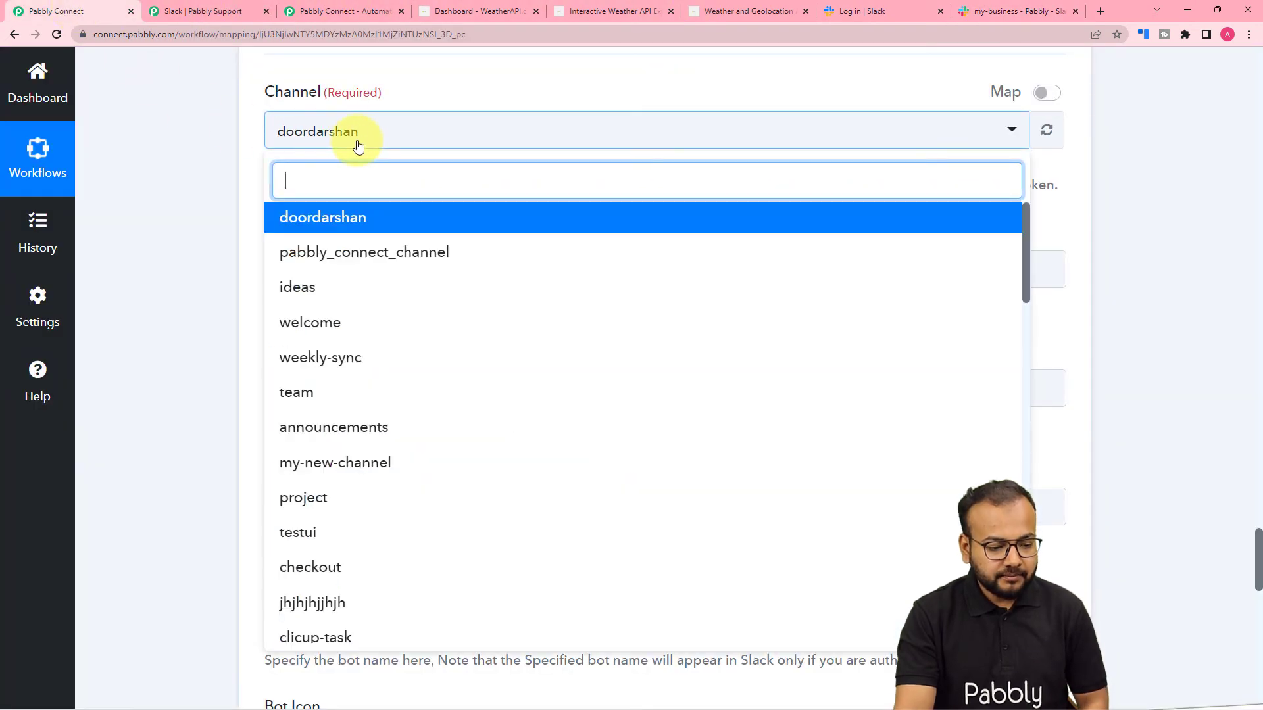
type("my")
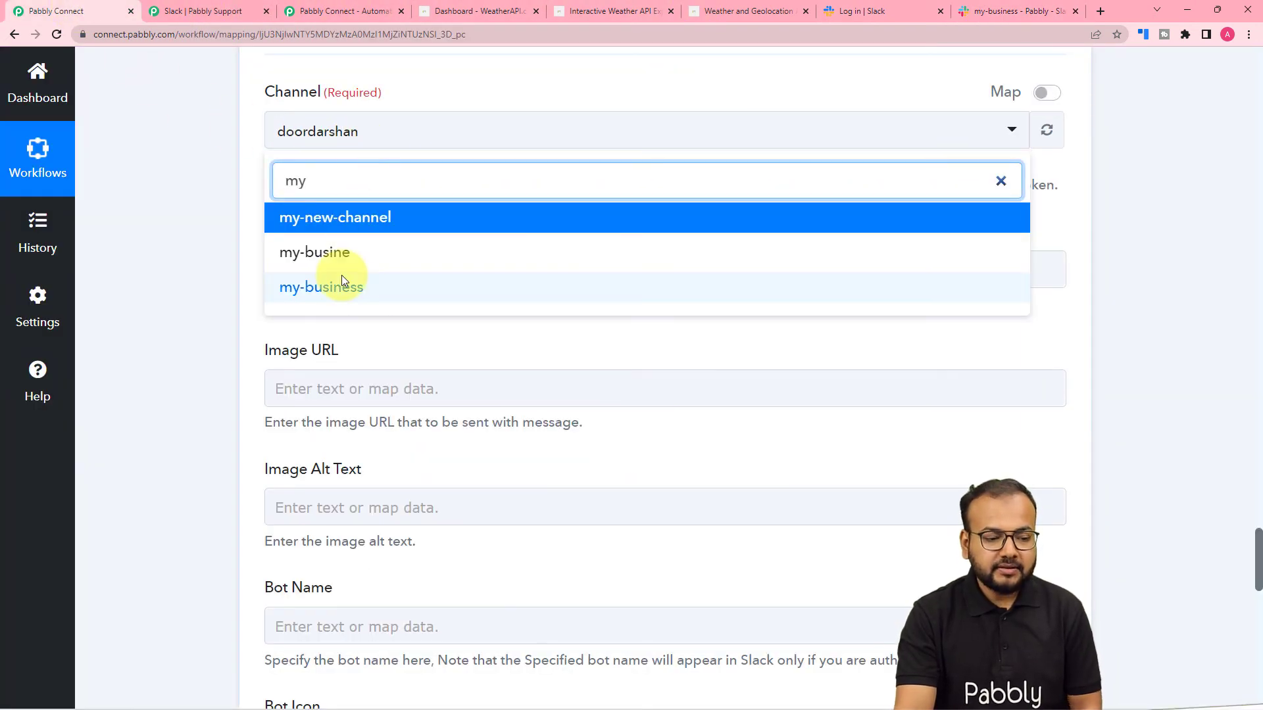
left_click(349, 288)
scroll(263, 272, "down", 2)
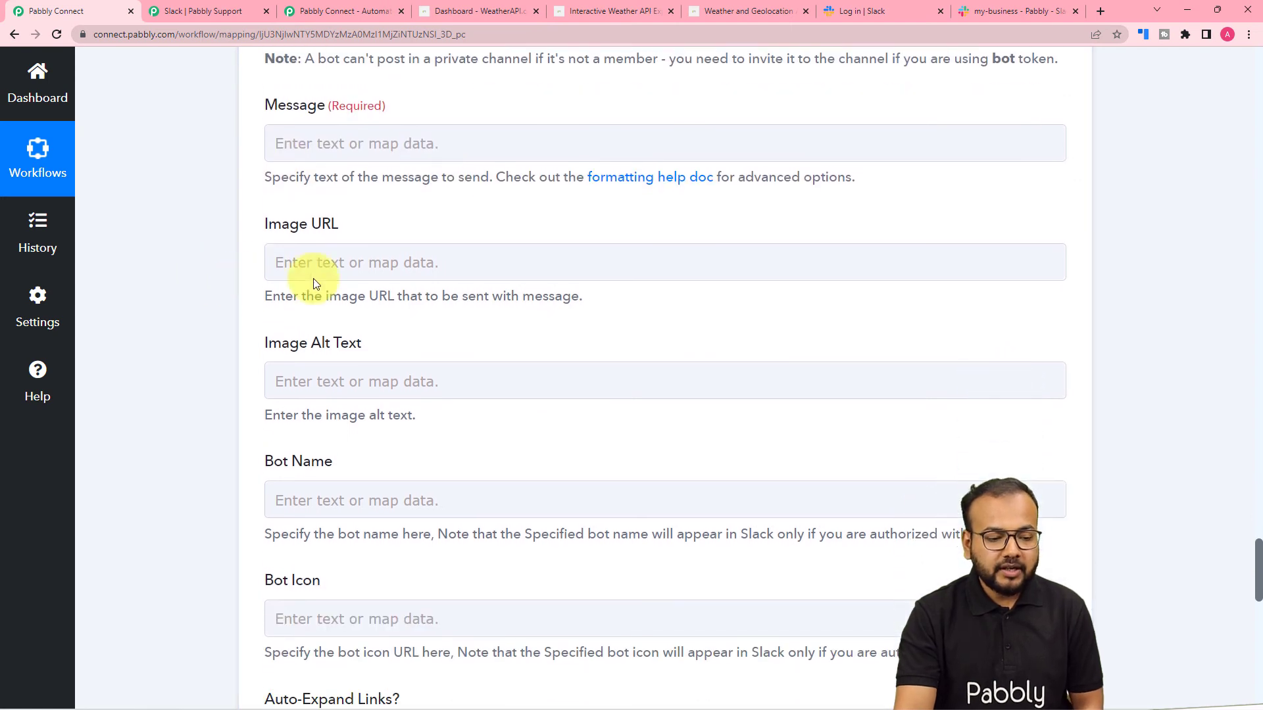
Write the Slack message with "Hello Team,", tomorrow's rain possibility, safety and work-from-home advice, a "Chances of rain:" line and "Thanks and Regards."
left_click(420, 141)
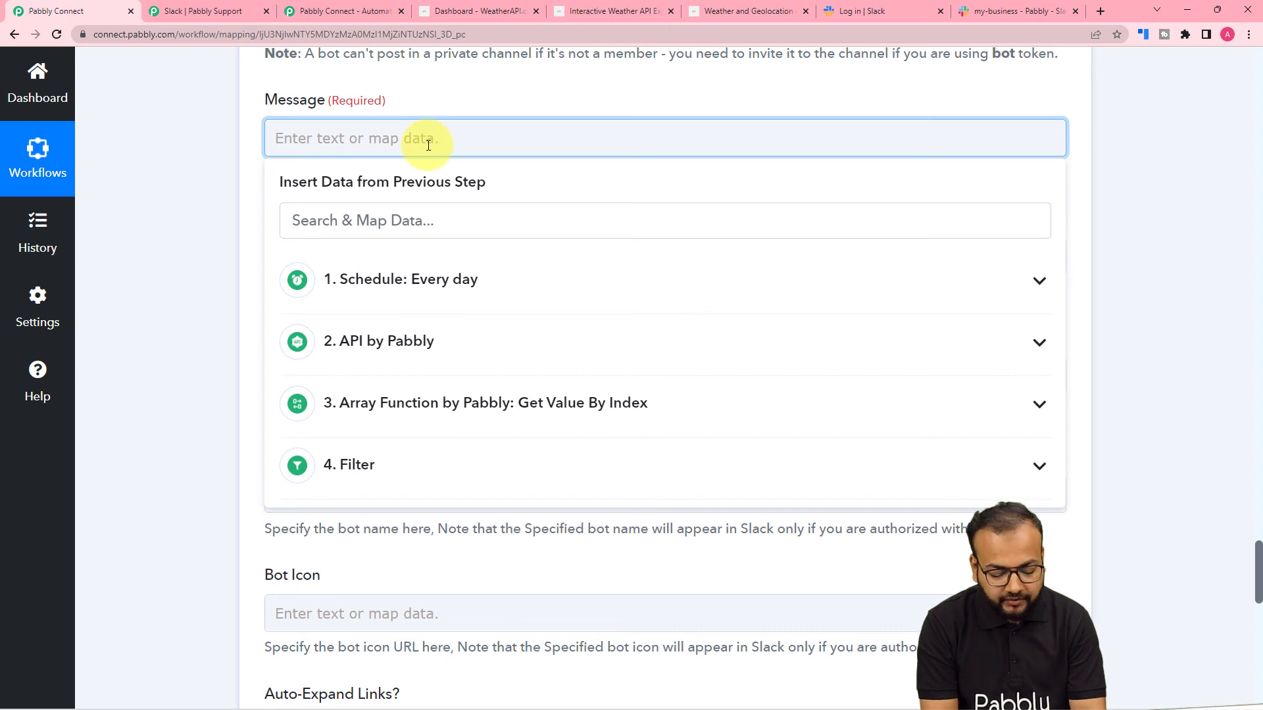
type("Hello Team,")
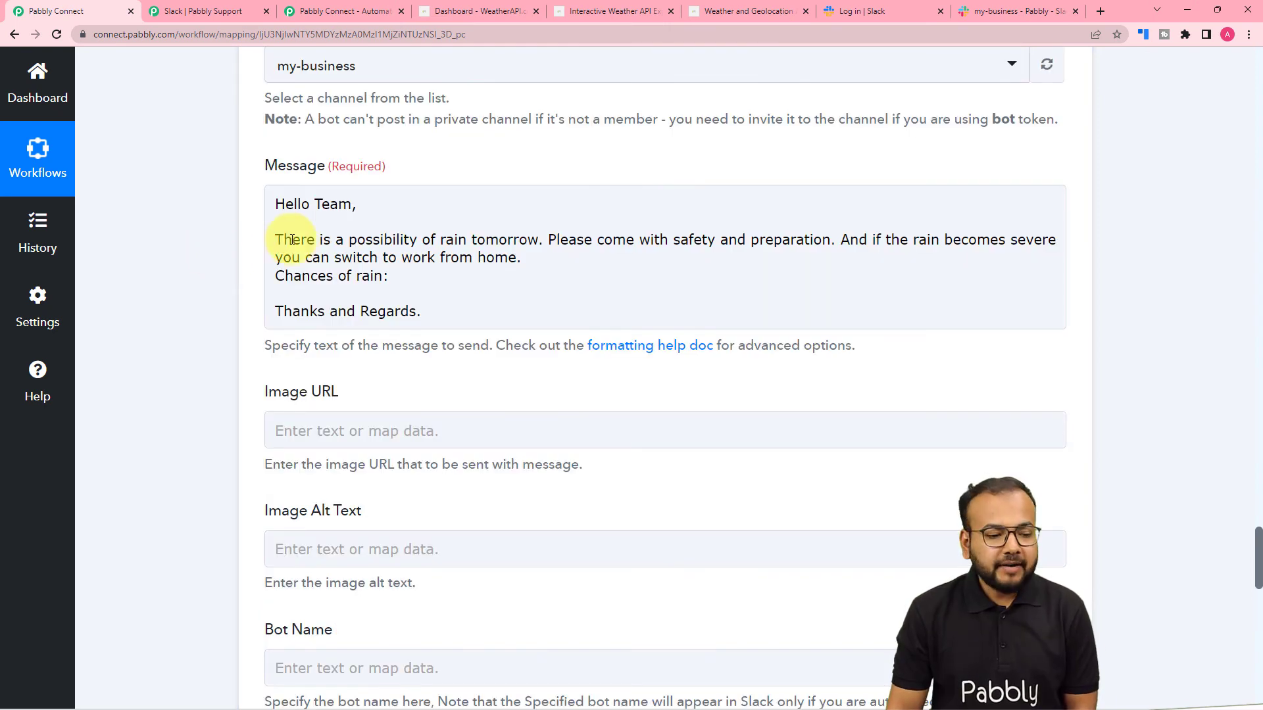
left_click(295, 218)
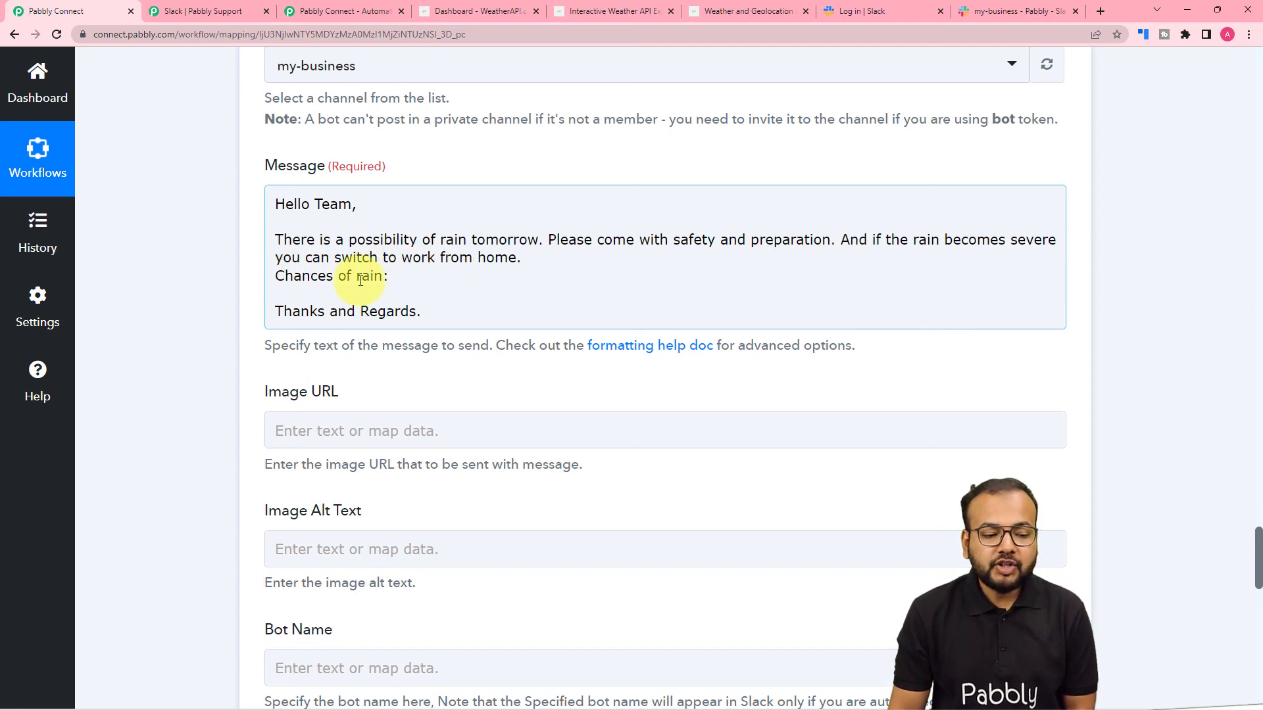
Map Day Daily Chance Of Rain from the Array Function step after "Chances of rain:" in the Slack message
left_click(387, 279)
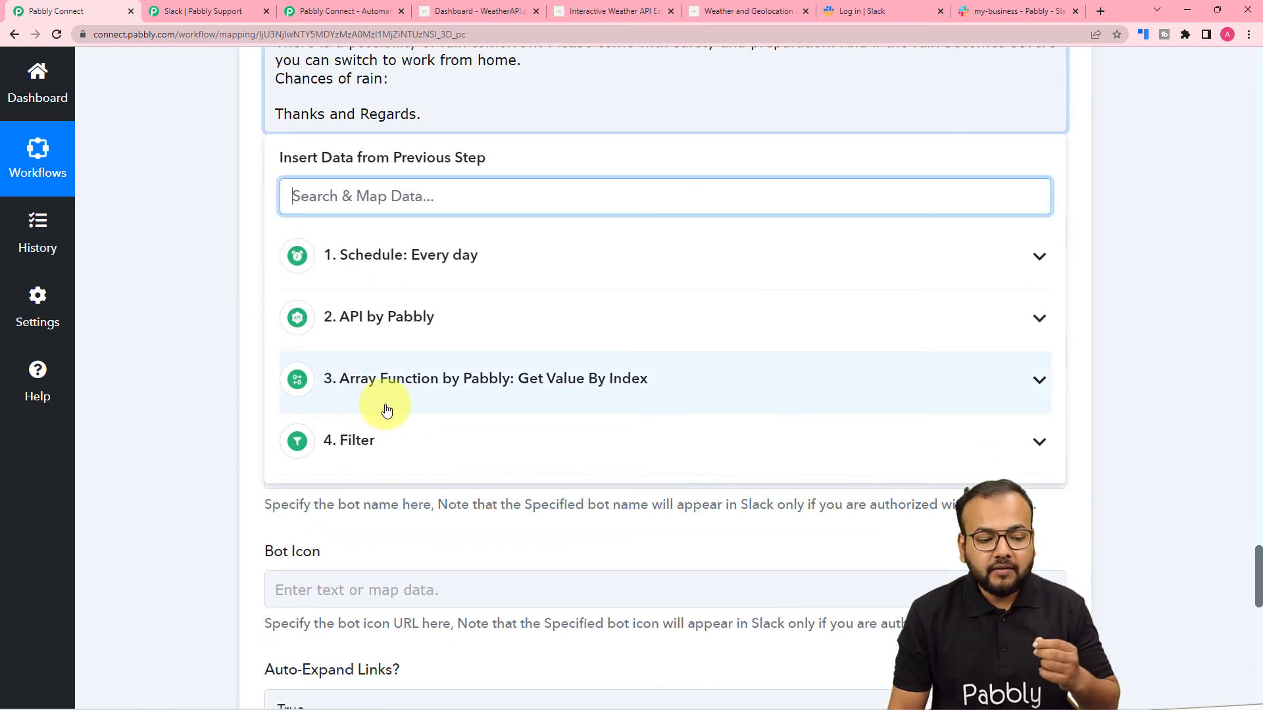
left_click(443, 388)
scroll(443, 434, "down", 10)
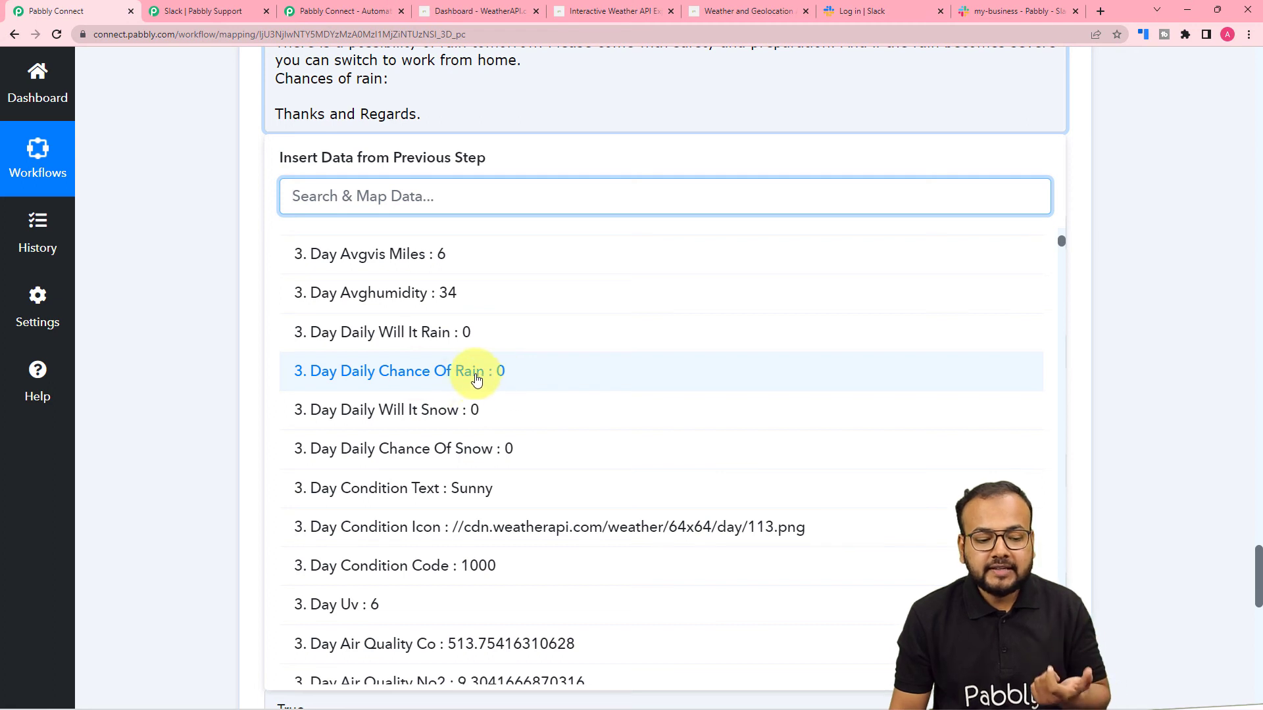
left_click(452, 371)
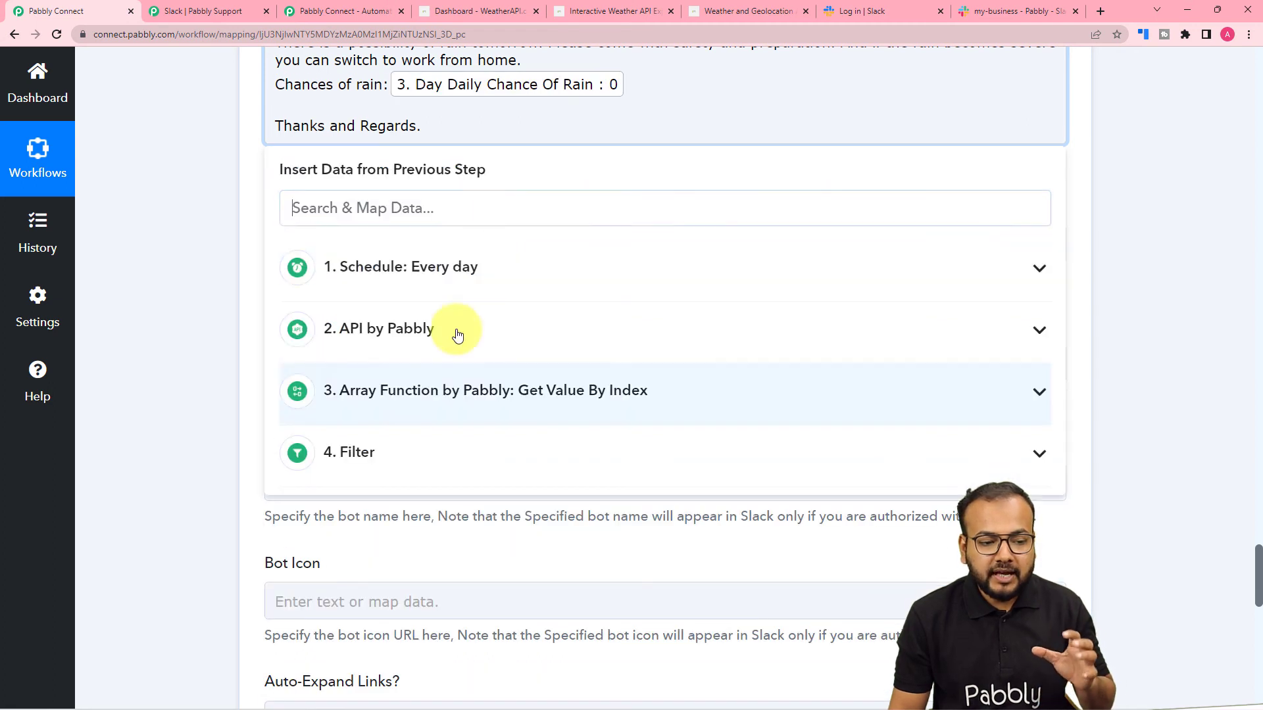
left_click(174, 162)
scroll(437, 146, "up", 2)
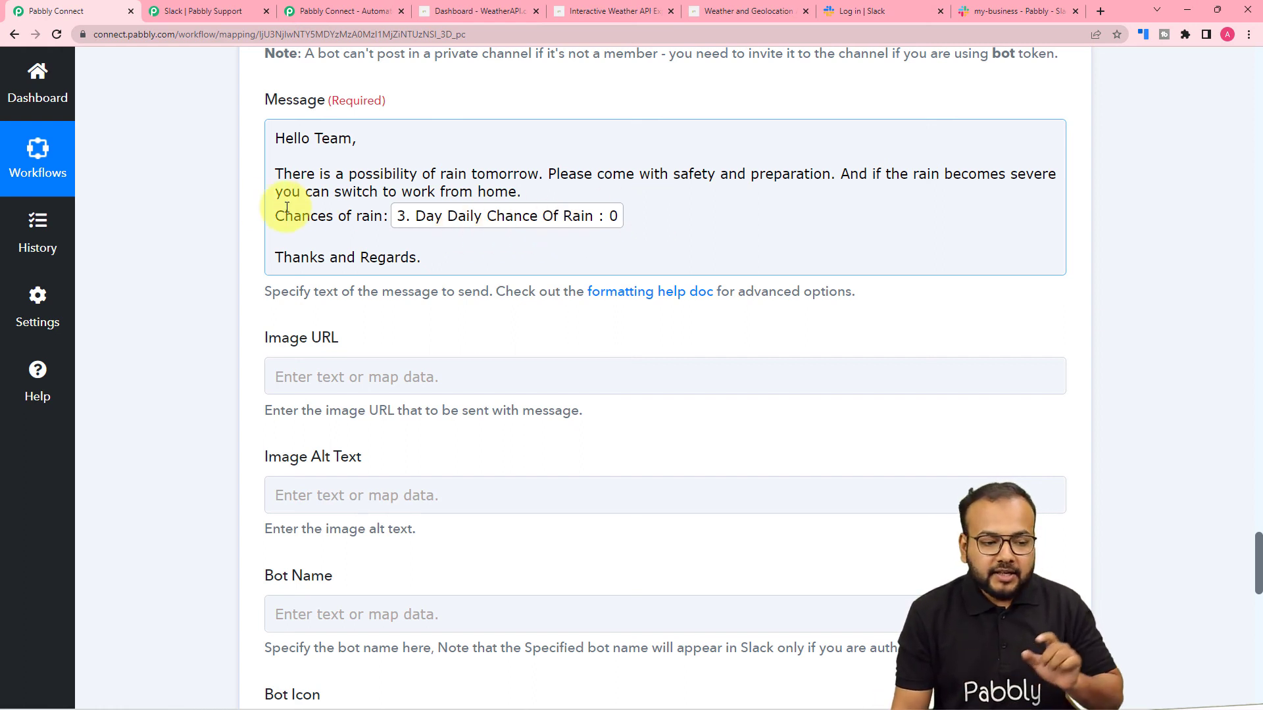
left_click(199, 213)
Check the my-business channel in Slack, return to the workflow, and save the Slack action with a test request
scroll(199, 213, "down", 1)
scroll(200, 213, "down", 1)
scroll(199, 213, "up", 2)
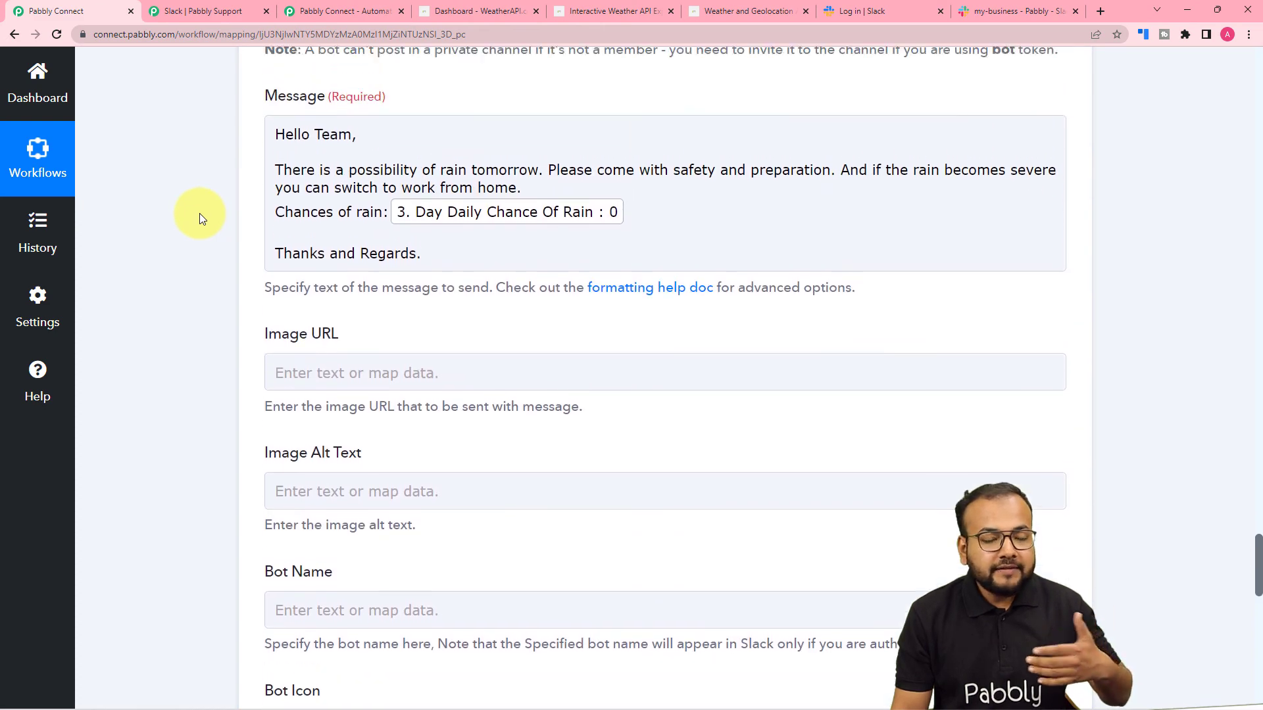
scroll(200, 213, "down", 3)
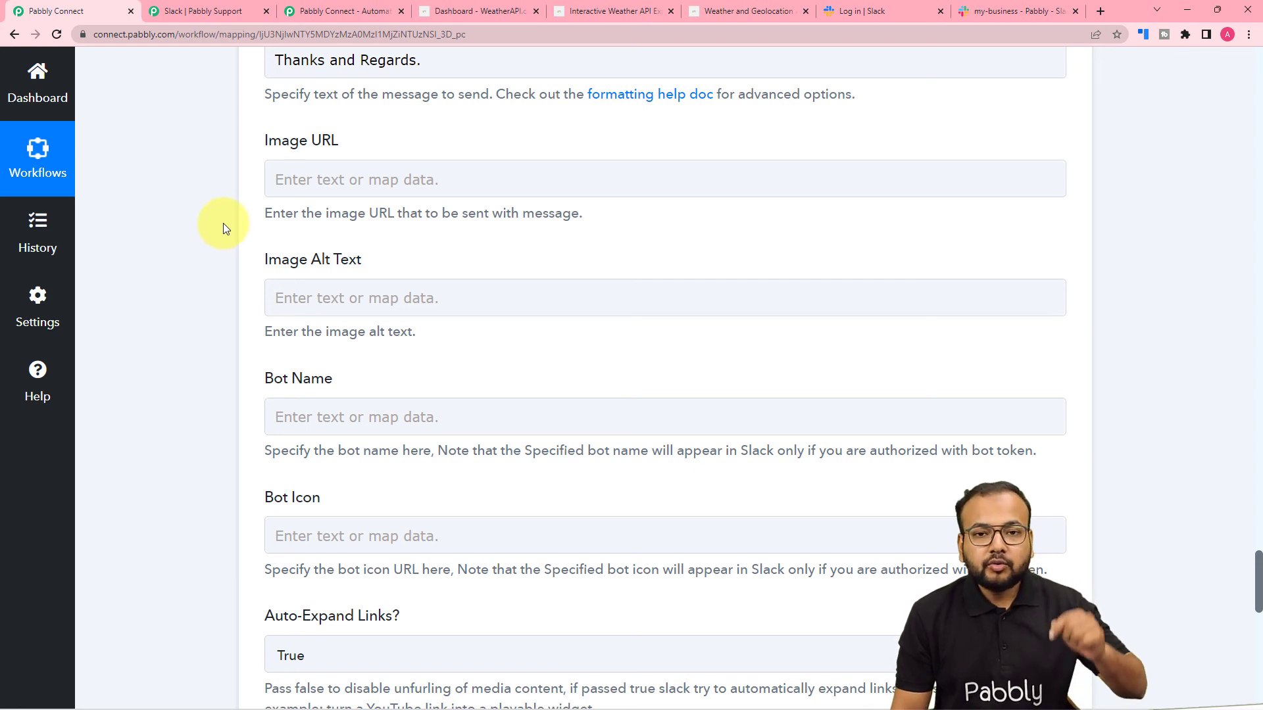
left_click(265, 171)
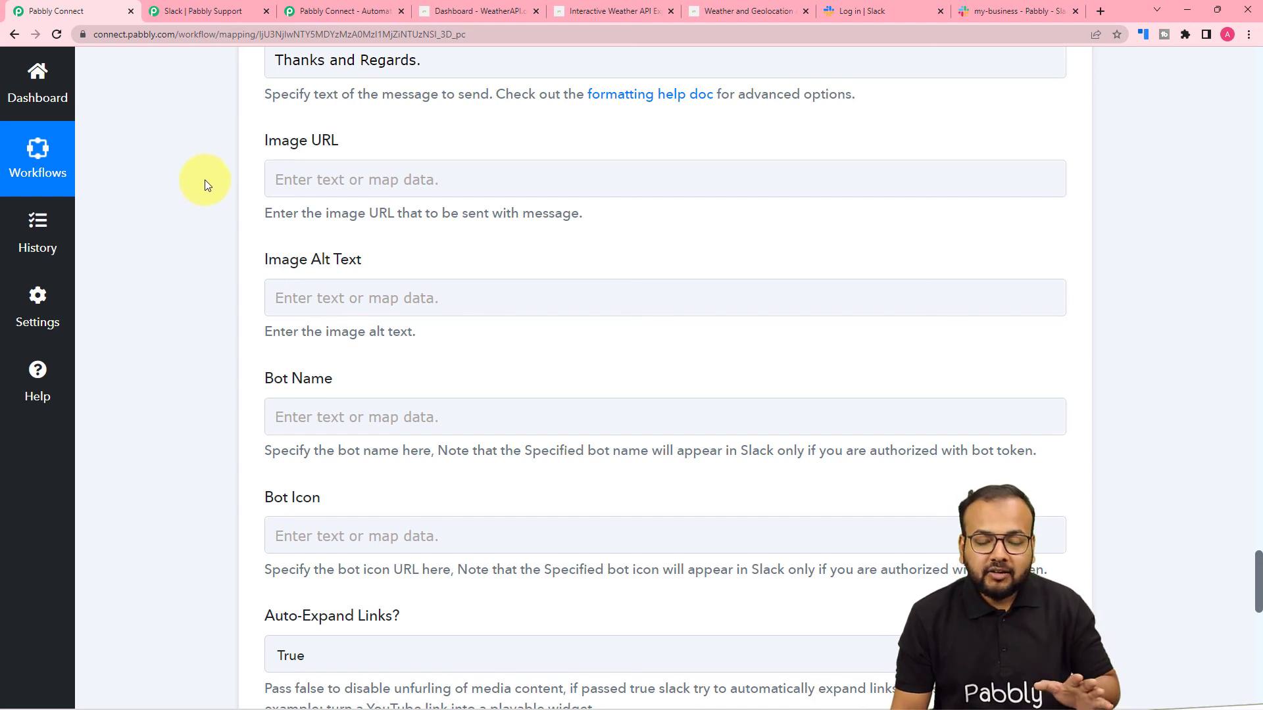
scroll(487, 285, "down", 2)
scroll(488, 285, "down", 9)
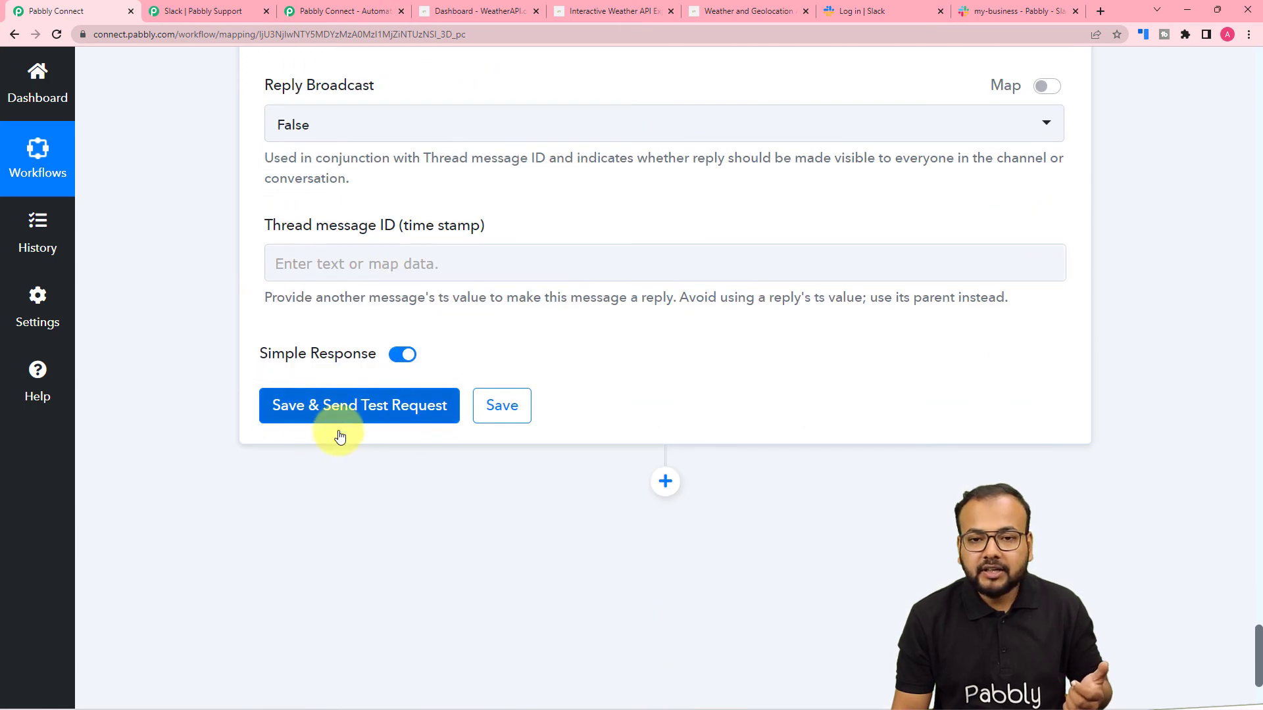
left_click(996, 11)
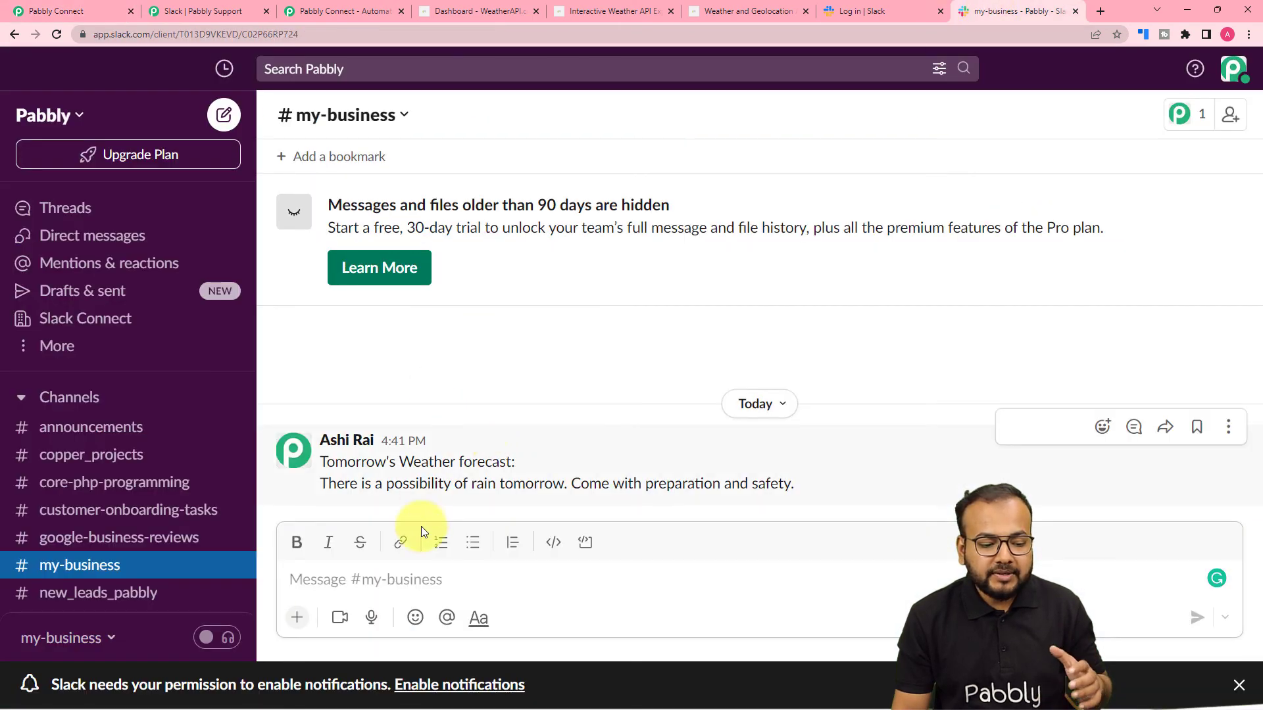
left_click(56, 11)
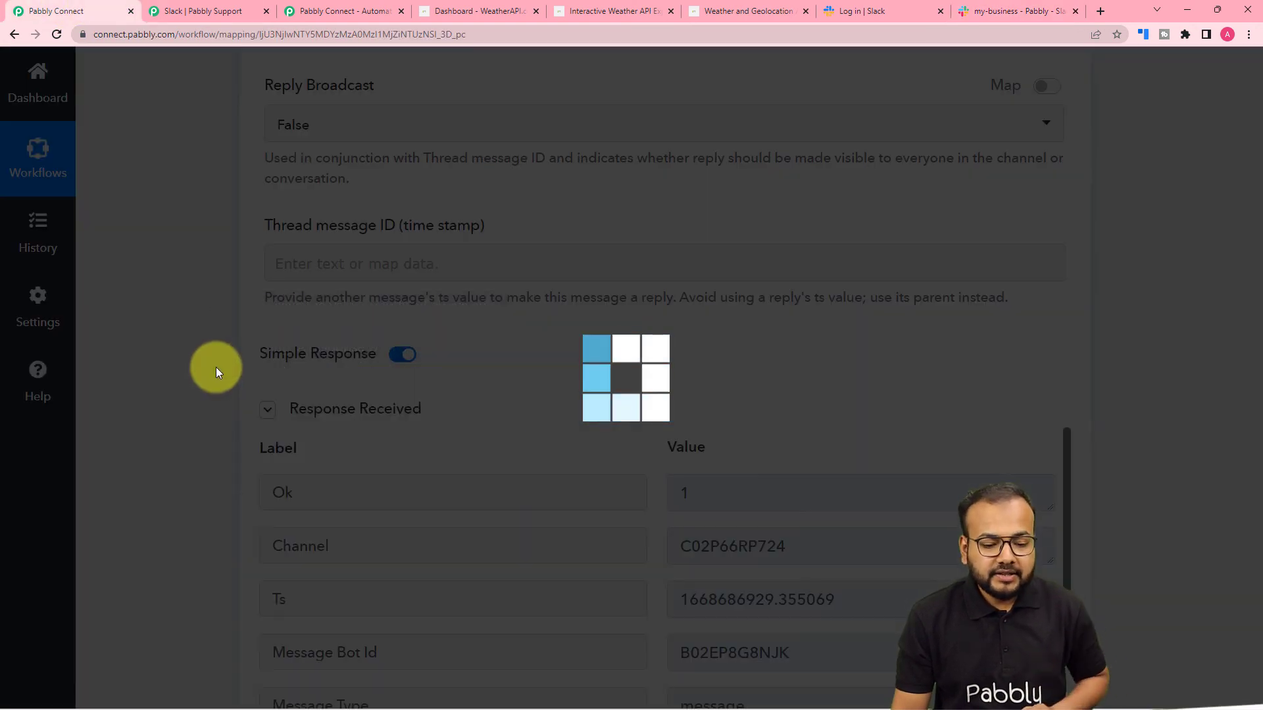
Examine the test response and the message posted to Slack's my-business channel, and return to the workflow
scroll(220, 366, "down", 1)
scroll(220, 365, "down", 3)
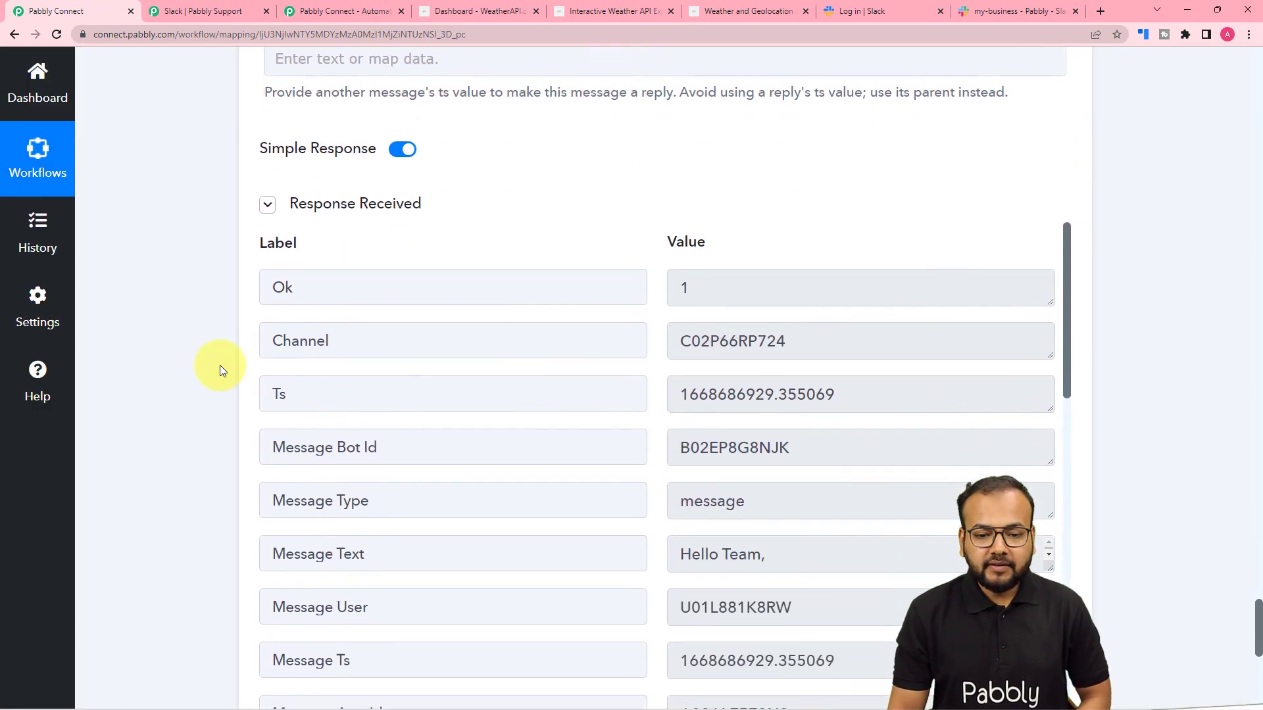
left_click(978, 7)
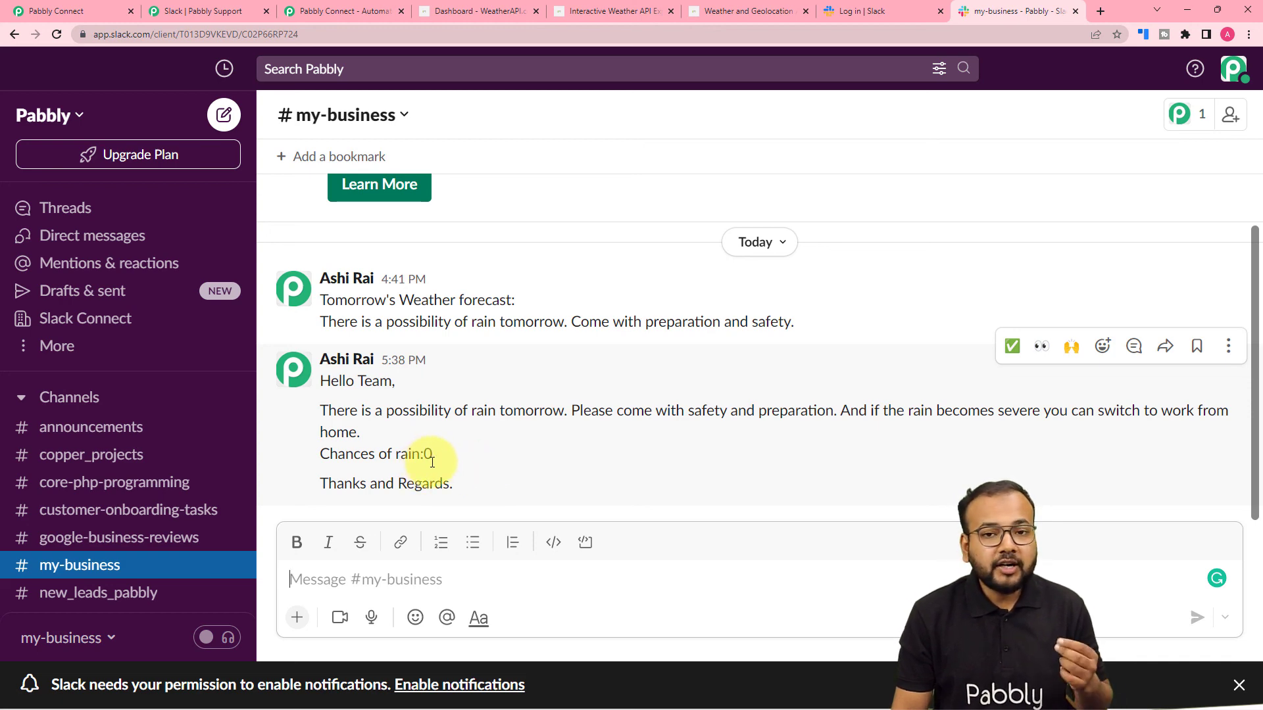
left_click(81, 11)
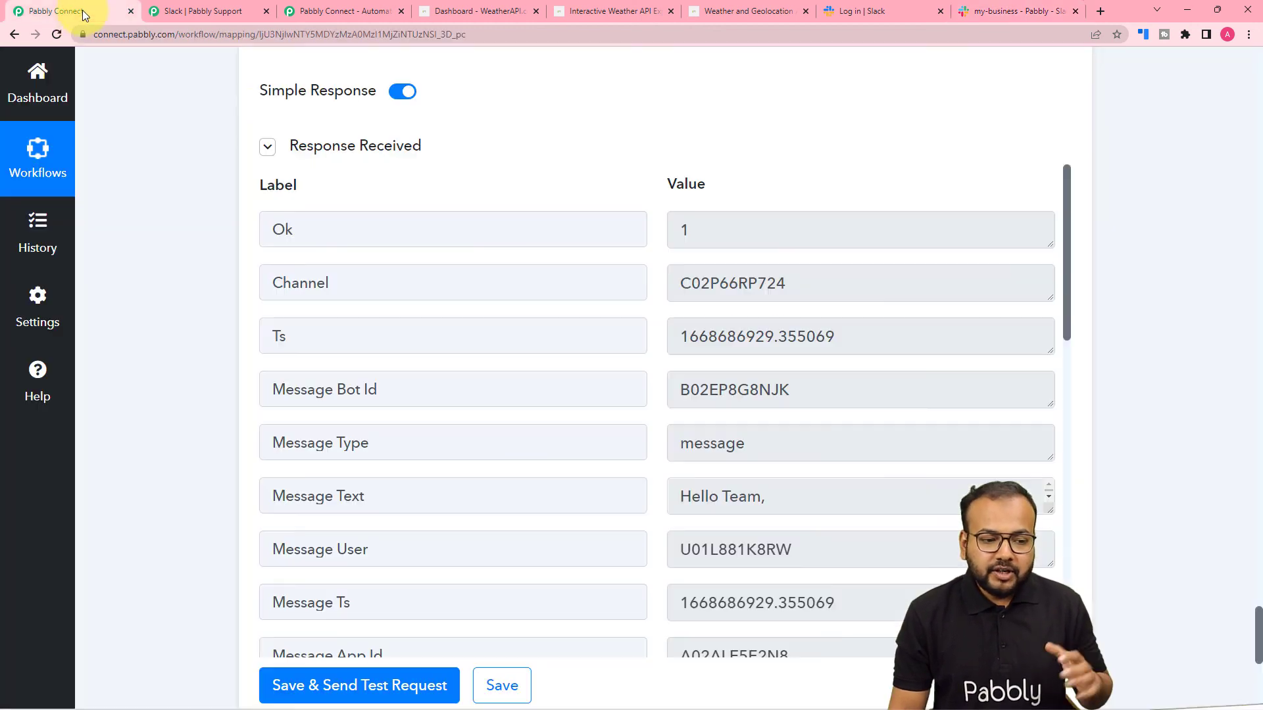
Collapse the Slack, Filter and Array Function steps of the workflow
scroll(921, 276, "up", 8)
scroll(1026, 234, "up", 15)
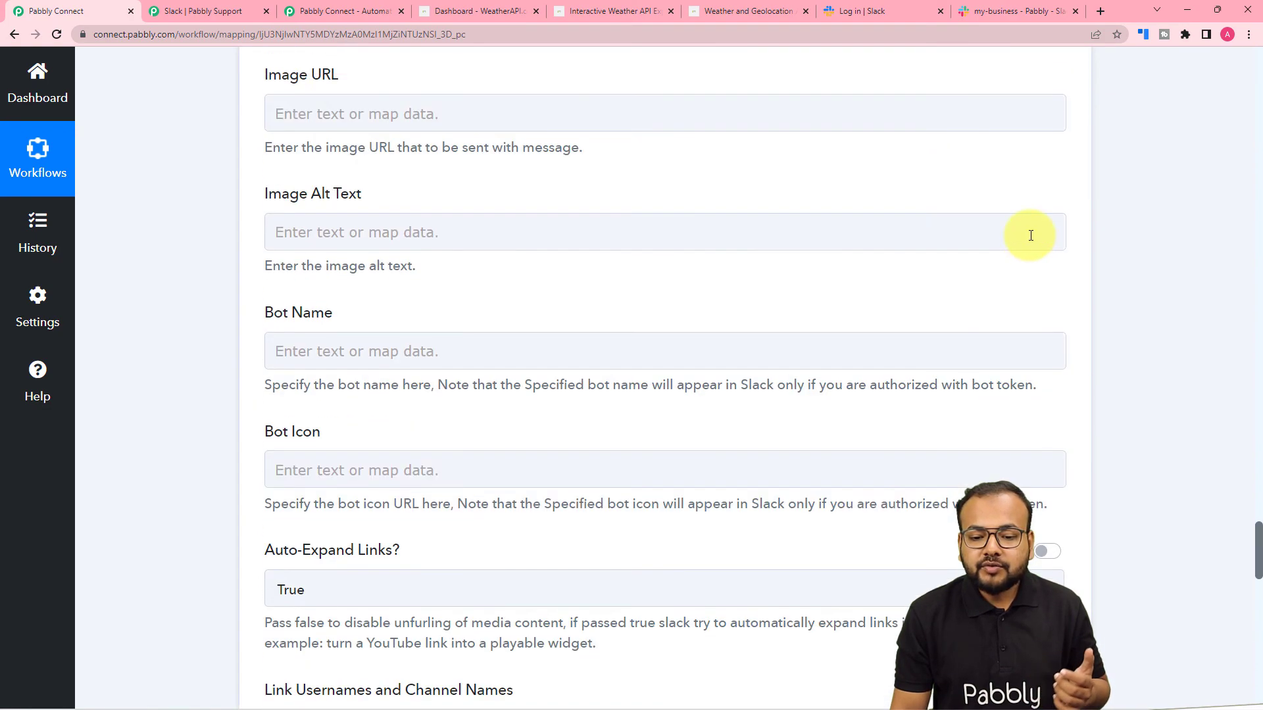
scroll(1053, 223, "up", 5)
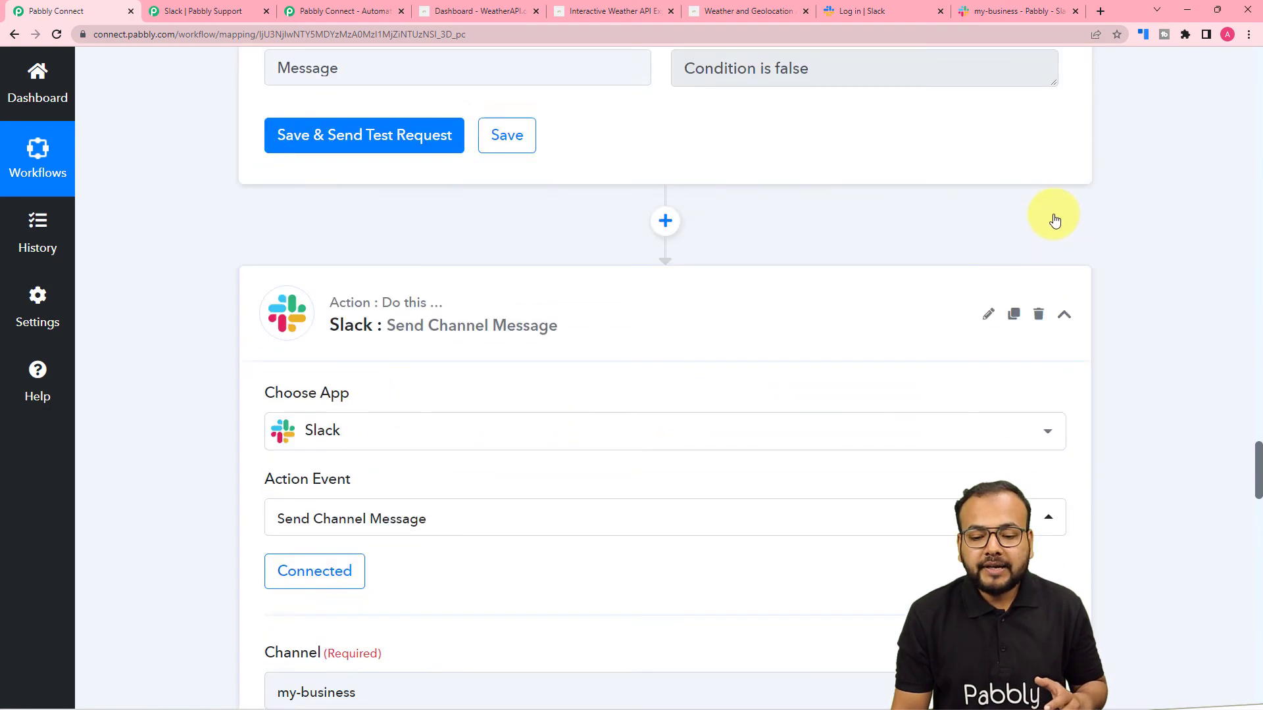
left_click(1065, 345)
scroll(1079, 360, "up", 13)
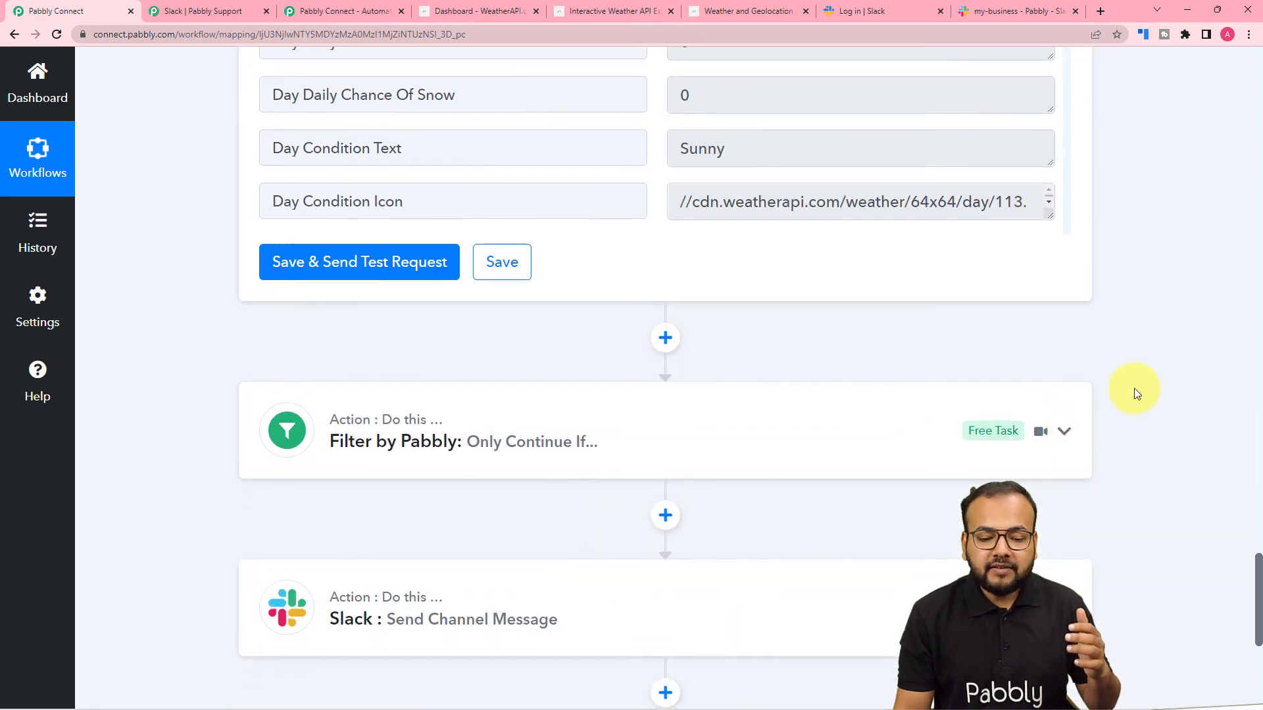
scroll(1134, 388, "up", 13)
scroll(1121, 373, "up", 5)
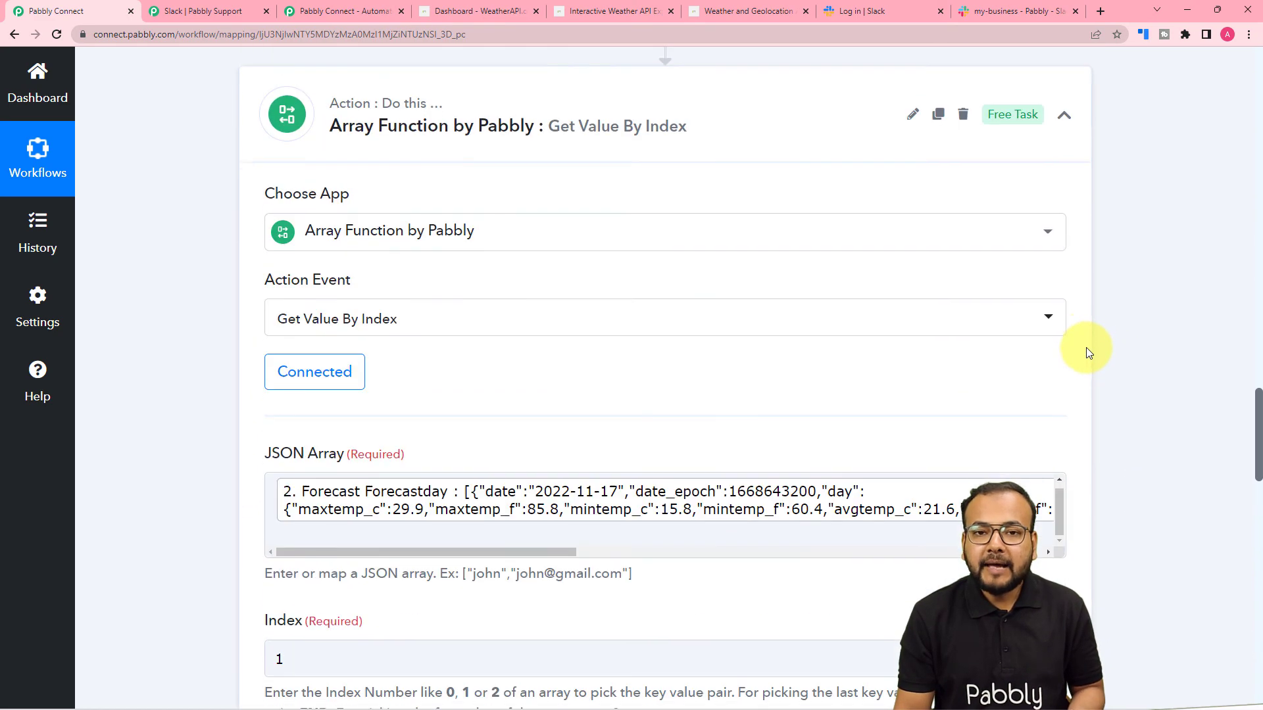
left_click(1065, 124)
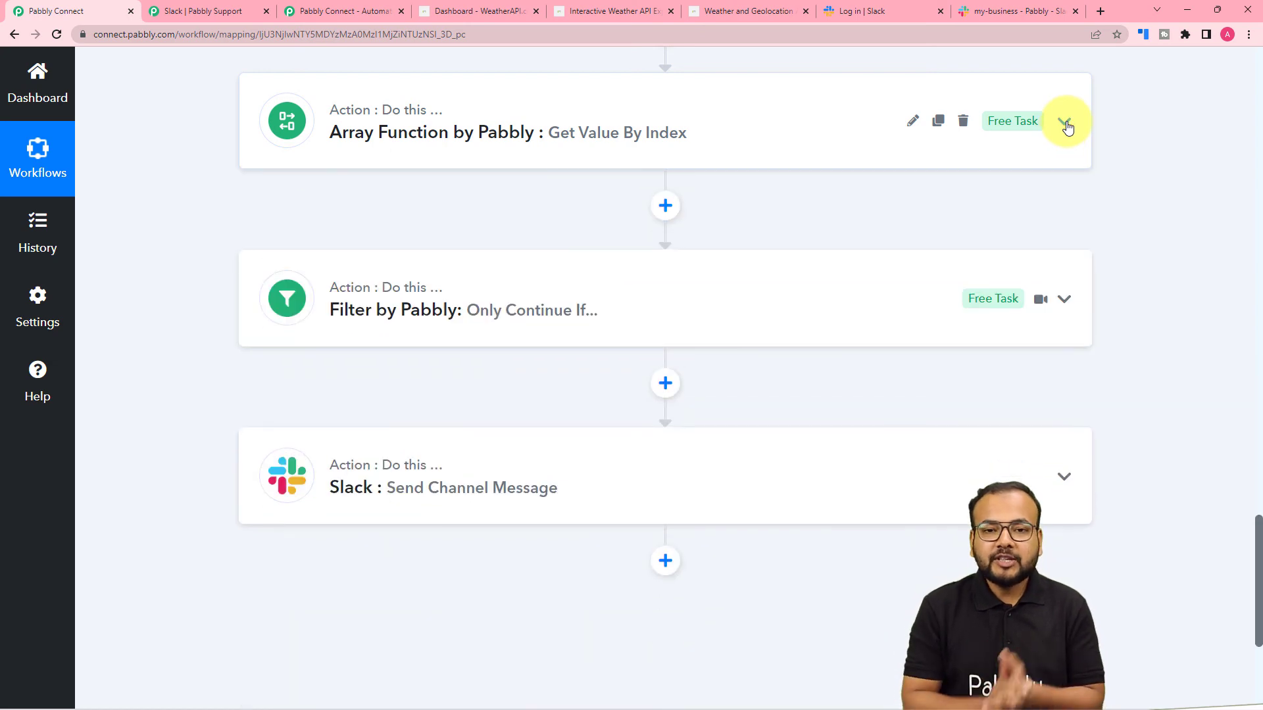